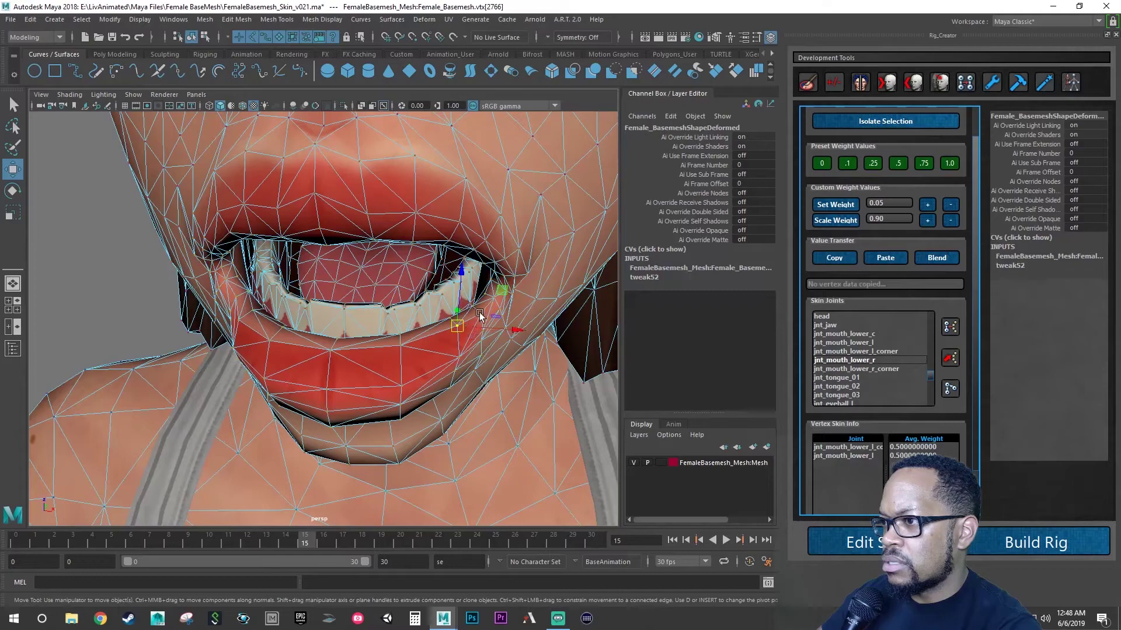
# Select the lower-lip corner vertices around the mouth
pyautogui.click(480, 313)
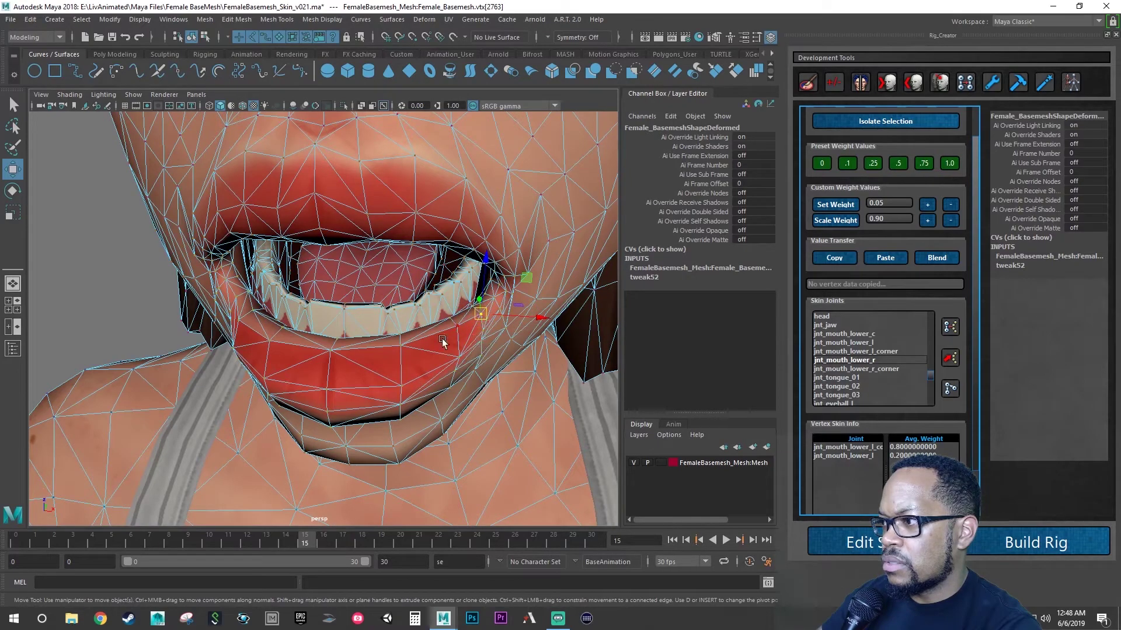
pyautogui.keyDown('alt'); pyautogui.moveTo(442, 339); pyautogui.dragTo(402, 328); pyautogui.keyUp('alt')
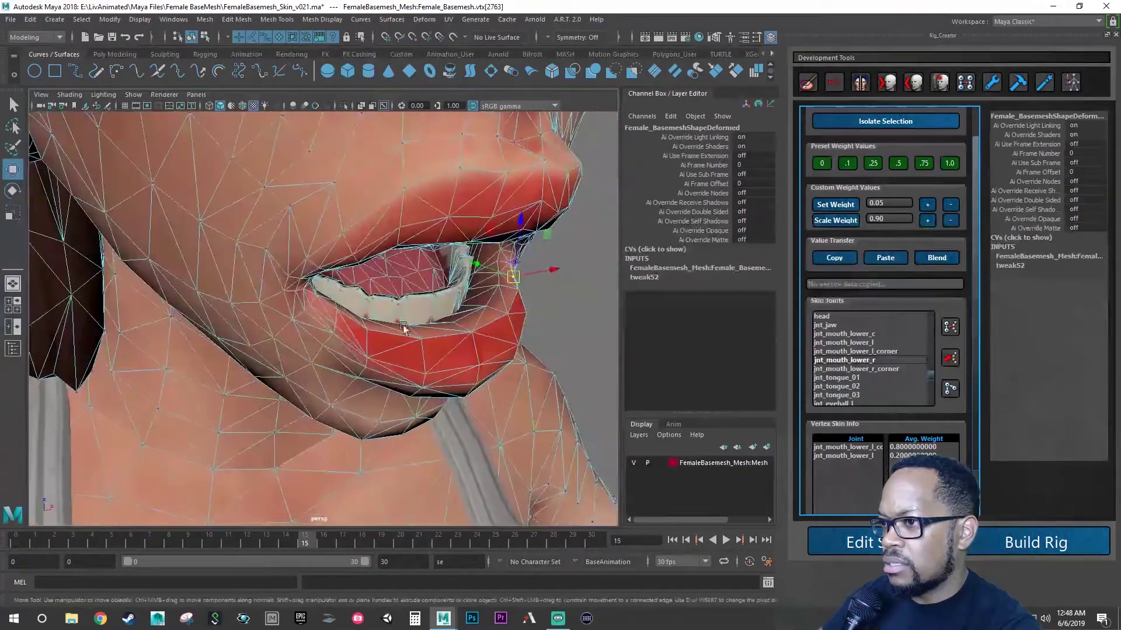
pyautogui.scroll(8, 403, 328)
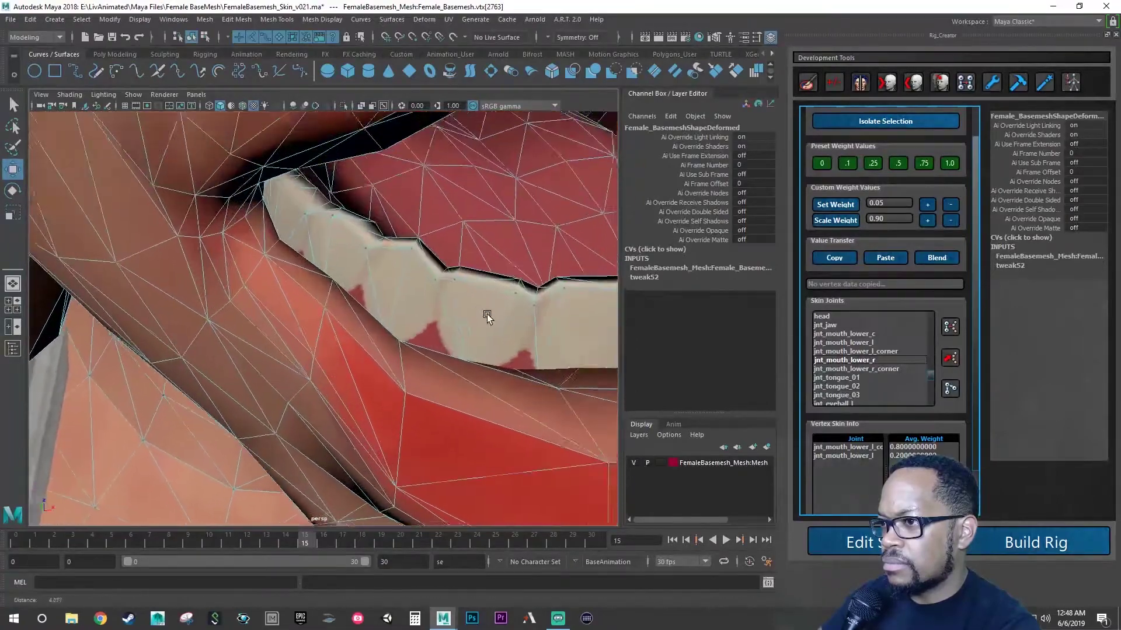
pyautogui.click(335, 279)
pyautogui.keyDown('alt'); pyautogui.moveTo(335, 279); pyautogui.dragTo(388, 299); pyautogui.keyUp('alt')
pyautogui.click(321, 314)
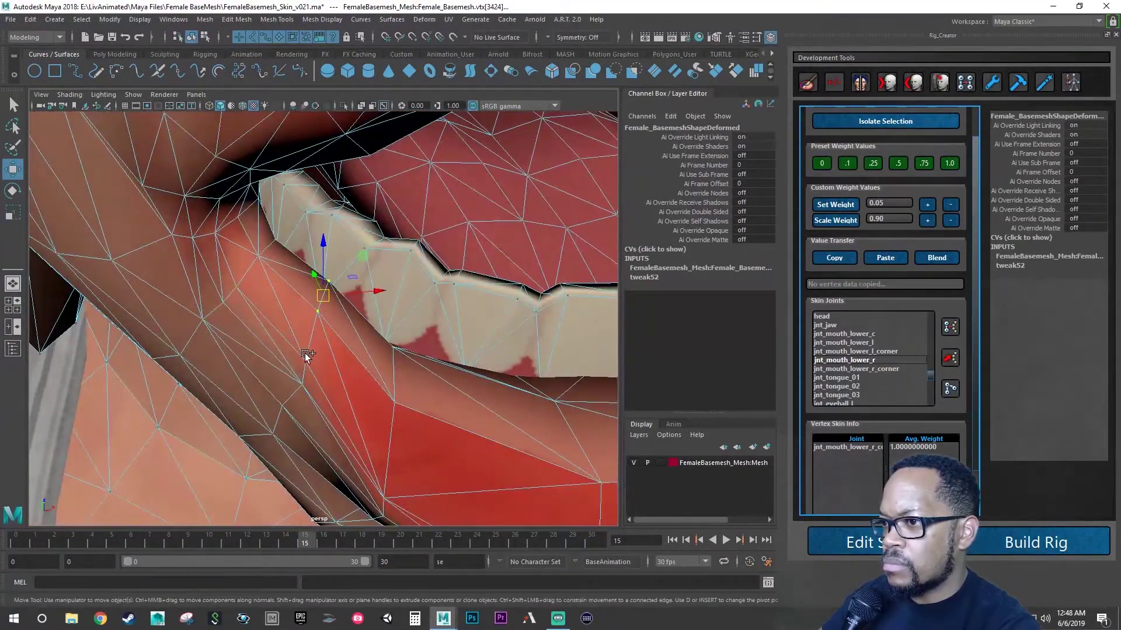
pyautogui.moveTo(304, 354); pyautogui.dragTo(328, 386, button='middle')
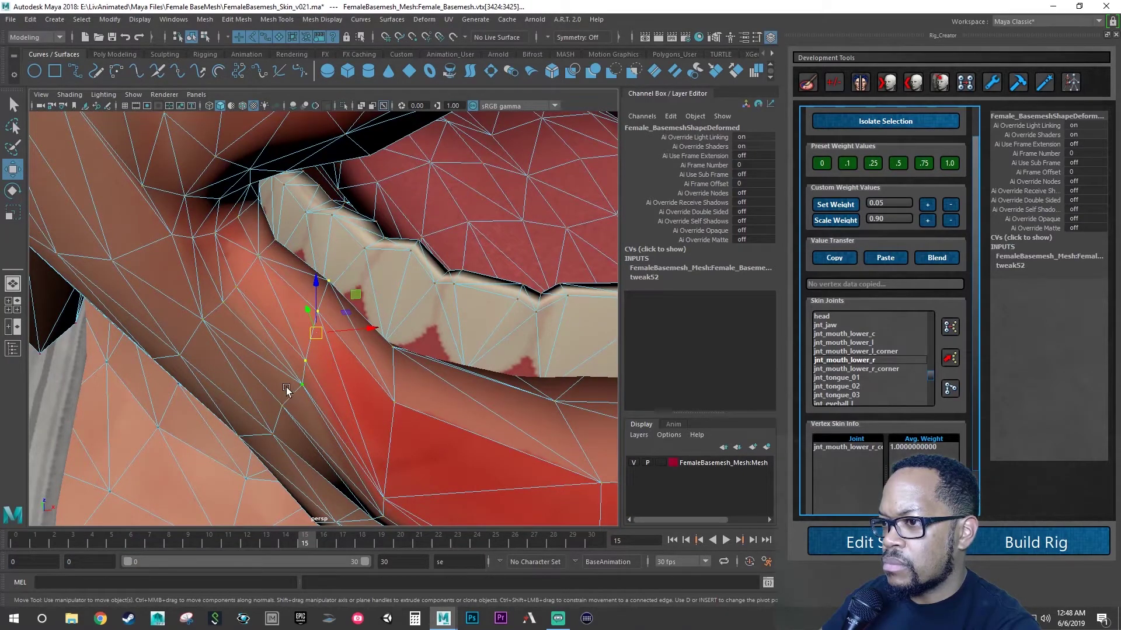
pyautogui.moveTo(286, 387)
pyautogui.keyDown('alt'); pyautogui.mouseDown()
pyautogui.moveTo(323, 372)
pyautogui.moveTo(379, 380)
pyautogui.moveTo(299, 369)
pyautogui.mouseUp(); pyautogui.keyUp('alt')
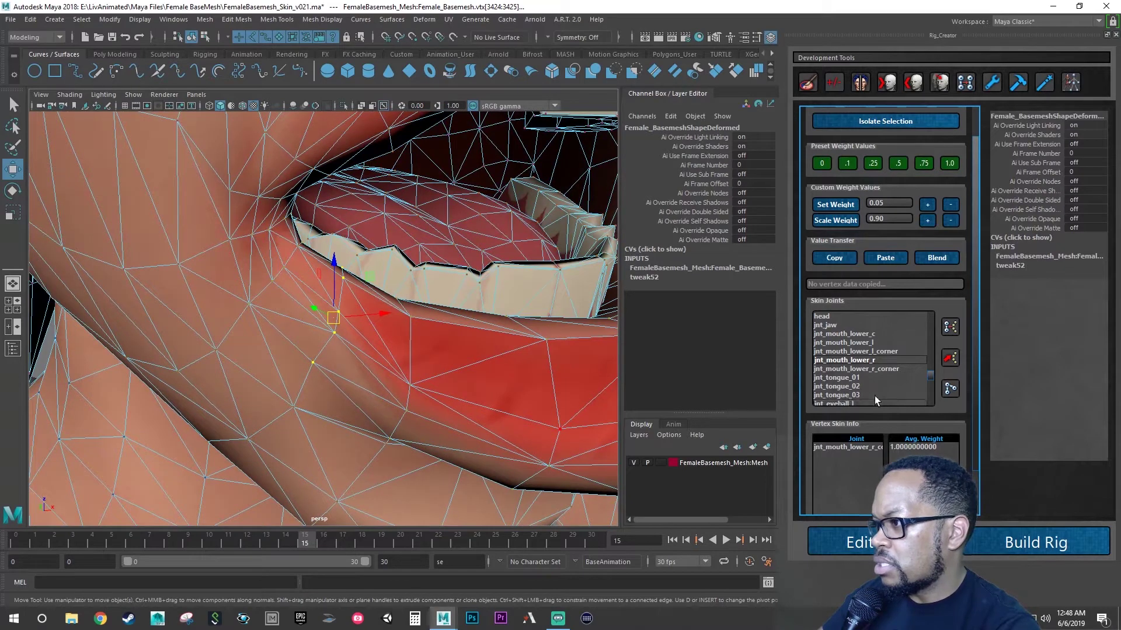
# Weight the vertices 0.2 to jnt_mouth_lower_r, leaving 0.8 on the corner joint, and save
pyautogui.click(877, 360)
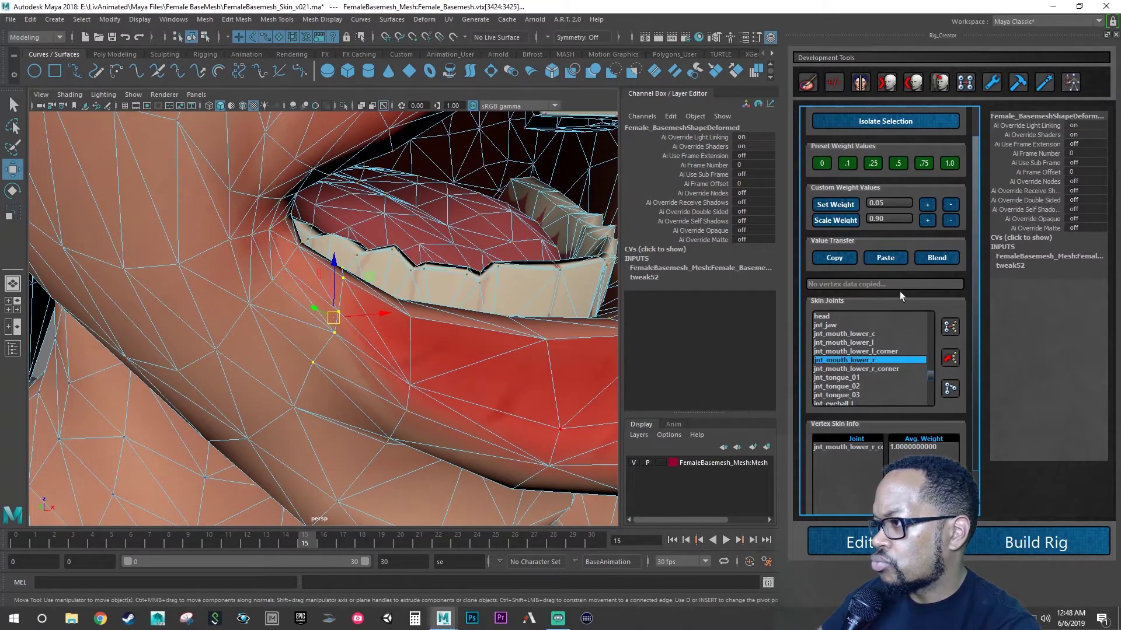
pyautogui.click(867, 164)
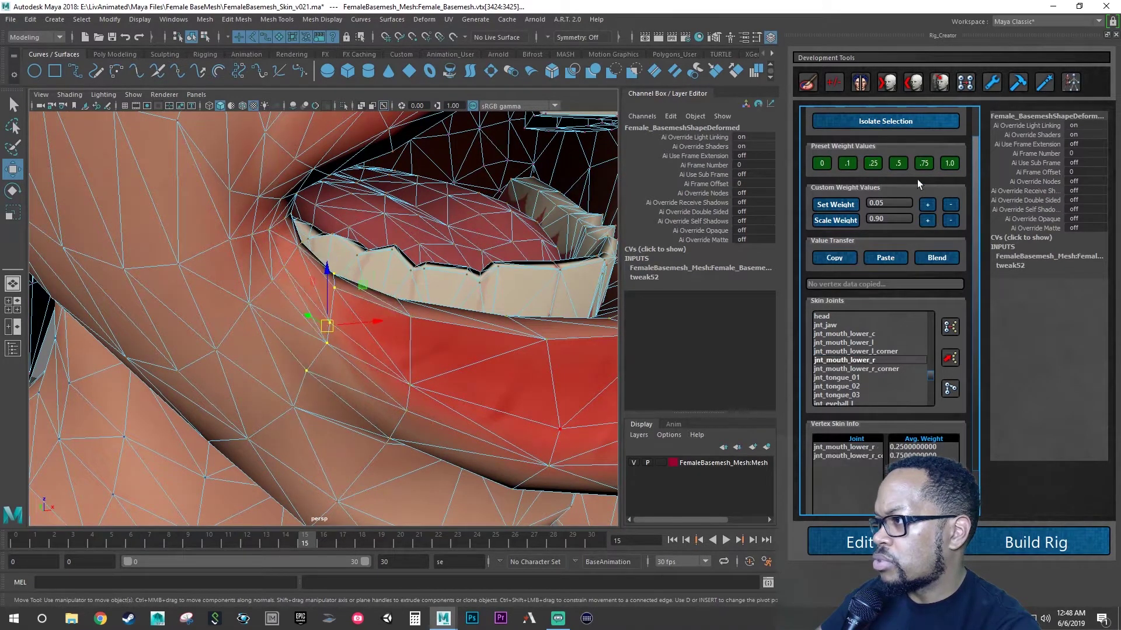
pyautogui.click(951, 204)
pyautogui.keyDown('alt'); pyautogui.moveTo(605, 317); pyautogui.dragTo(377, 318); pyautogui.keyUp('alt')
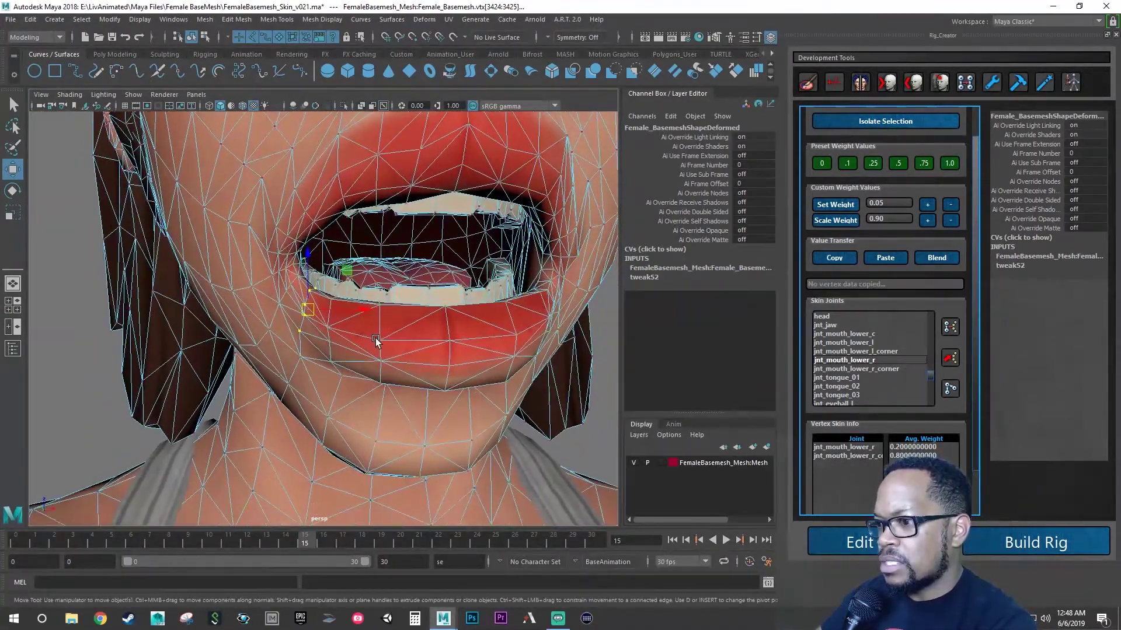
pyautogui.press('q')
pyautogui.hotkey('ctrl', 's')
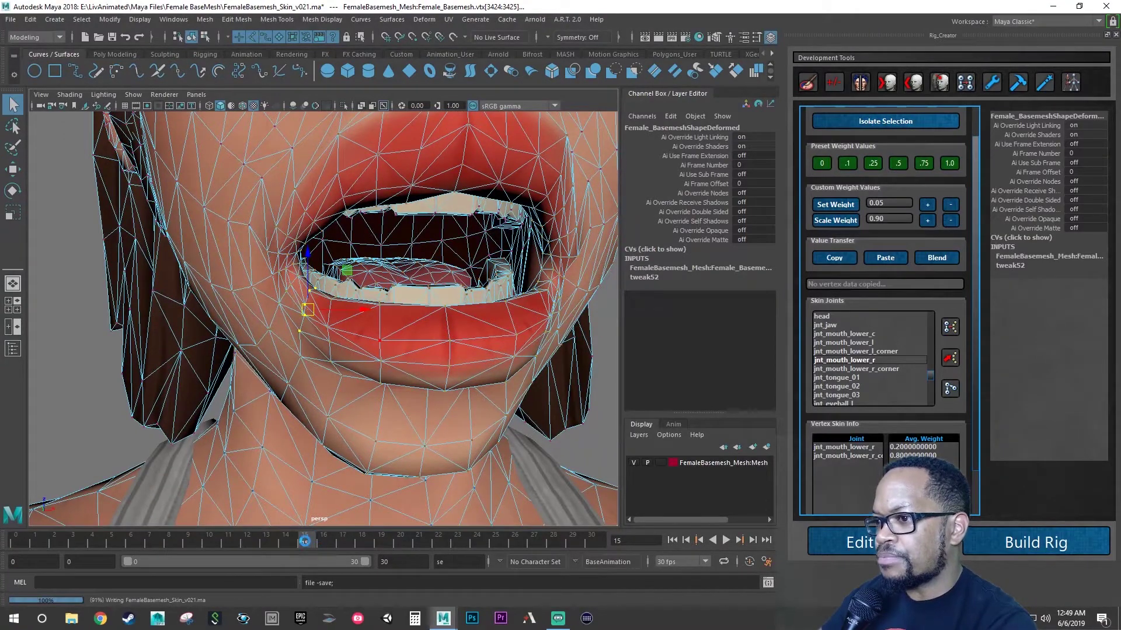
# Scrub the jaw animation from closed to wide open to review the lip deformation
pyautogui.press('w')
pyautogui.moveTo(306, 541); pyautogui.dragTo(185, 498)
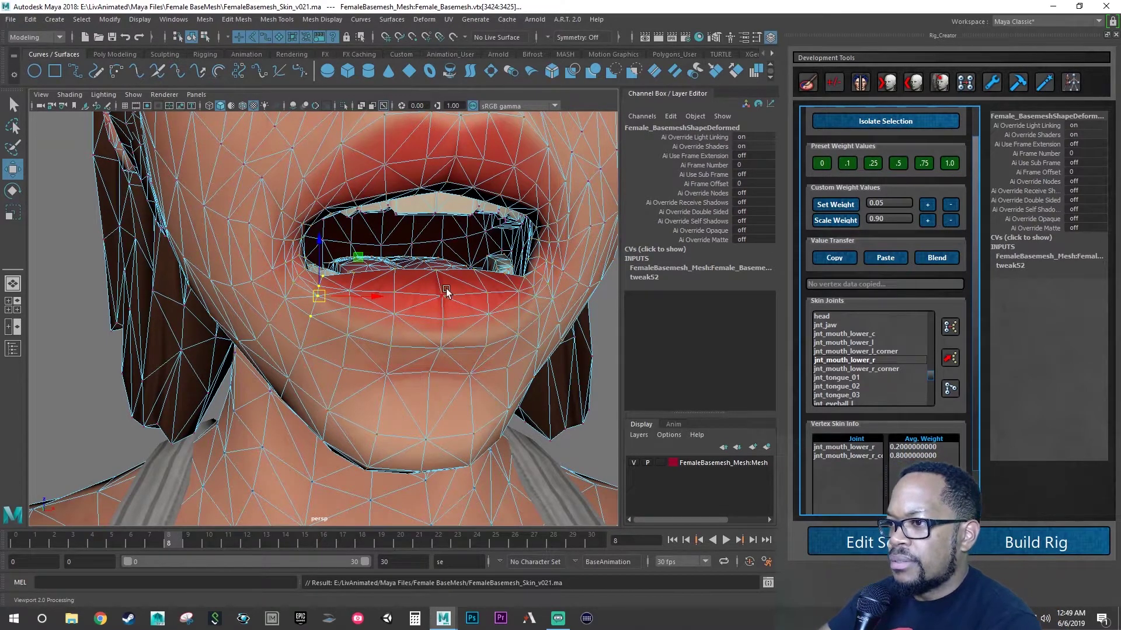
pyautogui.keyDown('alt'); pyautogui.moveTo(446, 288); pyautogui.dragTo(338, 436); pyautogui.keyUp('alt')
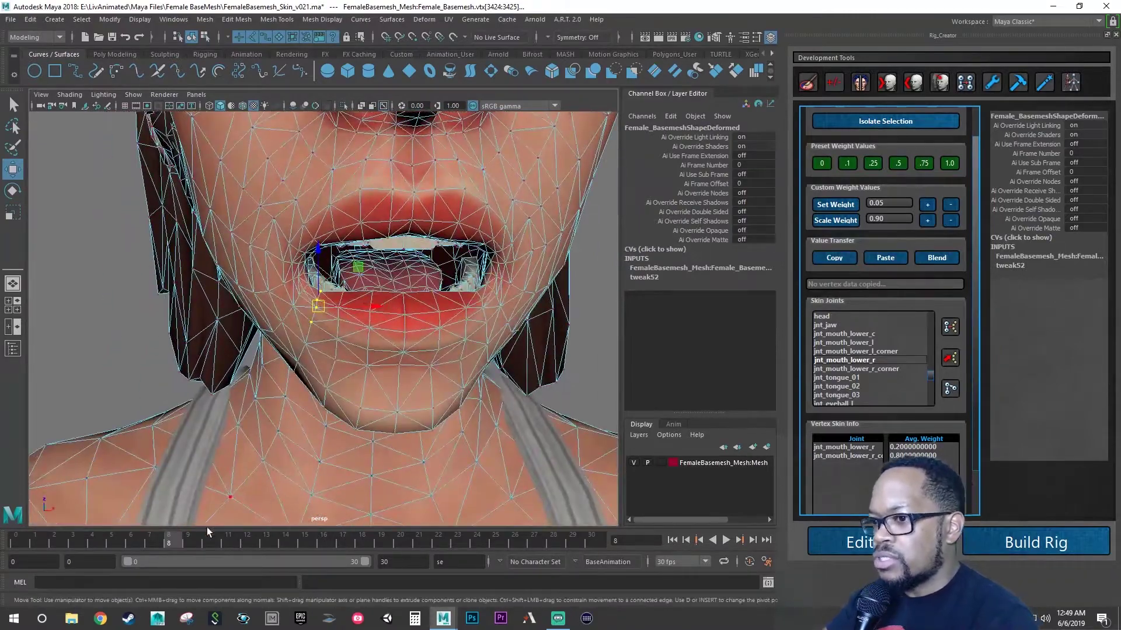
pyautogui.moveTo(173, 537); pyautogui.dragTo(36, 491)
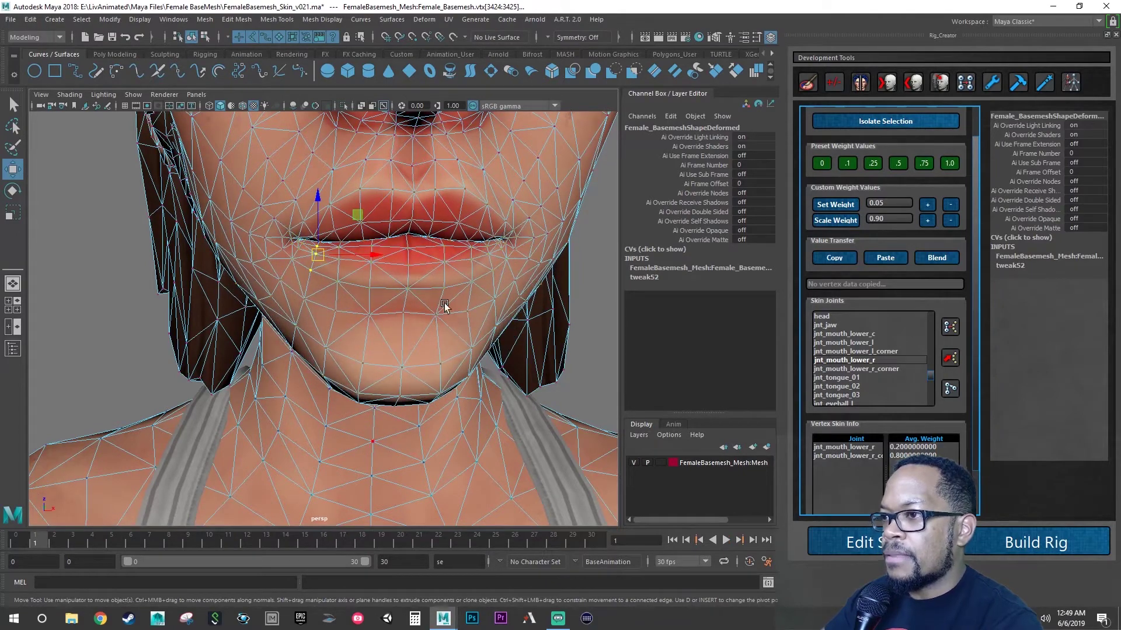
pyautogui.scroll(5, 445, 305)
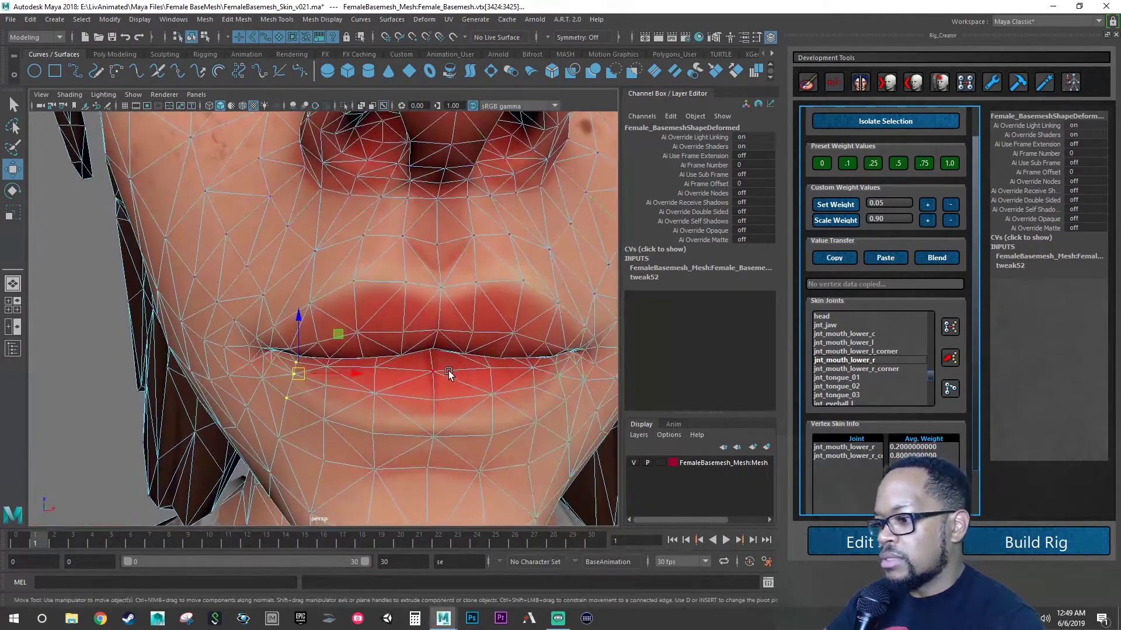
# Save FemaleBasemesh_Skin_v021.ma and set the rig to open-mouth frame 15
pyautogui.hotkey('ctrl', 's')
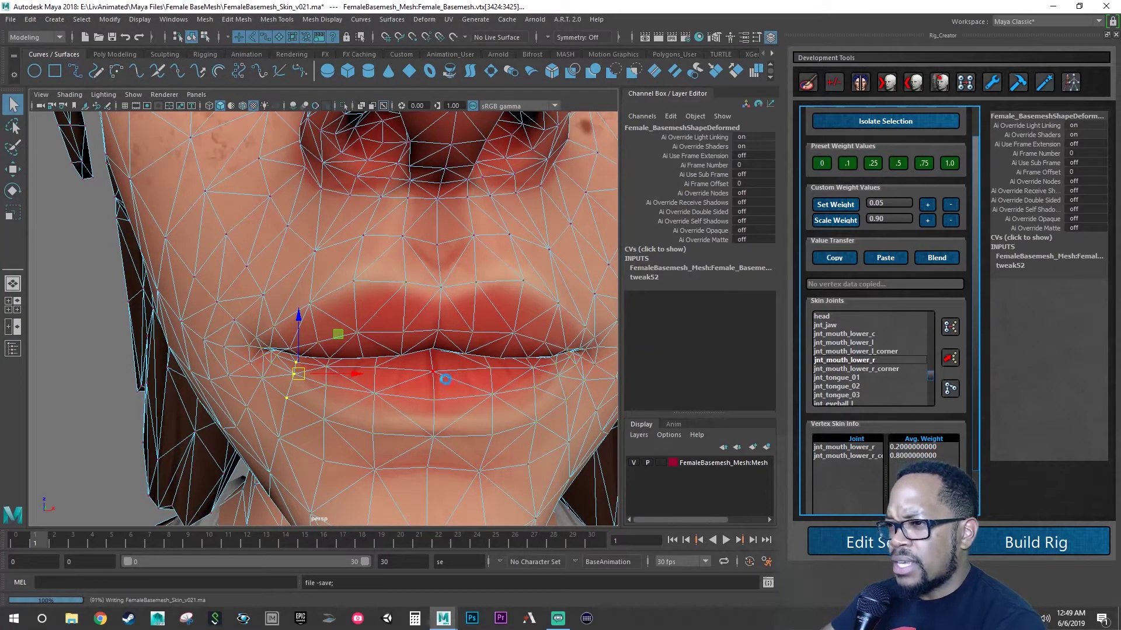
pyautogui.press('w')
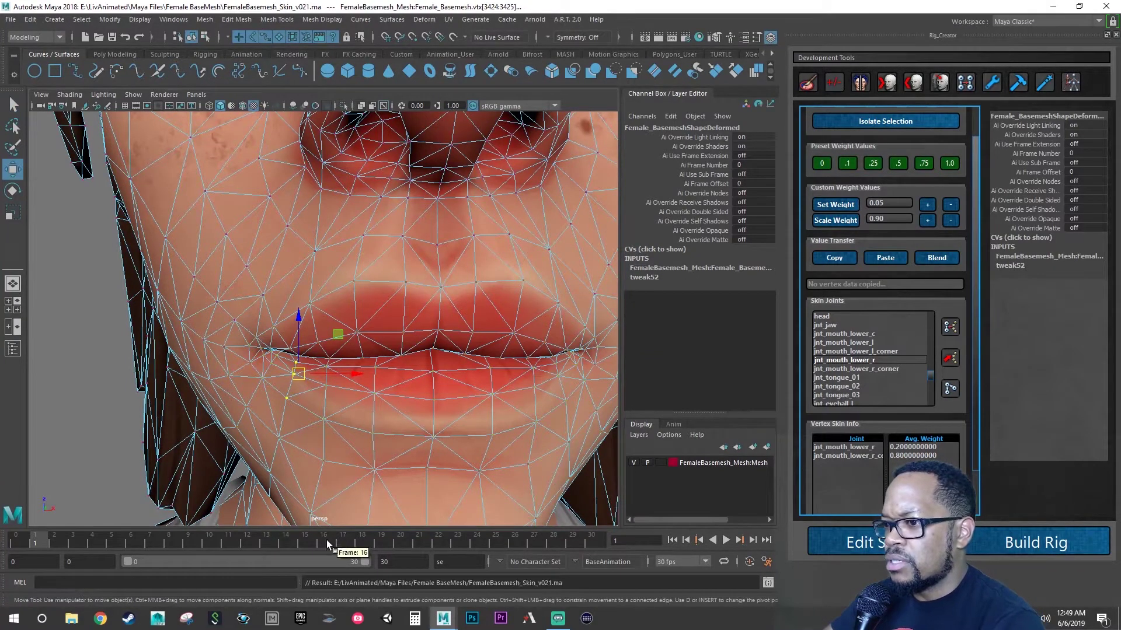
pyautogui.moveTo(327, 546); pyautogui.dragTo(310, 551)
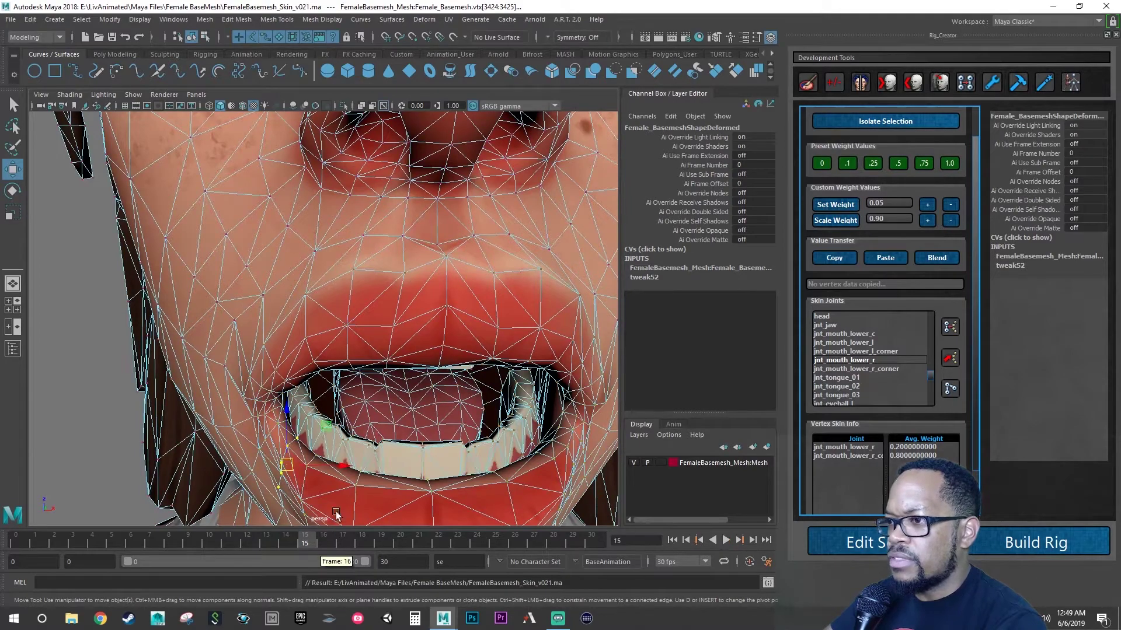
pyautogui.keyDown('alt'); pyautogui.moveTo(326, 374); pyautogui.dragTo(369, 371); pyautogui.keyUp('alt')
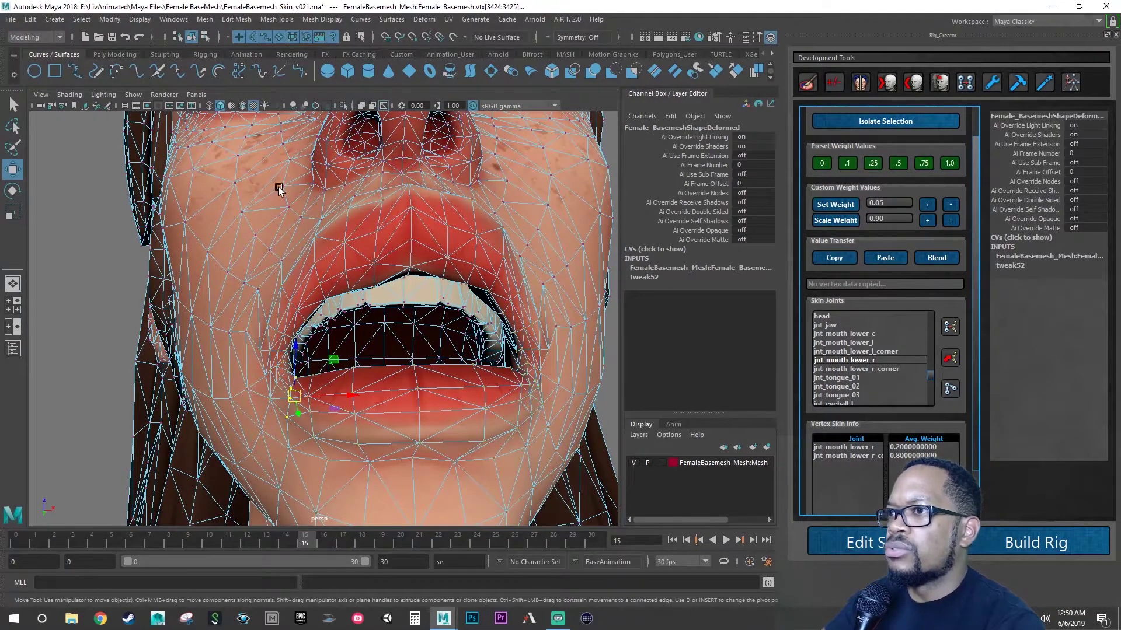
# From the Outliner, move jnt_mouth_upper_r to deform the upper lip and key its pose twice
pyautogui.click(13, 349)
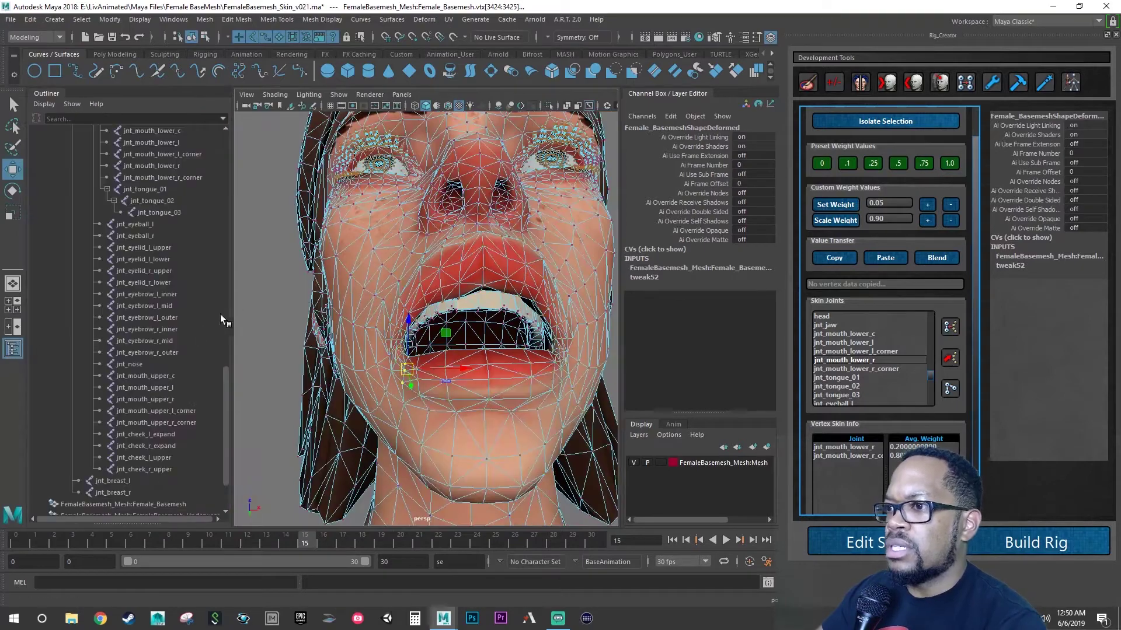
pyautogui.scroll(5, 182, 294)
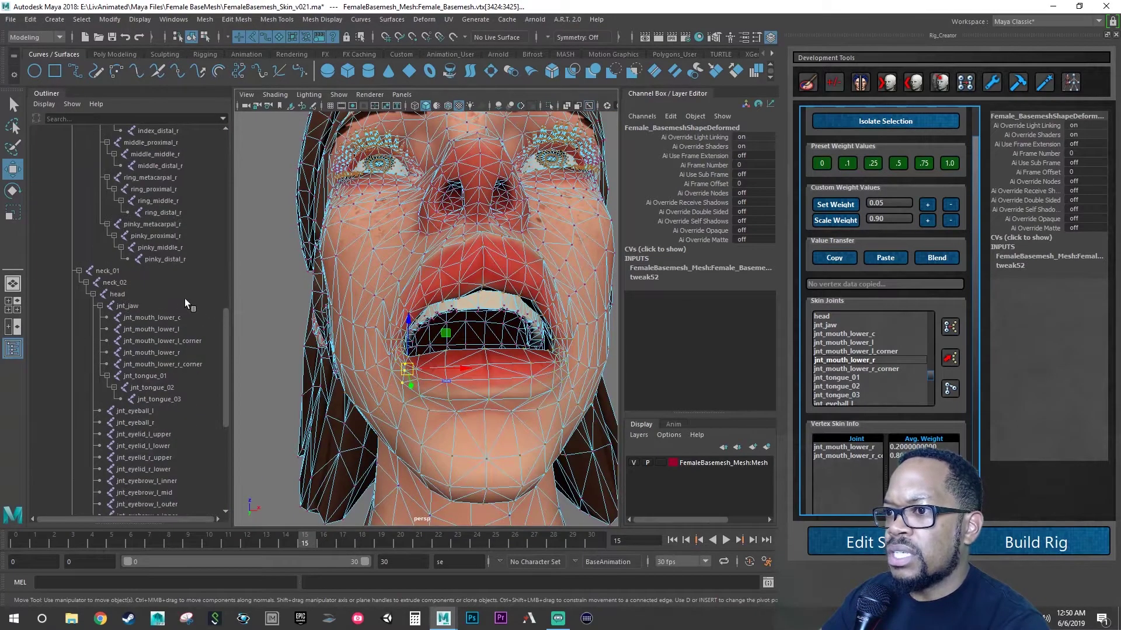
pyautogui.scroll(-7, 165, 343)
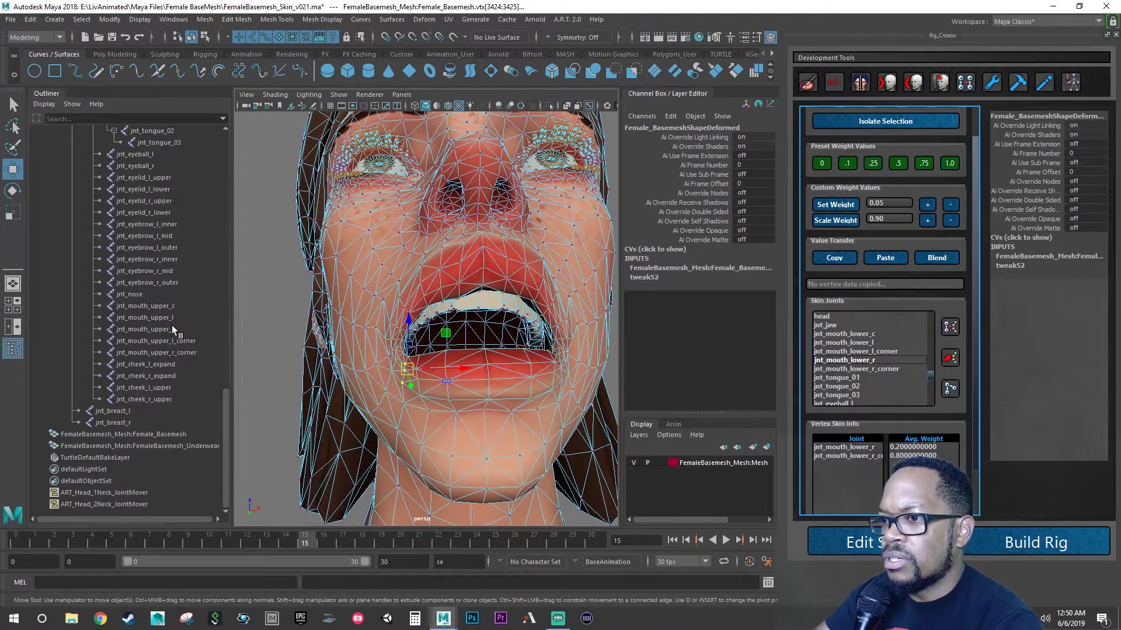
pyautogui.click(168, 330)
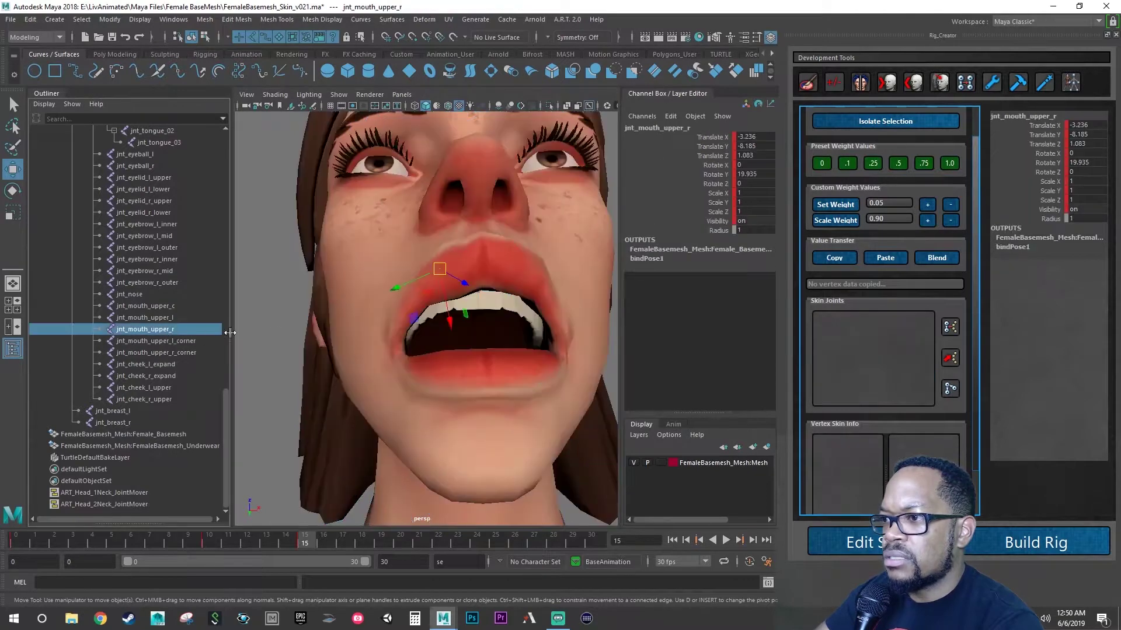
pyautogui.moveTo(448, 315); pyautogui.dragTo(444, 309)
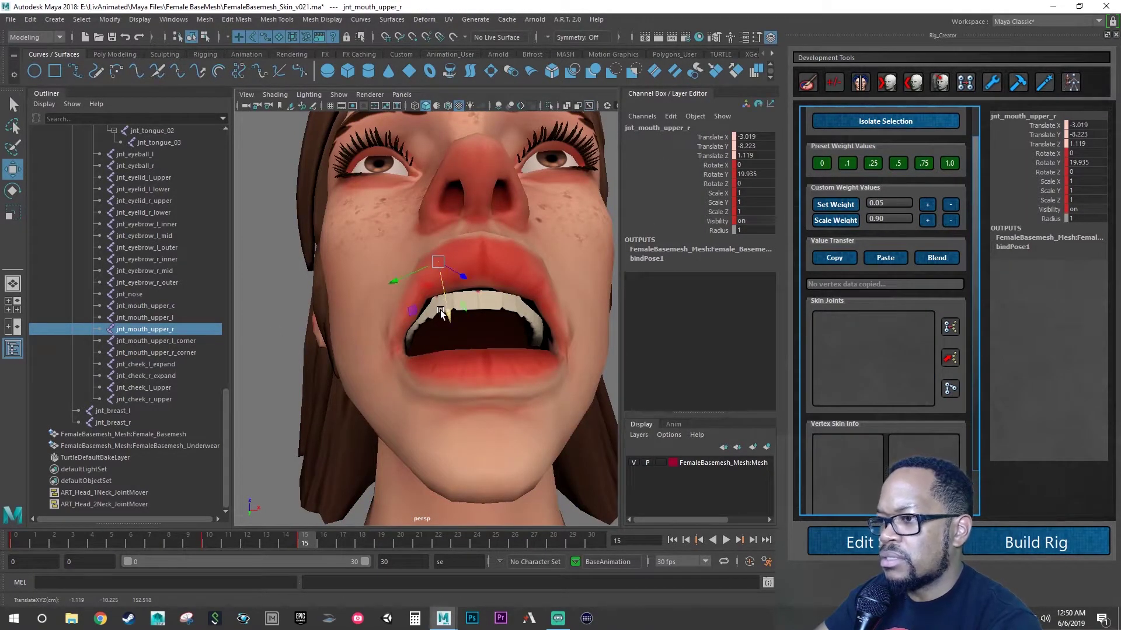
pyautogui.press('s')
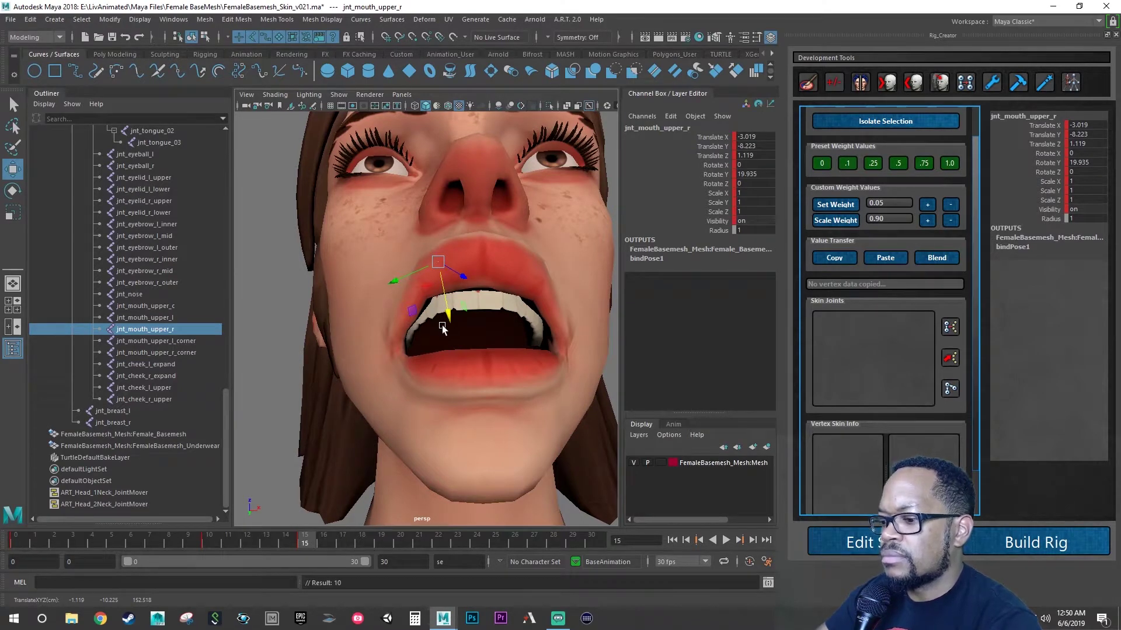
pyautogui.keyDown('alt'); pyautogui.moveTo(445, 332); pyautogui.dragTo(461, 268); pyautogui.keyUp('alt')
pyautogui.press('s')
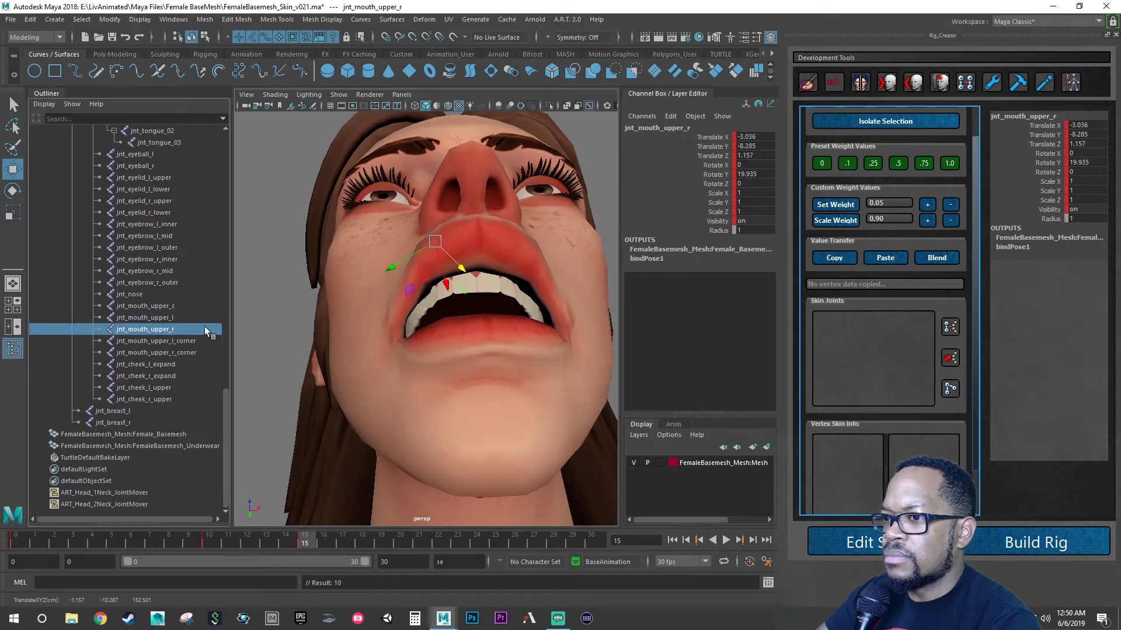
# Select jnt_mouth_upper_r_corner and switch to rotating it
pyautogui.click(181, 350)
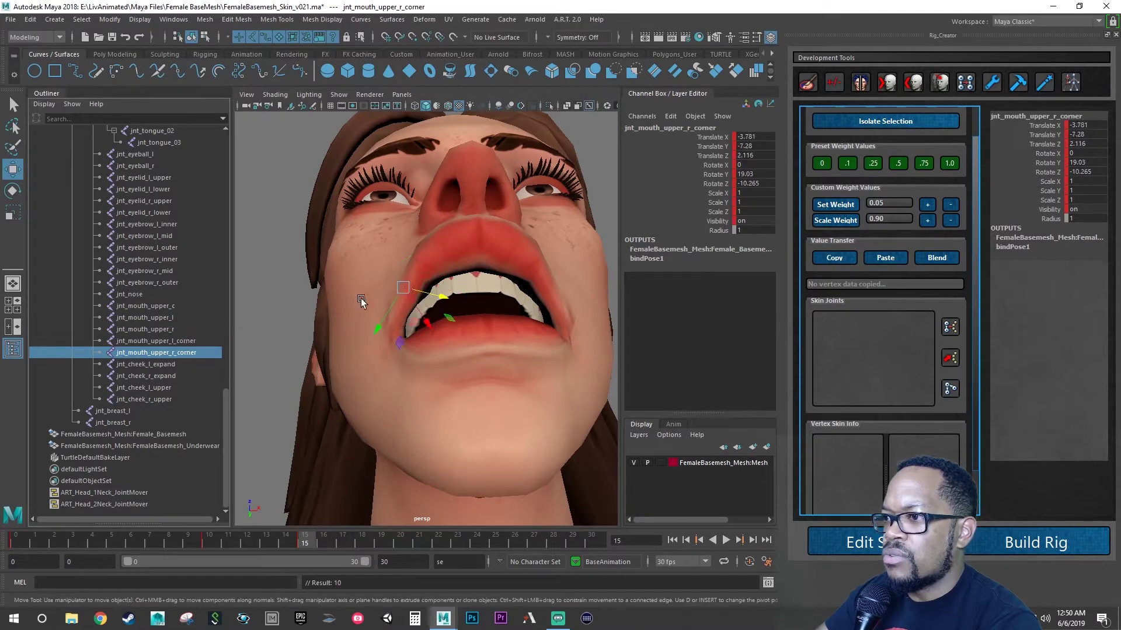
pyautogui.keyDown('alt'); pyautogui.moveTo(414, 315); pyautogui.dragTo(339, 330); pyautogui.keyUp('alt')
pyautogui.press('e')
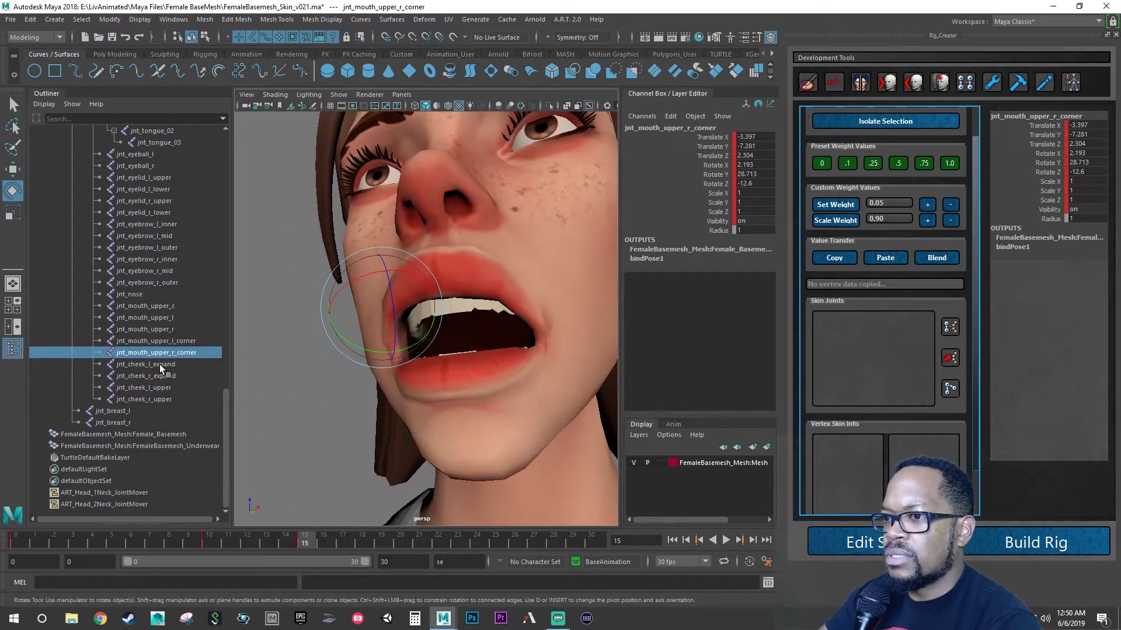
# Move and rotate jnt_mouth_upper_l_corner, then select the face mesh
pyautogui.click(173, 343)
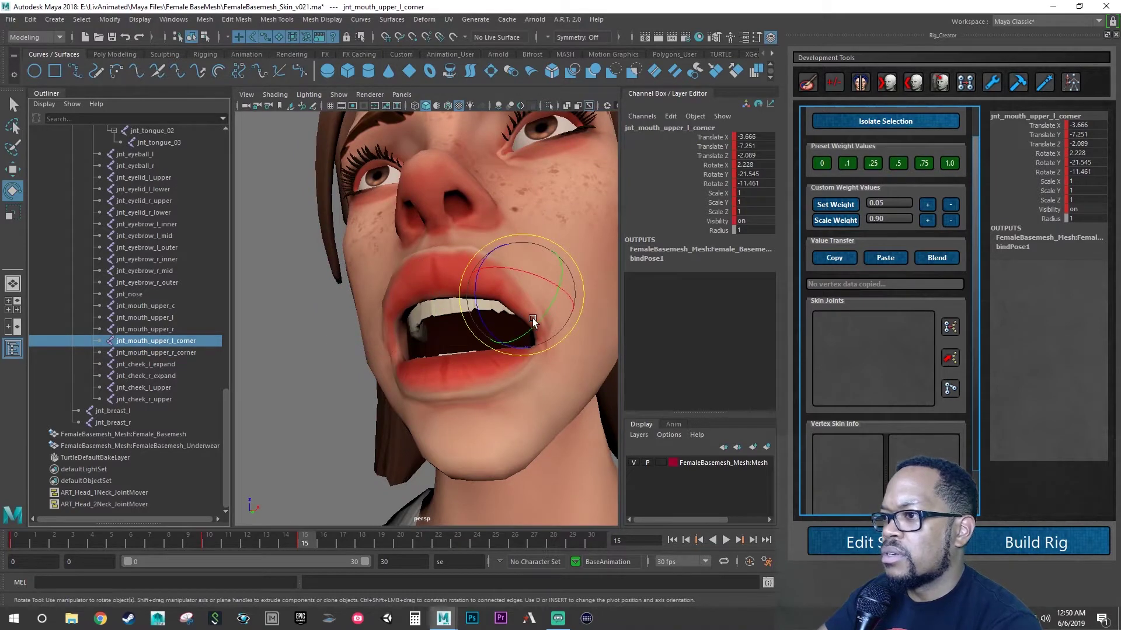
pyautogui.press('w')
pyautogui.moveTo(501, 337); pyautogui.dragTo(476, 360)
pyautogui.press('e')
pyautogui.press('w')
pyautogui.moveTo(556, 309)
pyautogui.mouseDown()
pyautogui.moveTo(578, 306)
pyautogui.moveTo(551, 320)
pyautogui.mouseUp()
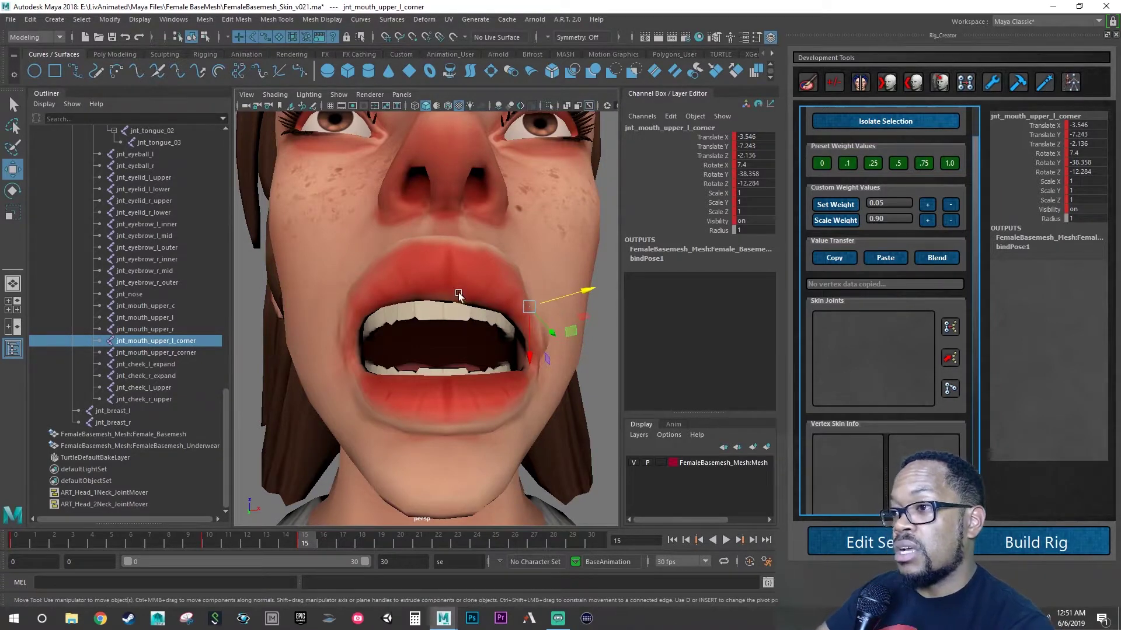
pyautogui.moveTo(466, 321)
pyautogui.keyDown('alt'); pyautogui.mouseDown()
pyautogui.moveTo(484, 324)
pyautogui.moveTo(470, 321)
pyautogui.mouseUp(); pyautogui.keyUp('alt')
pyautogui.click(478, 296)
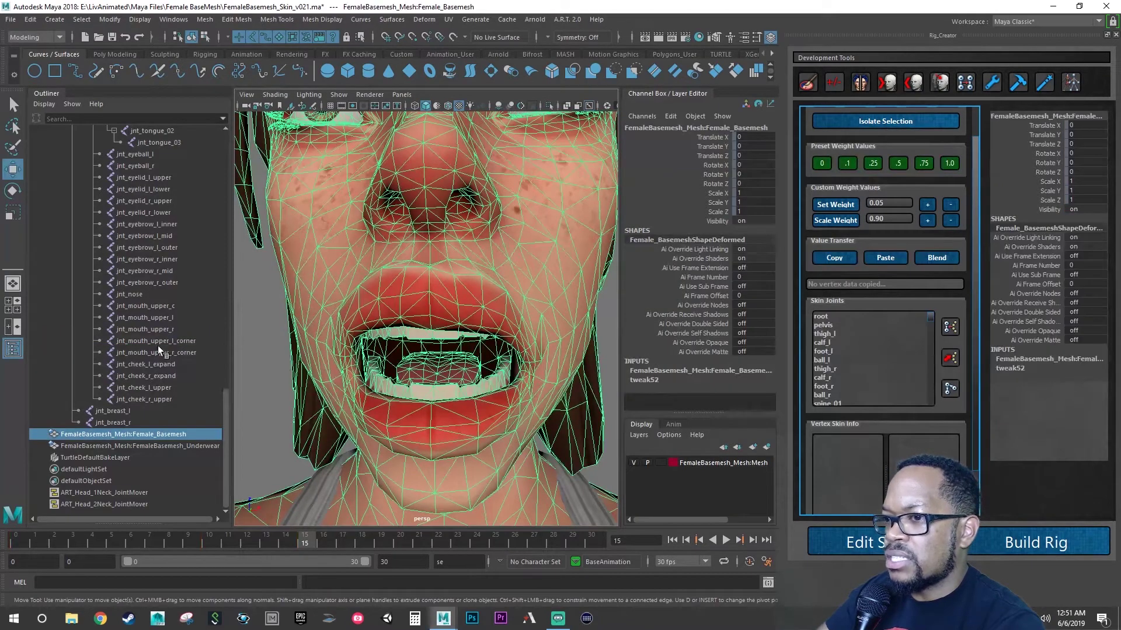
# Switch the face mesh to vertex mode and select an inner upper-lip vertex
pyautogui.click(15, 354)
pyautogui.moveTo(347, 286); pyautogui.dragTo(321, 292, button='right')
pyautogui.keyDown('alt'); pyautogui.moveTo(325, 300); pyautogui.dragTo(362, 277); pyautogui.keyUp('alt')
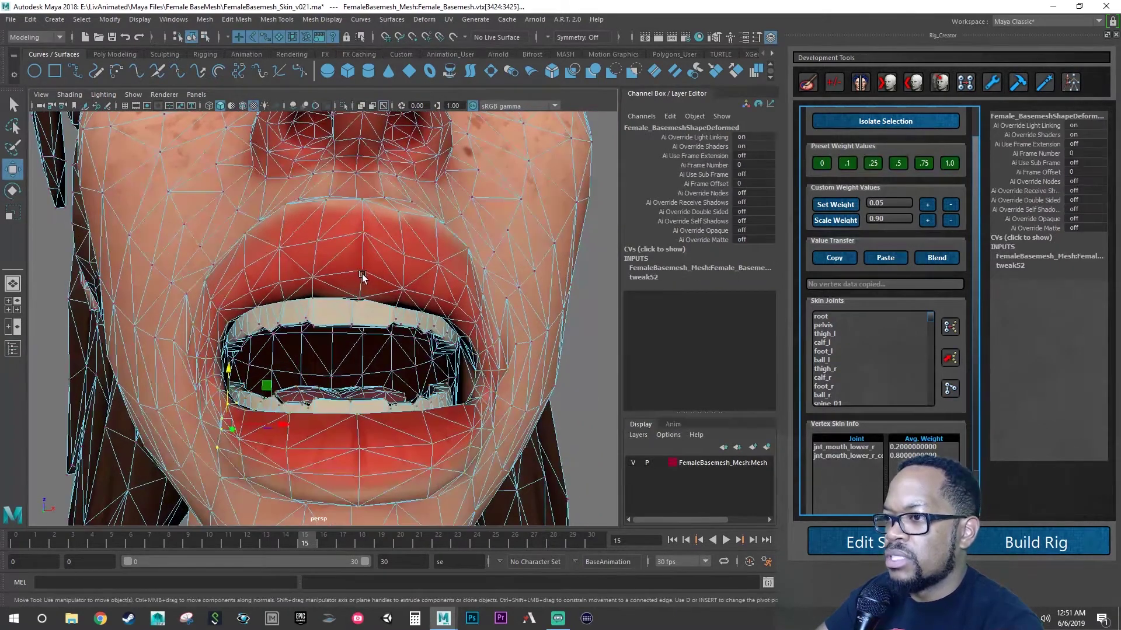
pyautogui.click(362, 271)
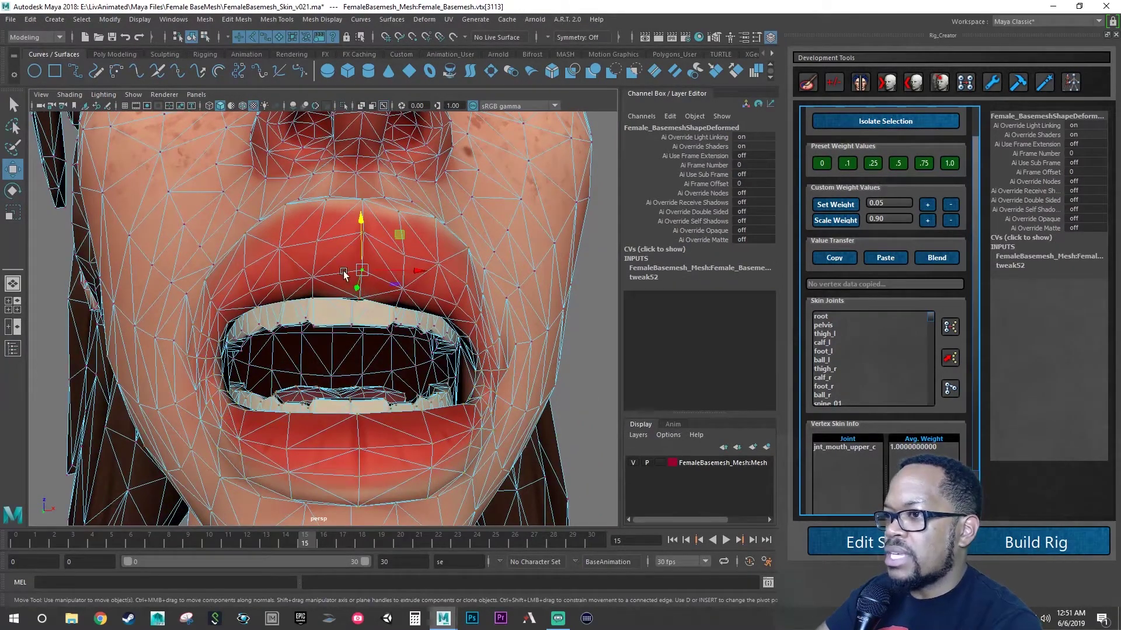
pyautogui.click(314, 280)
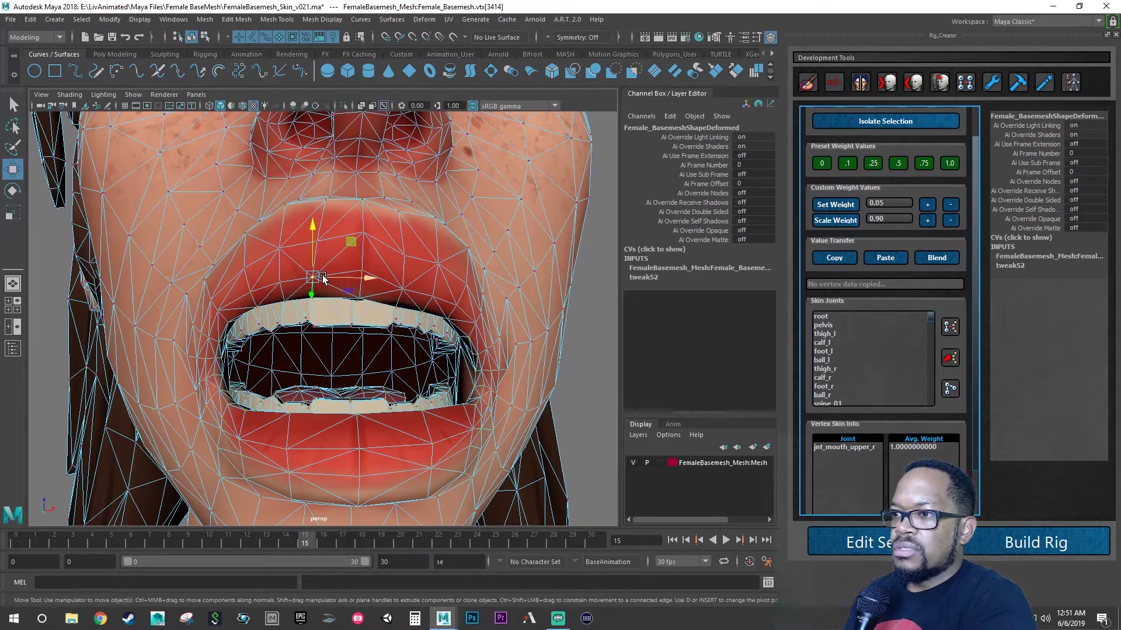
pyautogui.click(328, 202)
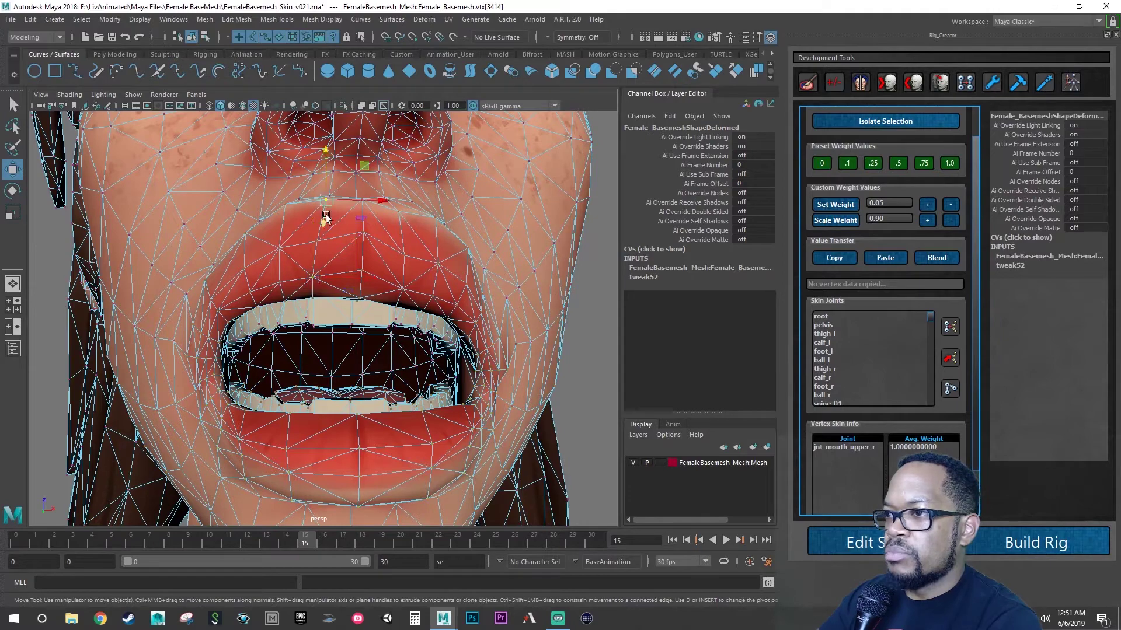
pyautogui.click(313, 278)
pyautogui.keyDown('alt'); pyautogui.moveTo(321, 298); pyautogui.dragTo(317, 269); pyautogui.keyUp('alt')
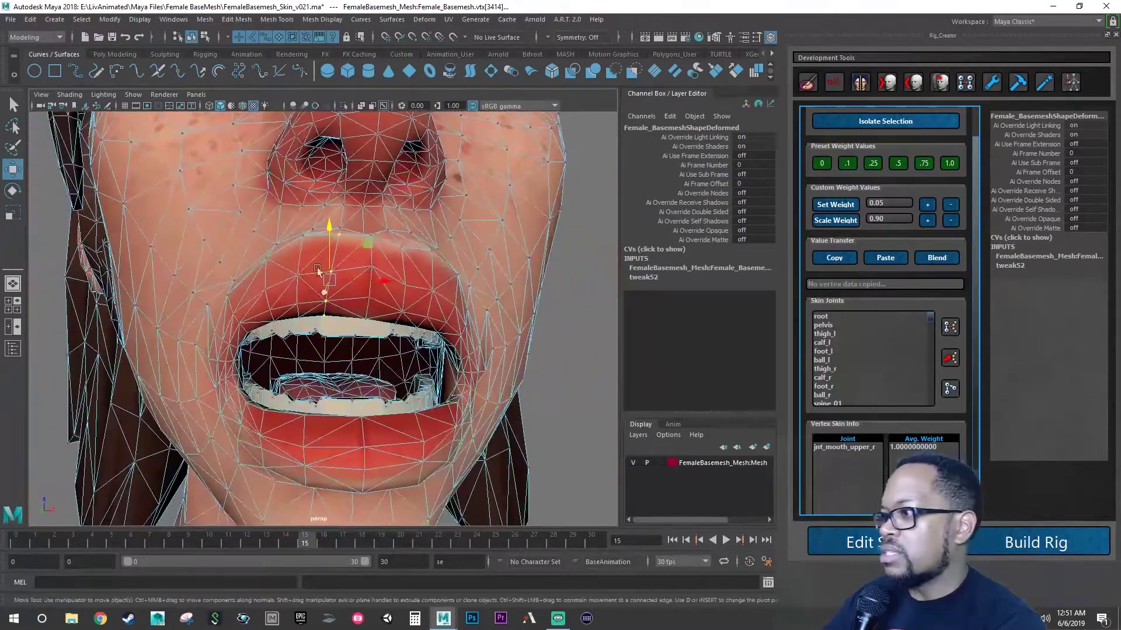
# Split the vertex weight 0.5/0.5 between jnt_mouth_upper_c and jnt_mouth_upper_r
pyautogui.scroll(-9, 864, 350)
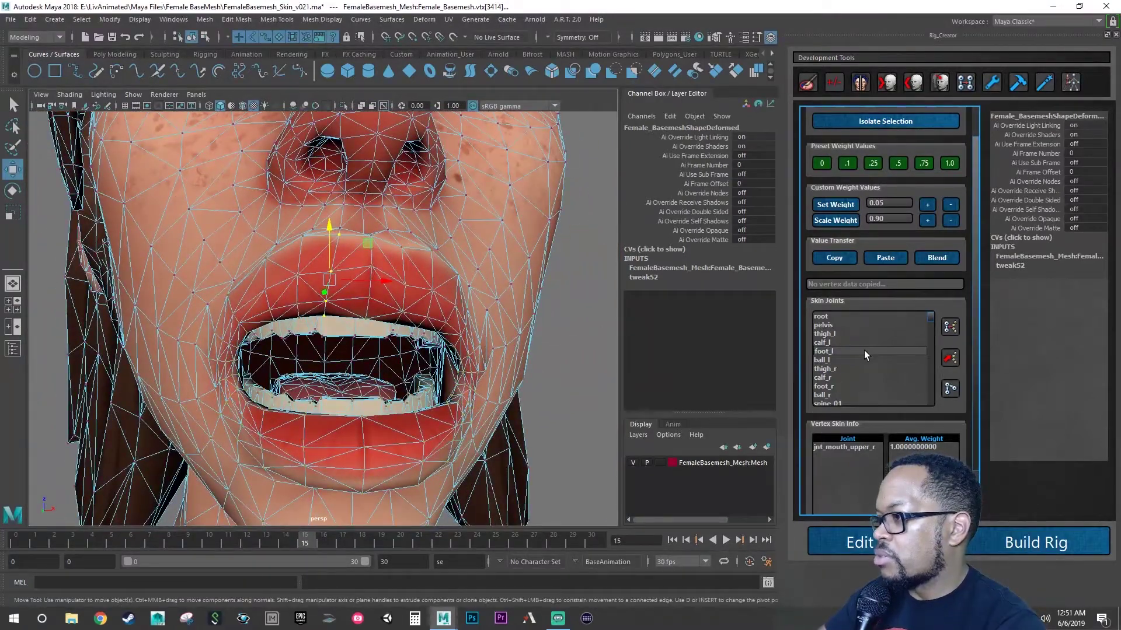
pyautogui.scroll(-12, 863, 352)
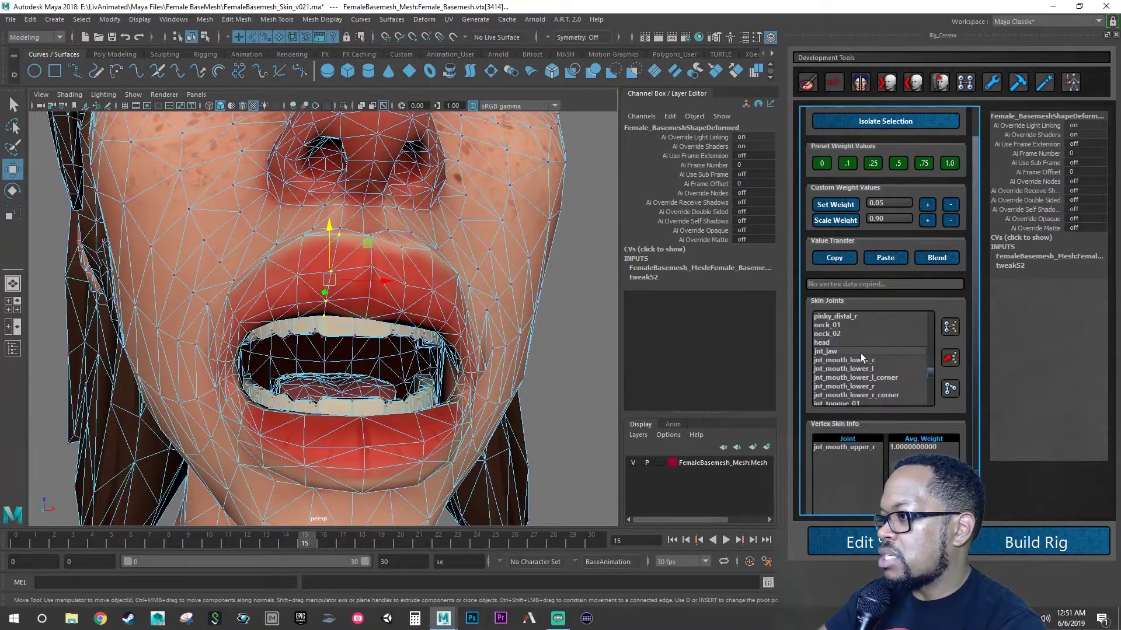
pyautogui.scroll(2, 860, 352)
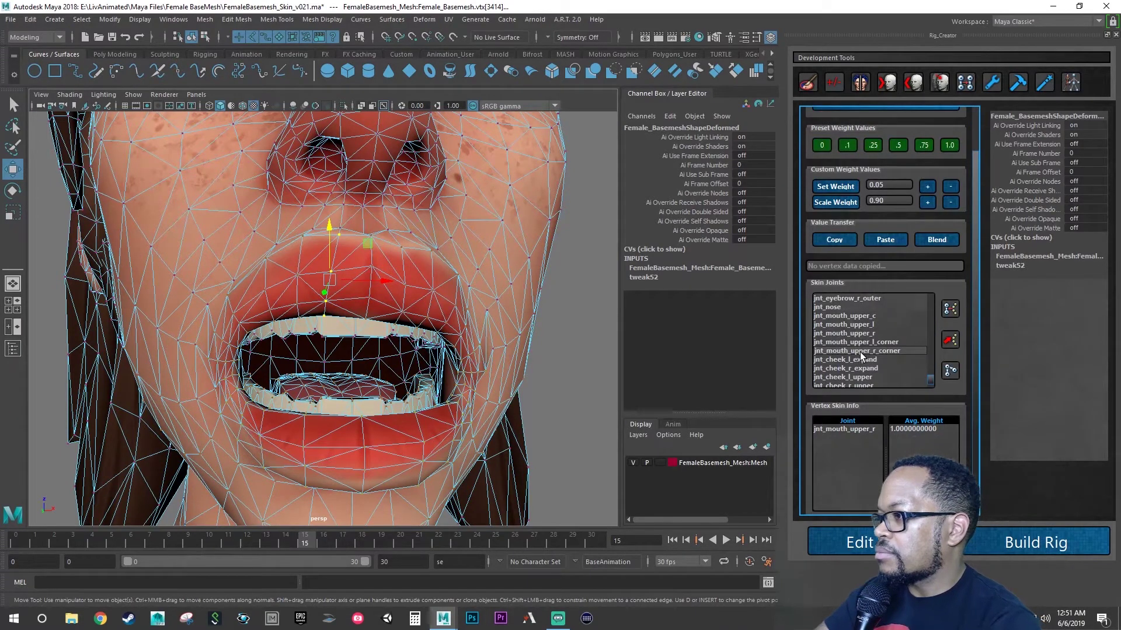
pyautogui.scroll(2, 859, 352)
pyautogui.click(861, 343)
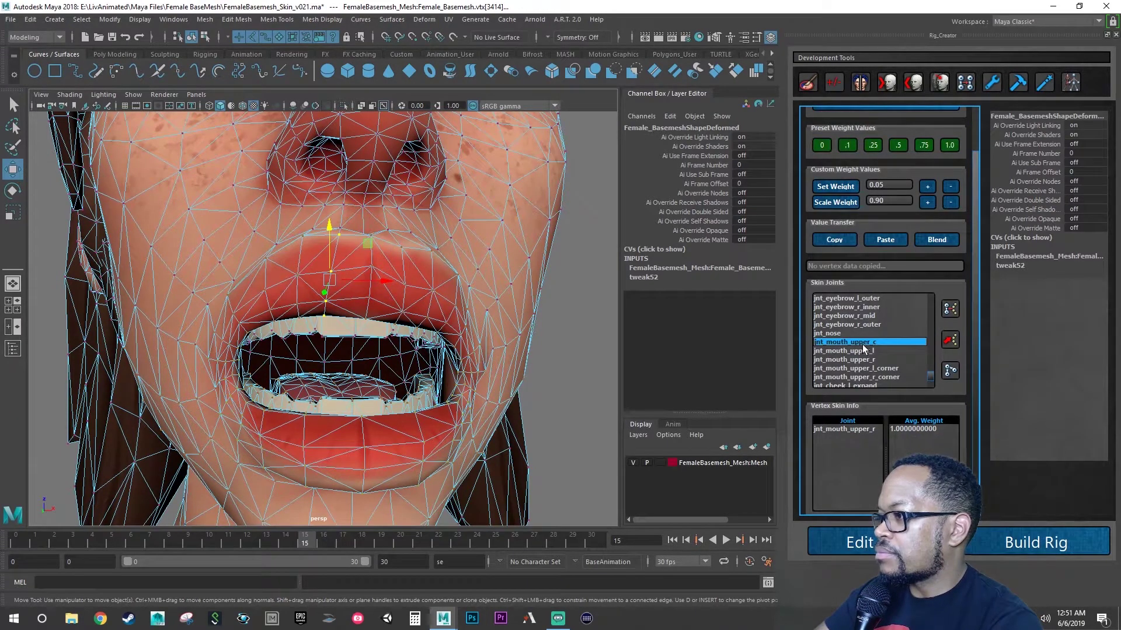
pyautogui.click(898, 146)
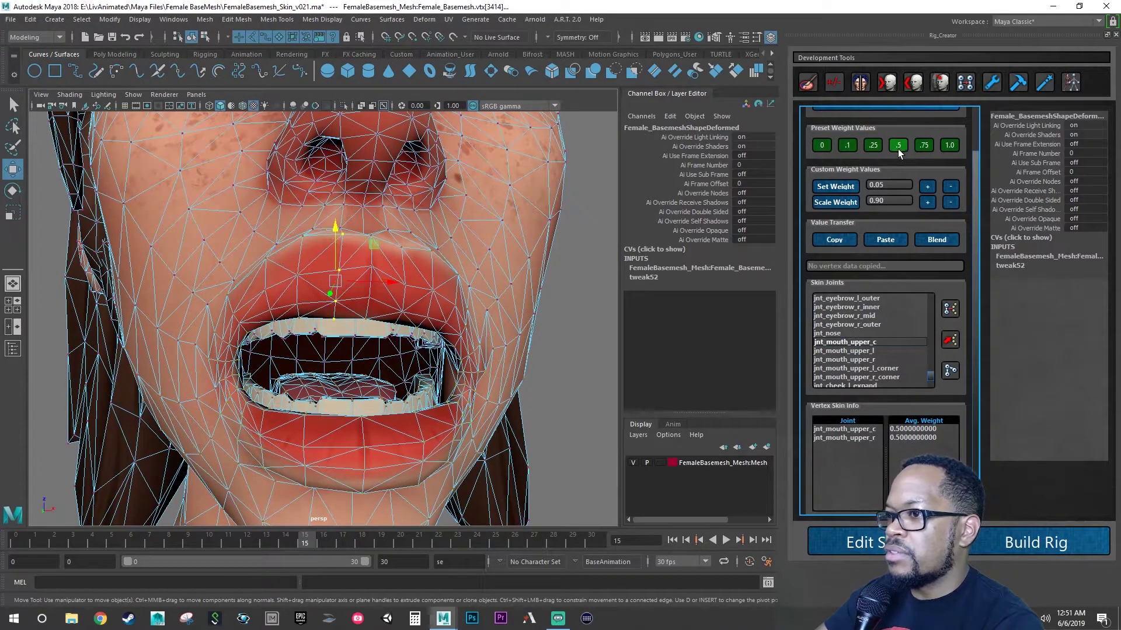
# Weight the neighbouring upper-lip vertices 0.25 to jnt_mouth_upper_c and 0.75 to jnt_mouth_upper_r
pyautogui.click(303, 235)
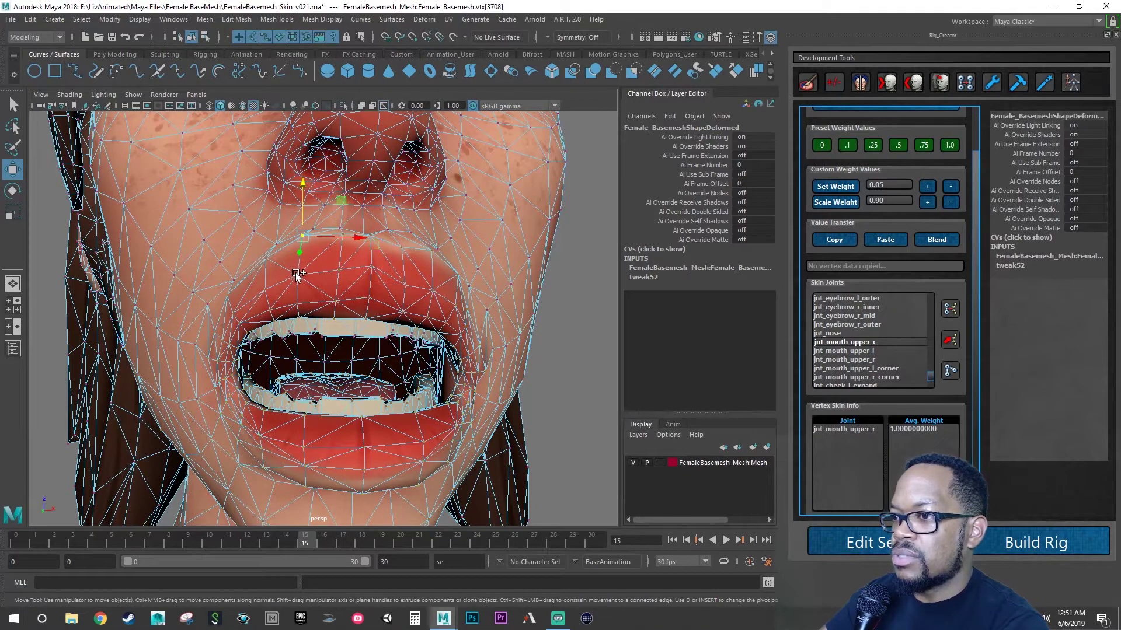
pyautogui.moveTo(297, 299); pyautogui.dragTo(300, 308, button='middle')
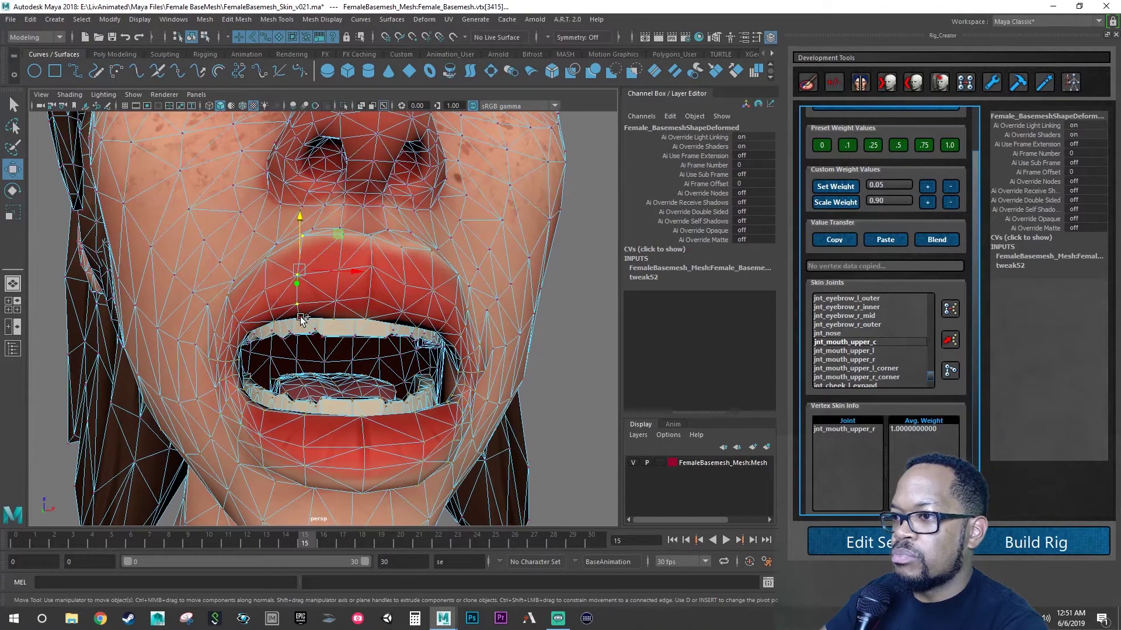
pyautogui.keyDown('shift'); pyautogui.click(303, 318); pyautogui.keyUp('shift')
pyautogui.keyDown('alt'); pyautogui.moveTo(303, 318); pyautogui.dragTo(372, 276); pyautogui.keyUp('alt')
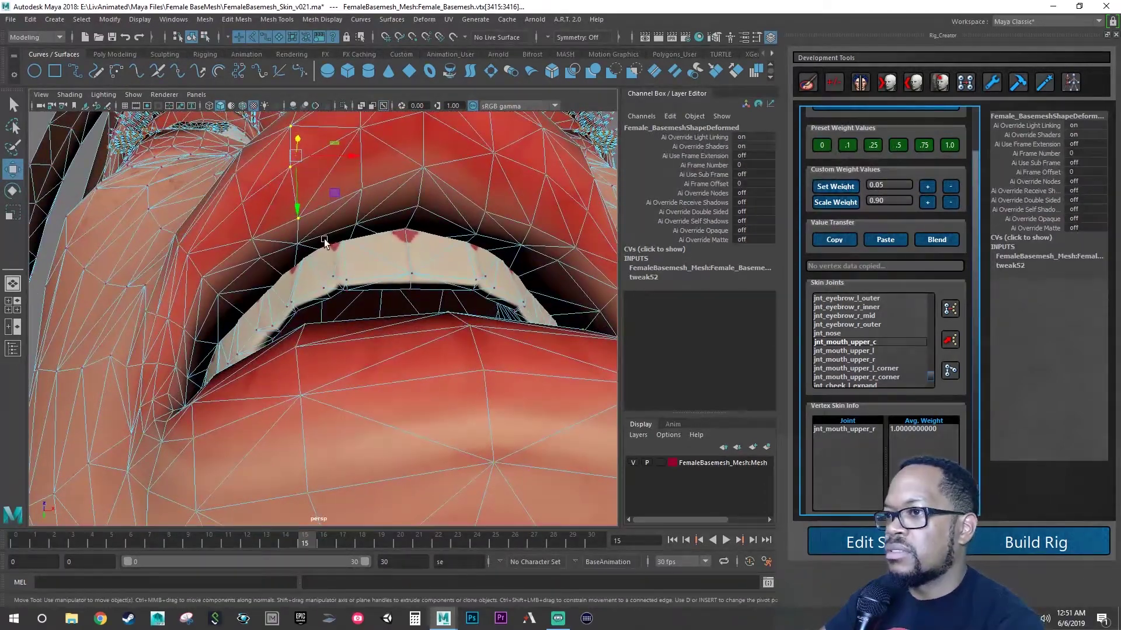
pyautogui.keyDown('alt'); pyautogui.moveTo(307, 227); pyautogui.dragTo(337, 284); pyautogui.keyUp('alt')
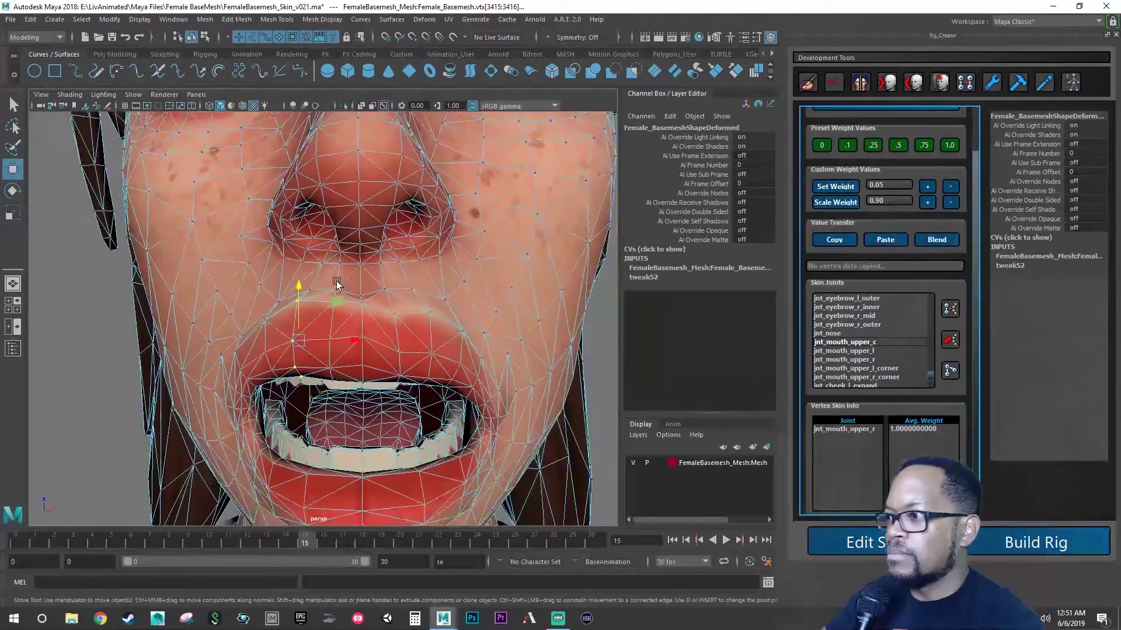
pyautogui.click(831, 342)
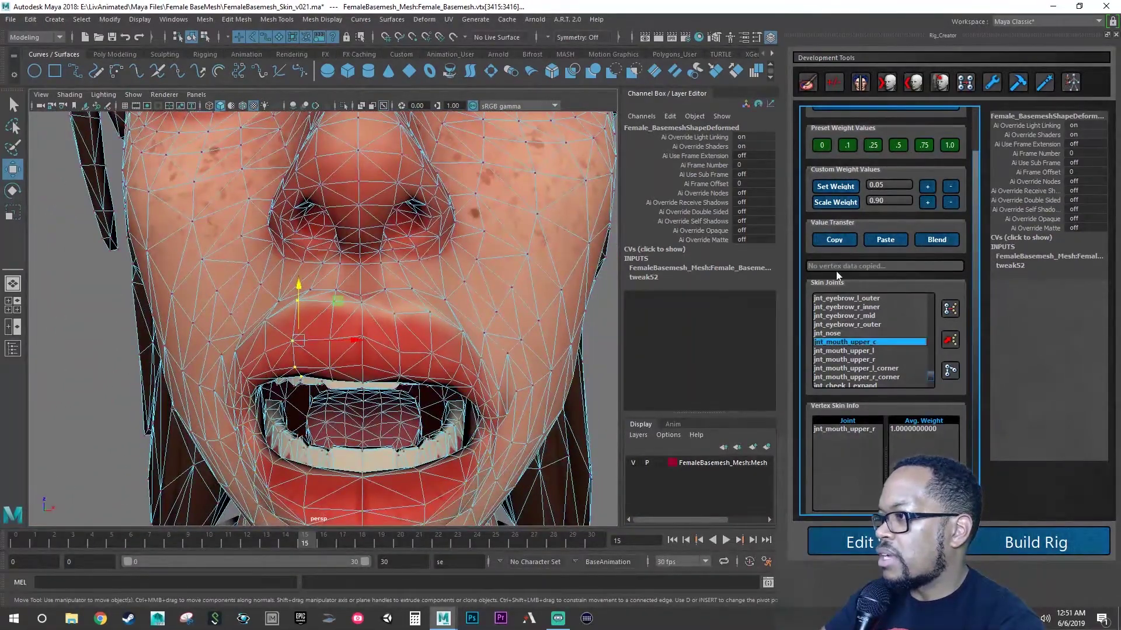
pyautogui.click(870, 146)
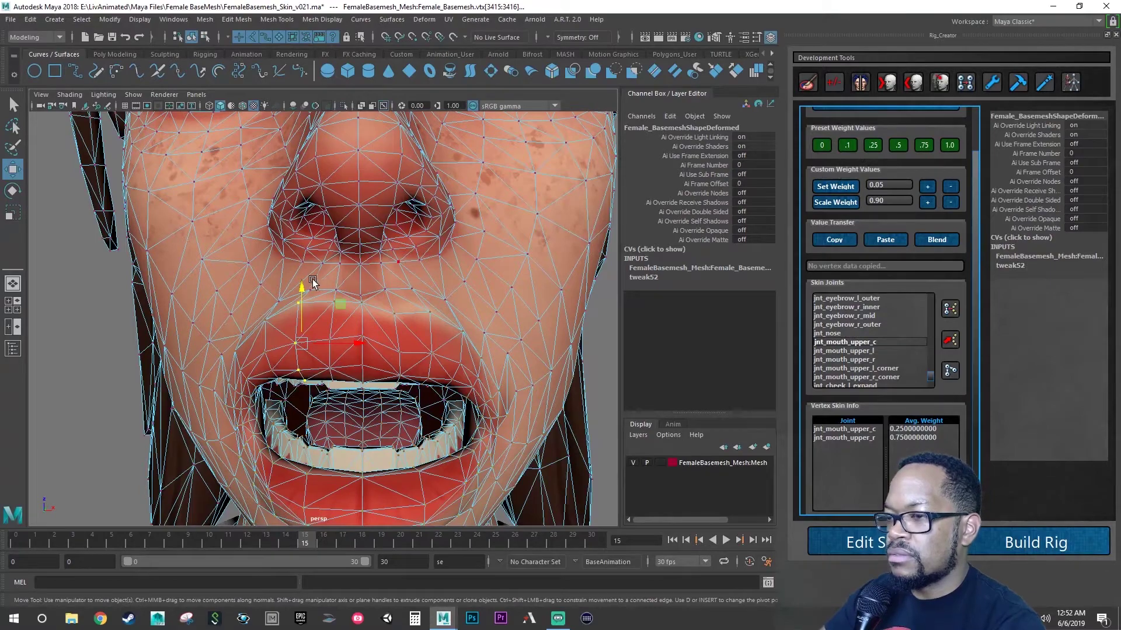
pyautogui.keyDown('alt'); pyautogui.moveTo(313, 281); pyautogui.dragTo(347, 284); pyautogui.keyUp('alt')
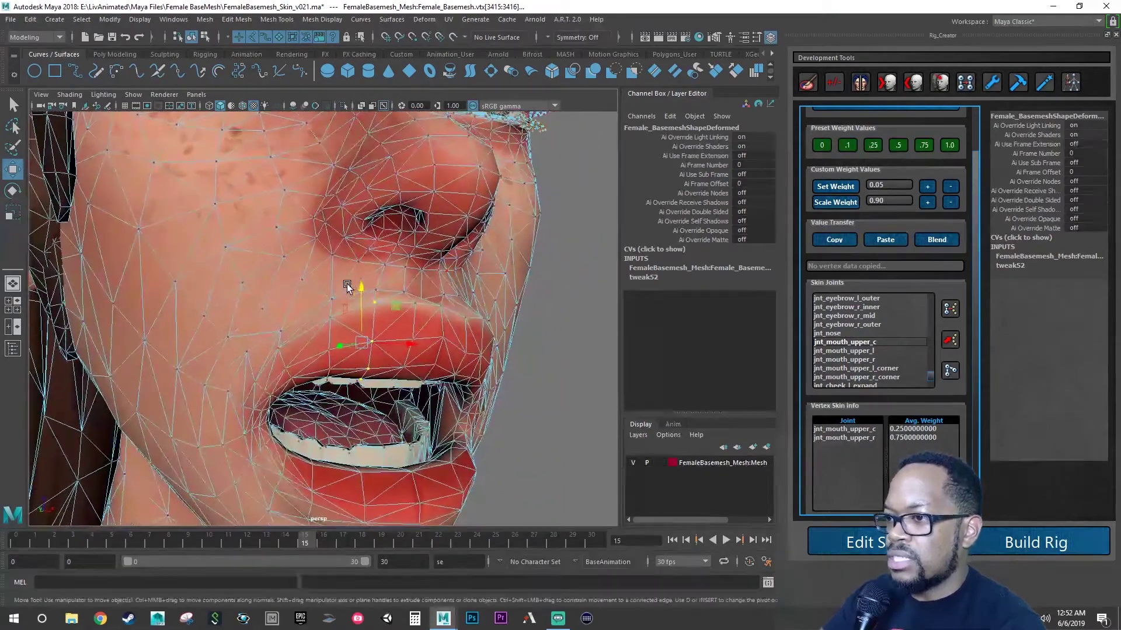
pyautogui.click(331, 319)
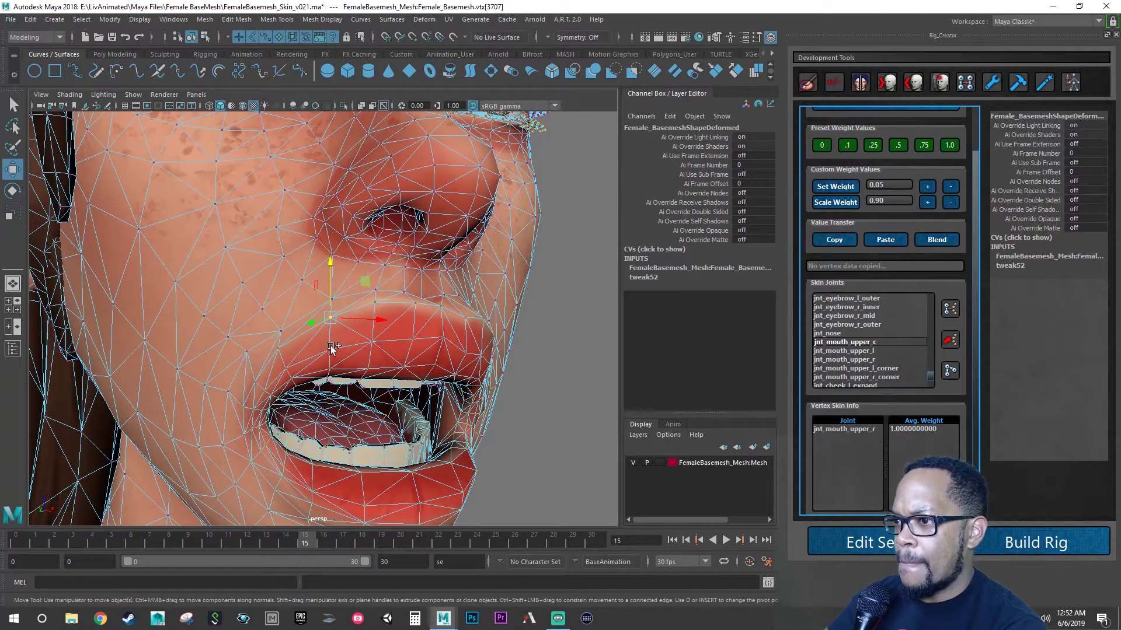
# Set jnt_mouth_upper_r_corner as the Skin Joints target for the near-corner upper-lip vertices
pyautogui.keyDown('alt'); pyautogui.moveTo(328, 349); pyautogui.dragTo(424, 337); pyautogui.keyUp('alt')
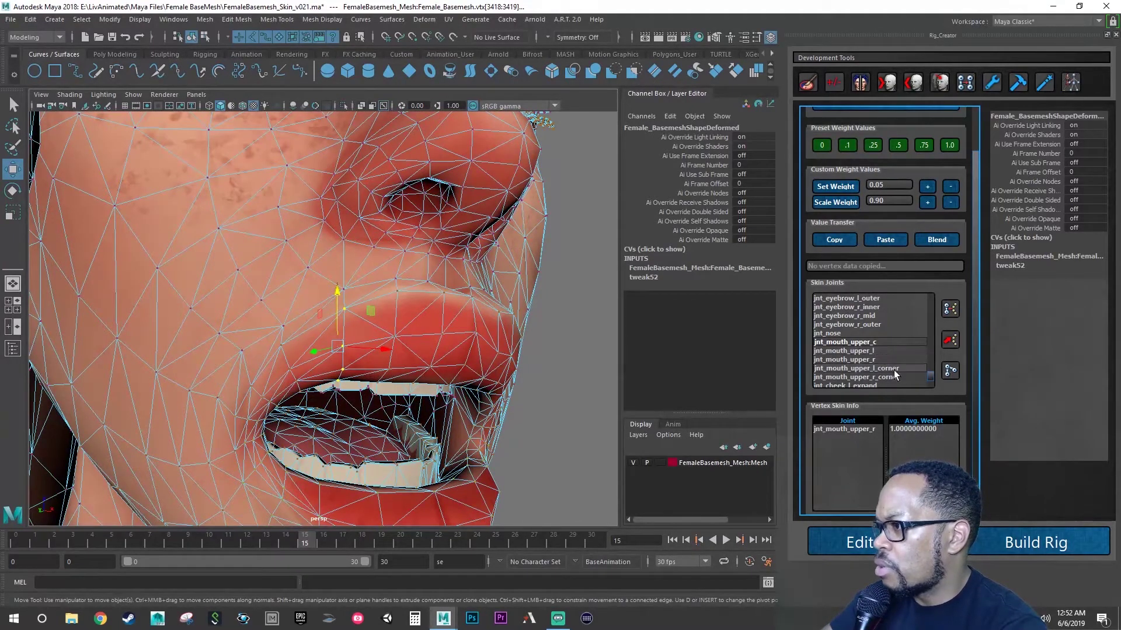
pyautogui.scroll(1, 887, 362)
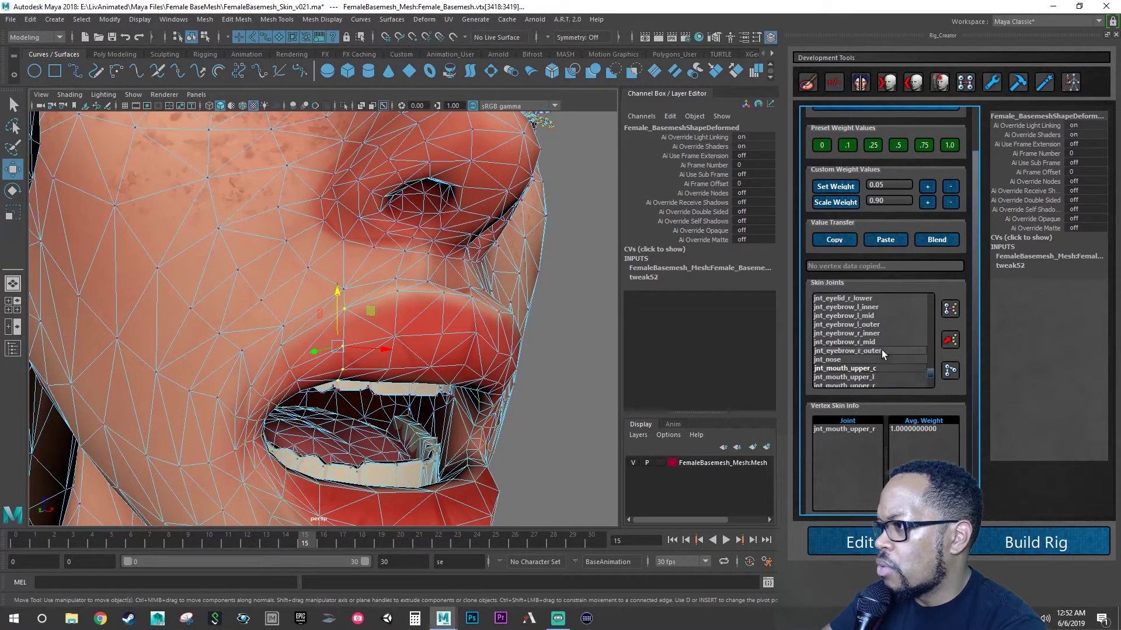
pyautogui.scroll(2, 880, 352)
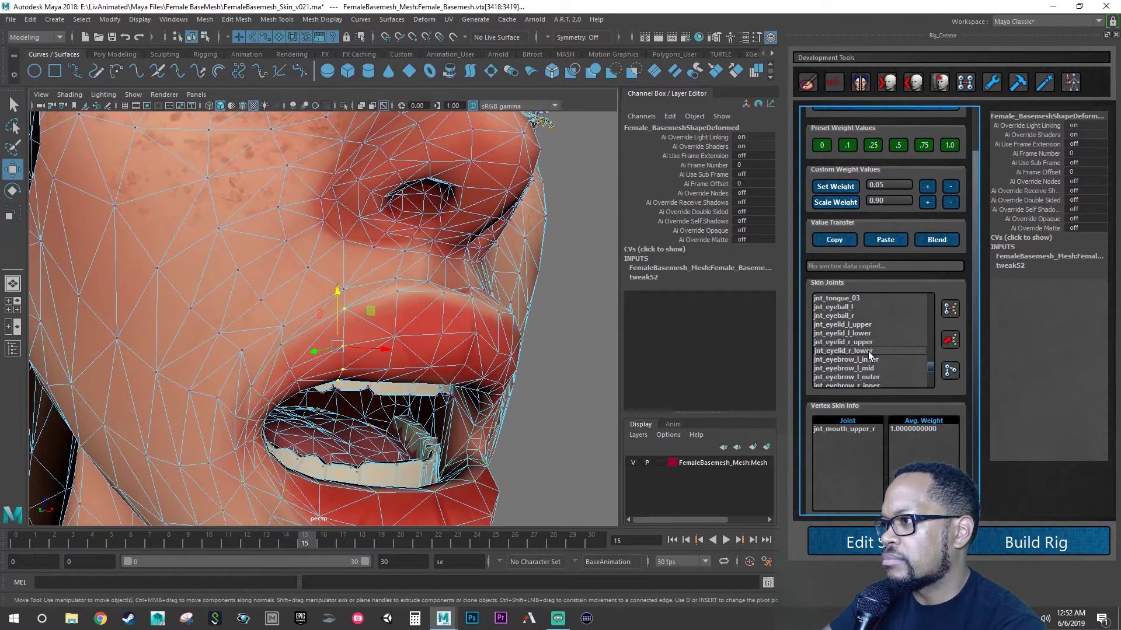
pyautogui.scroll(3, 879, 352)
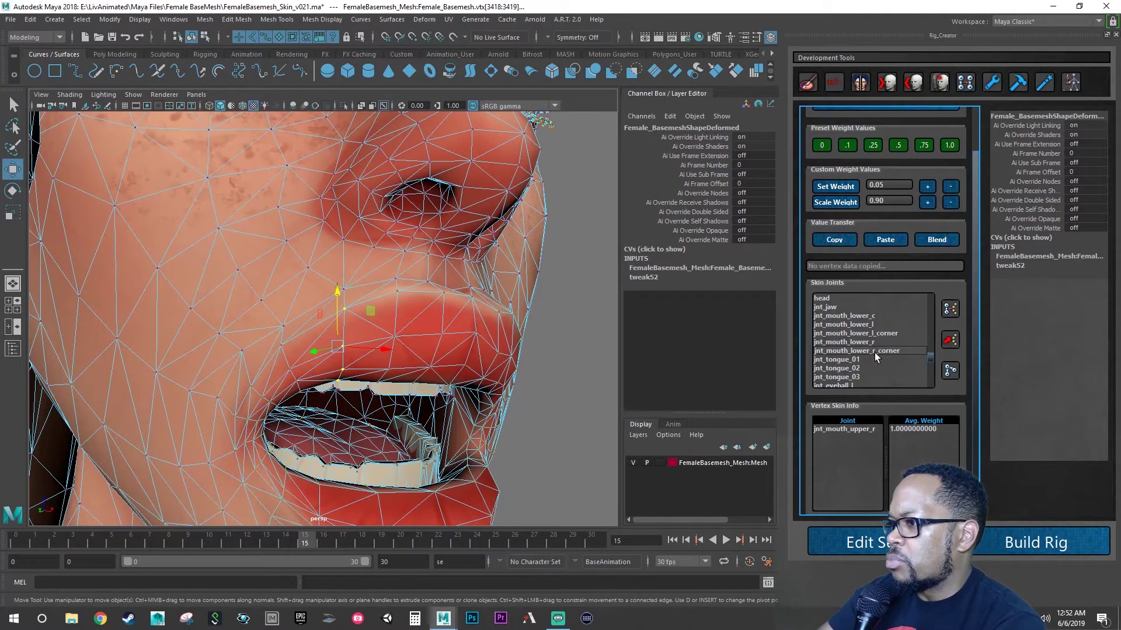
pyautogui.scroll(-5, 874, 355)
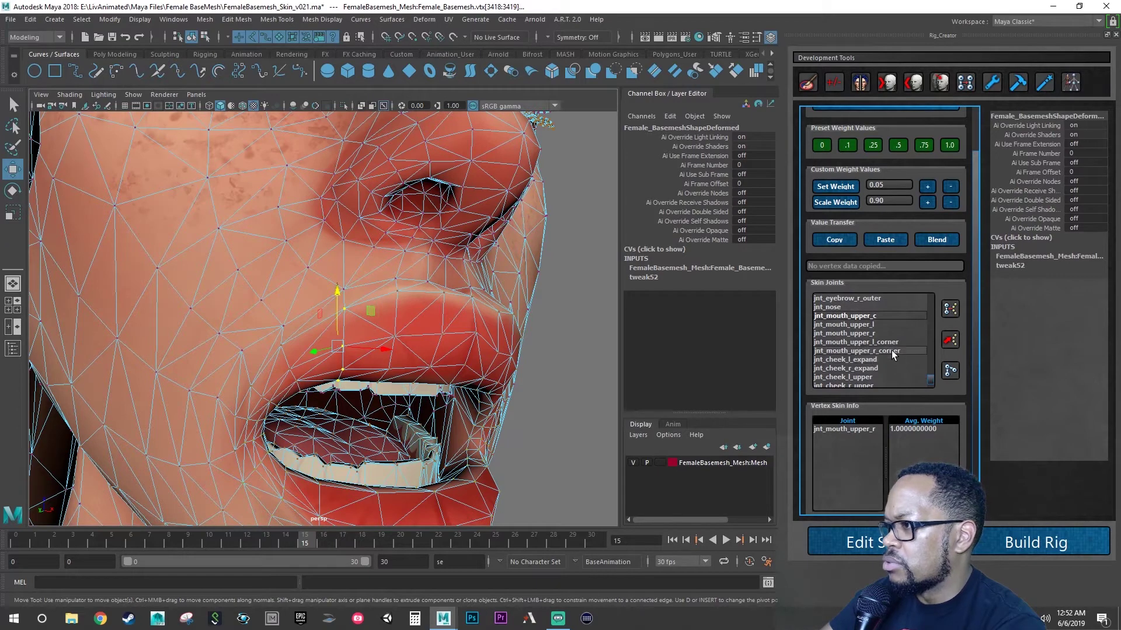
pyautogui.scroll(-2, 891, 351)
pyautogui.scroll(1, 890, 351)
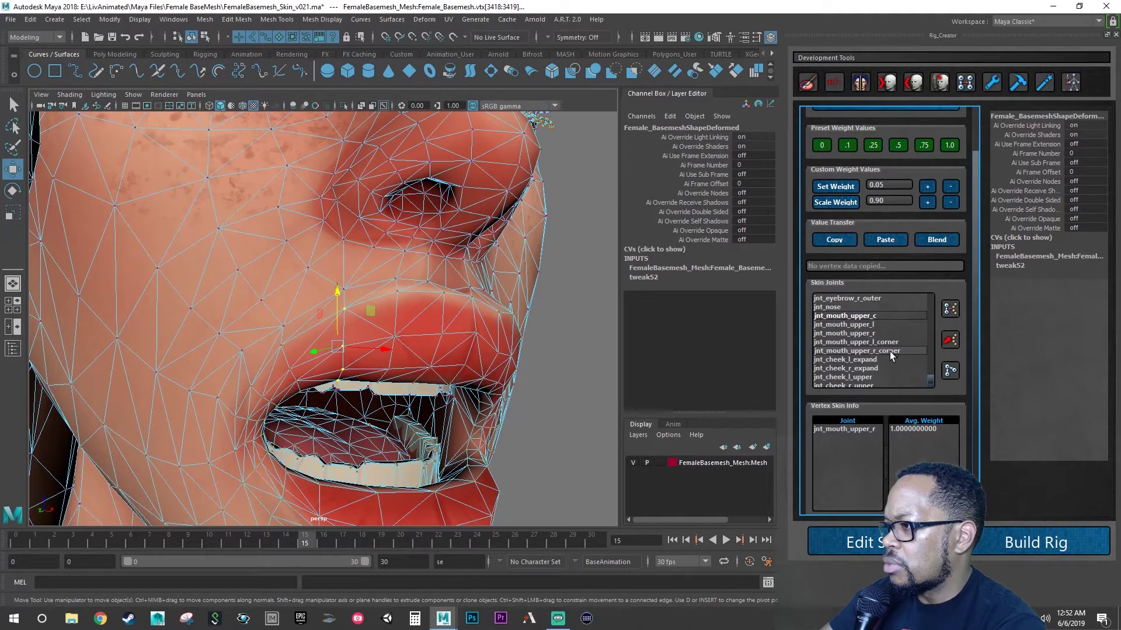
pyautogui.click(890, 351)
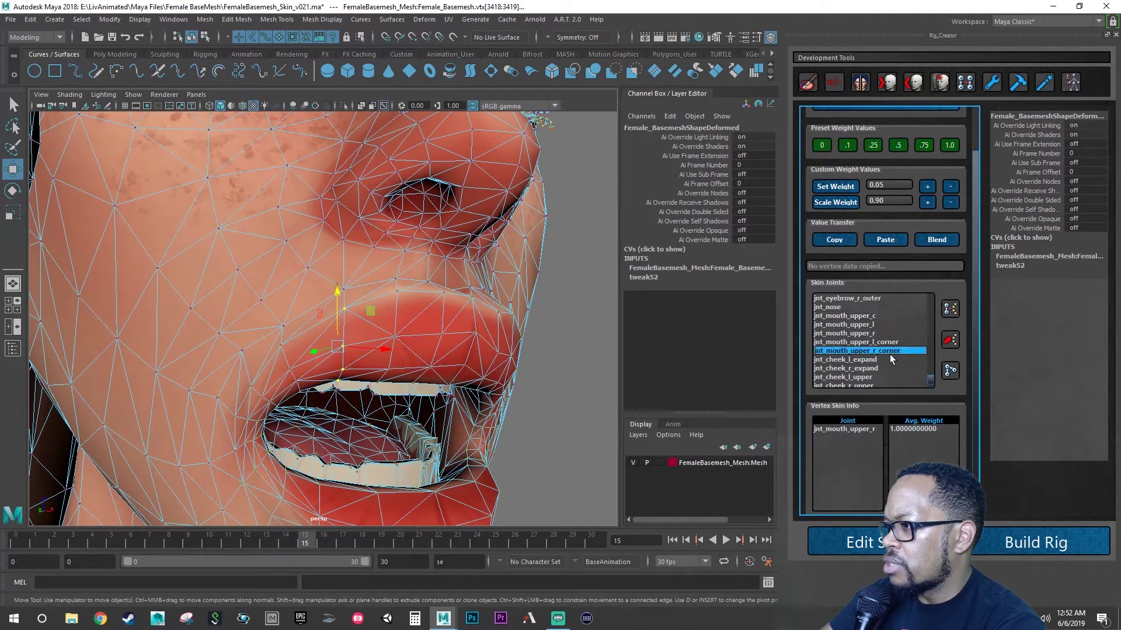
# Weight the two upper-lip vertices 0.2 to jnt_mouth_upper_r_corner
pyautogui.click(870, 146)
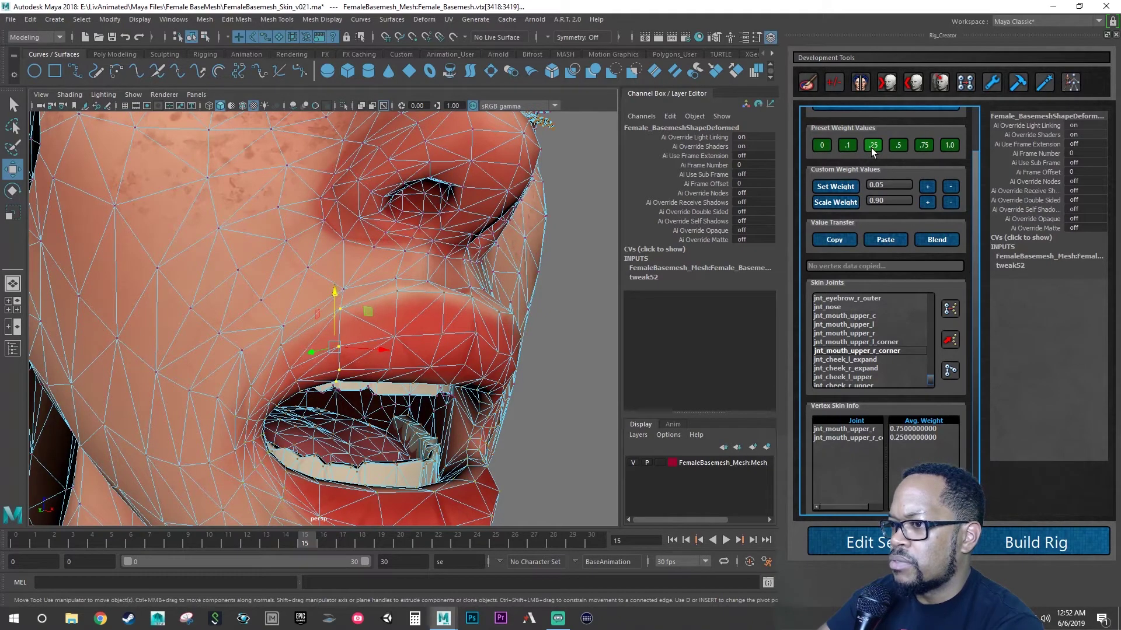
pyautogui.click(851, 148)
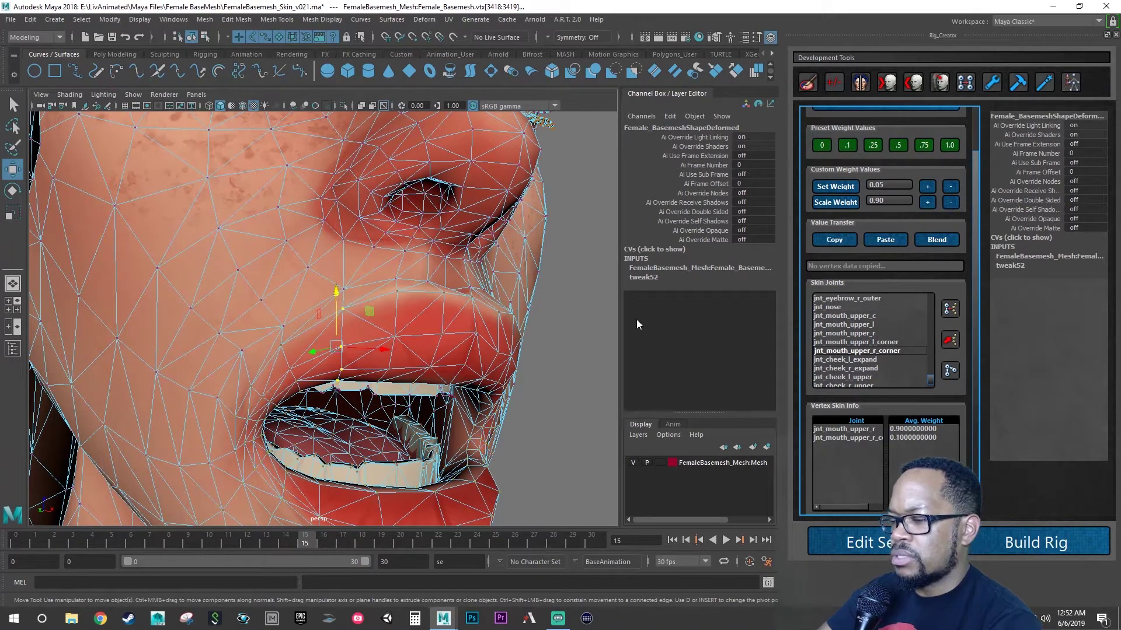
pyautogui.moveTo(482, 360)
pyautogui.keyDown('alt'); pyautogui.mouseDown()
pyautogui.moveTo(469, 347)
pyautogui.moveTo(482, 344)
pyautogui.mouseUp(); pyautogui.keyUp('alt')
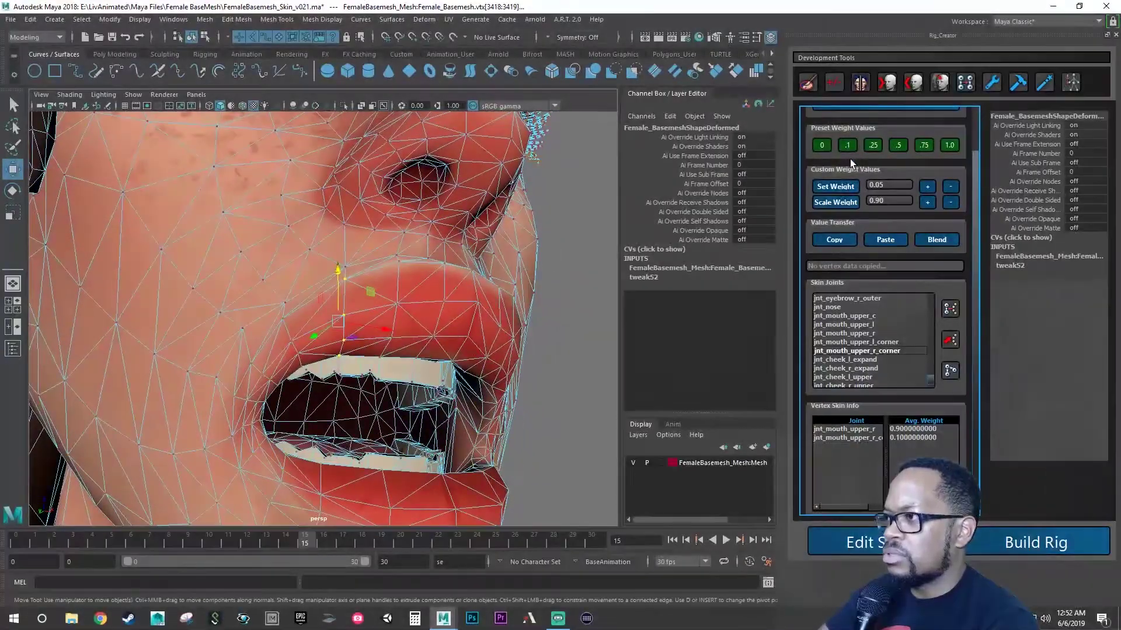
pyautogui.click(877, 148)
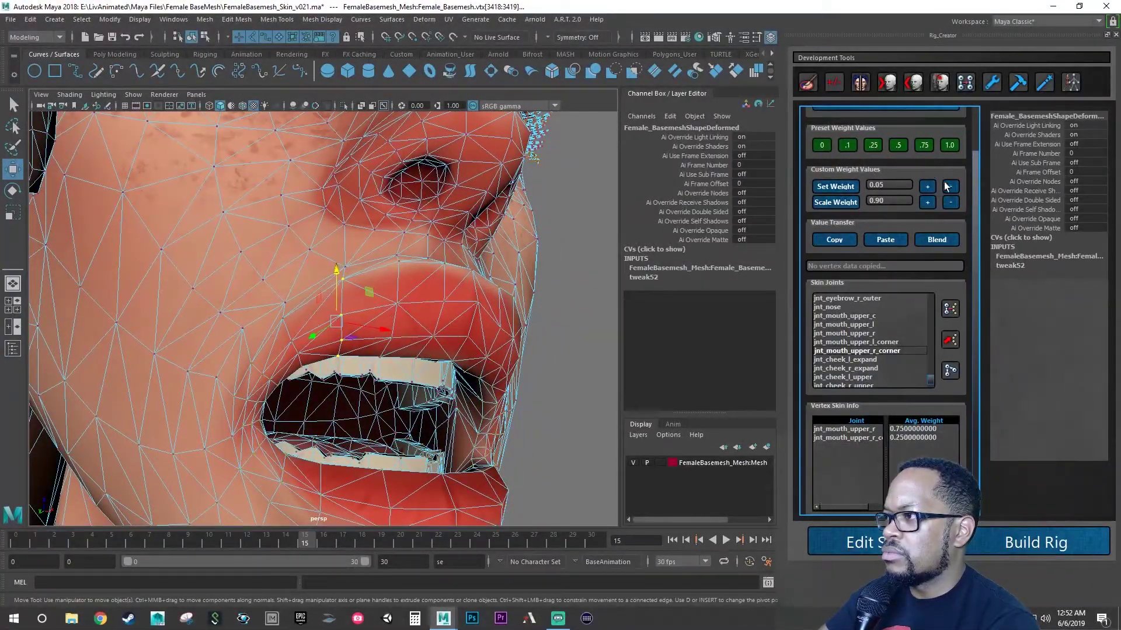
pyautogui.click(951, 187)
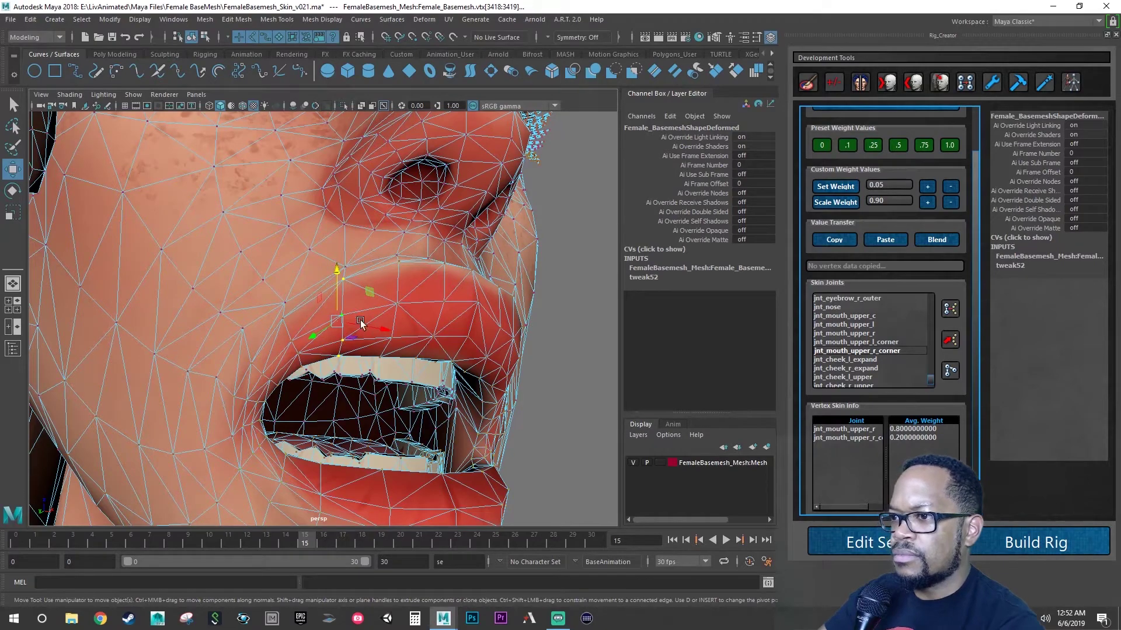
# Select the mouth-corner vertex and its neighbouring lip vertices
pyautogui.click(282, 319)
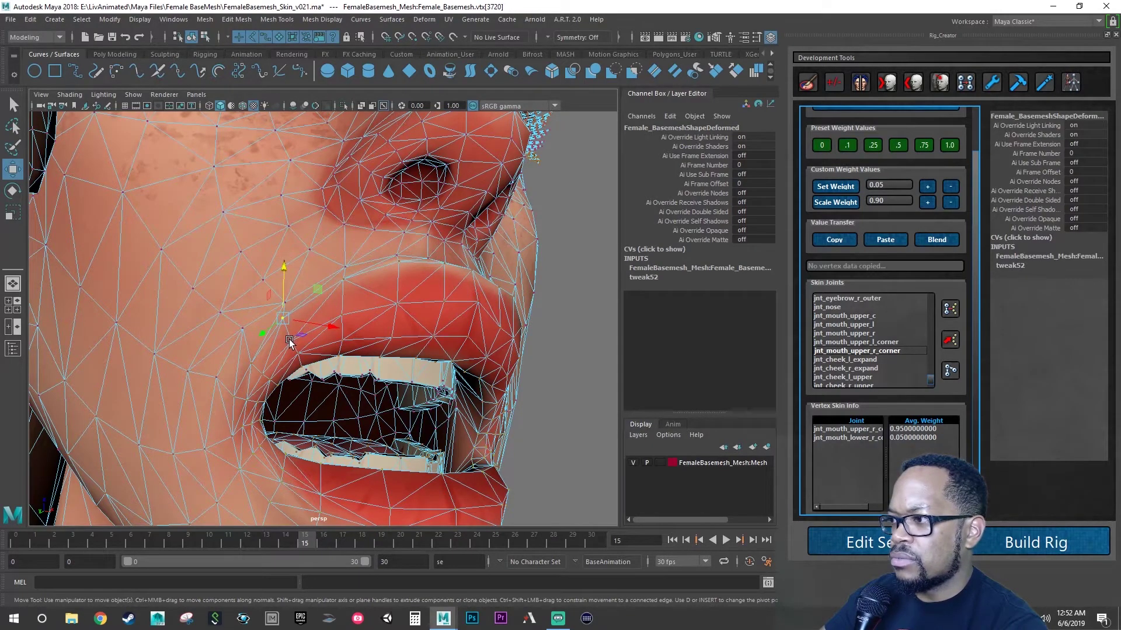
pyautogui.scroll(3, 300, 340)
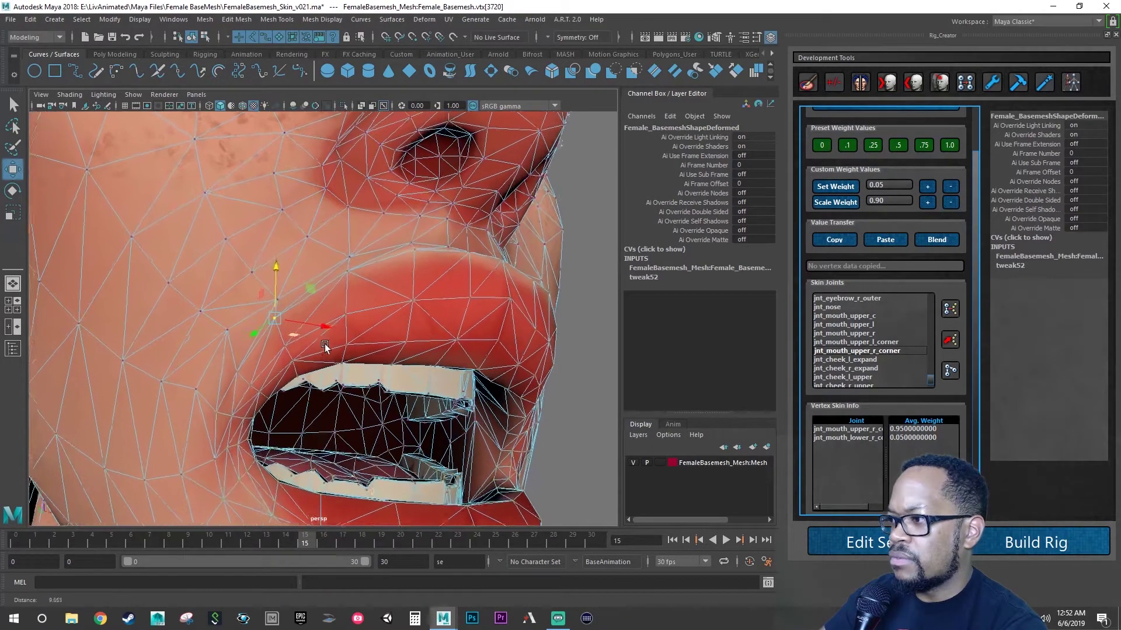
pyautogui.scroll(2, 324, 344)
pyautogui.keyDown('shift'); pyautogui.click(279, 349); pyautogui.keyUp('shift')
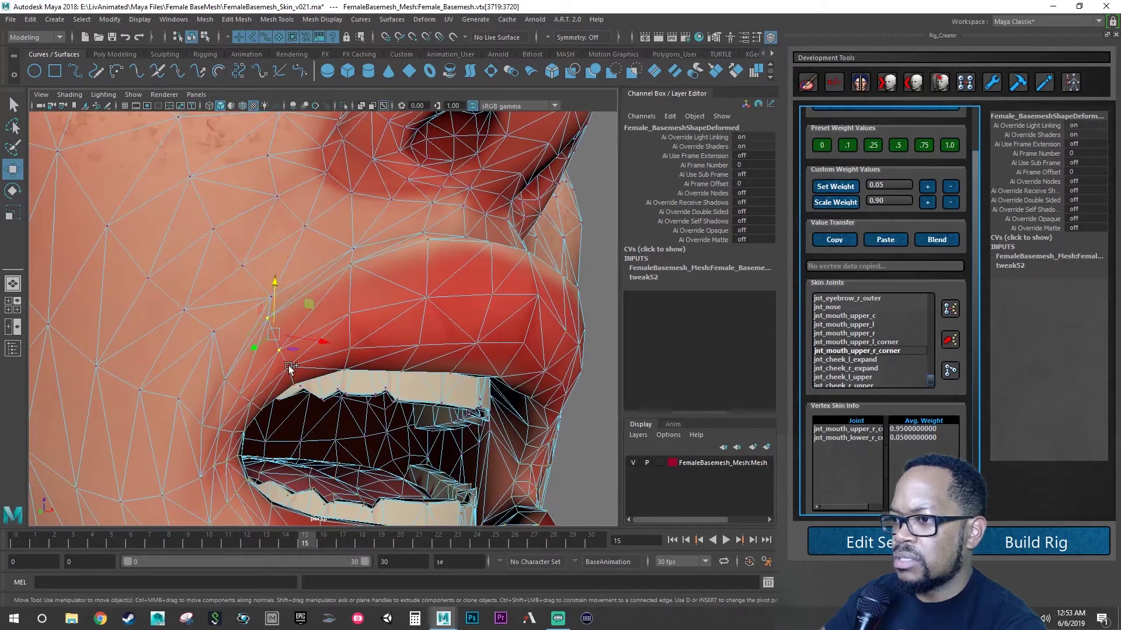
pyautogui.keyDown('shift'); pyautogui.click(288, 366); pyautogui.keyUp('shift')
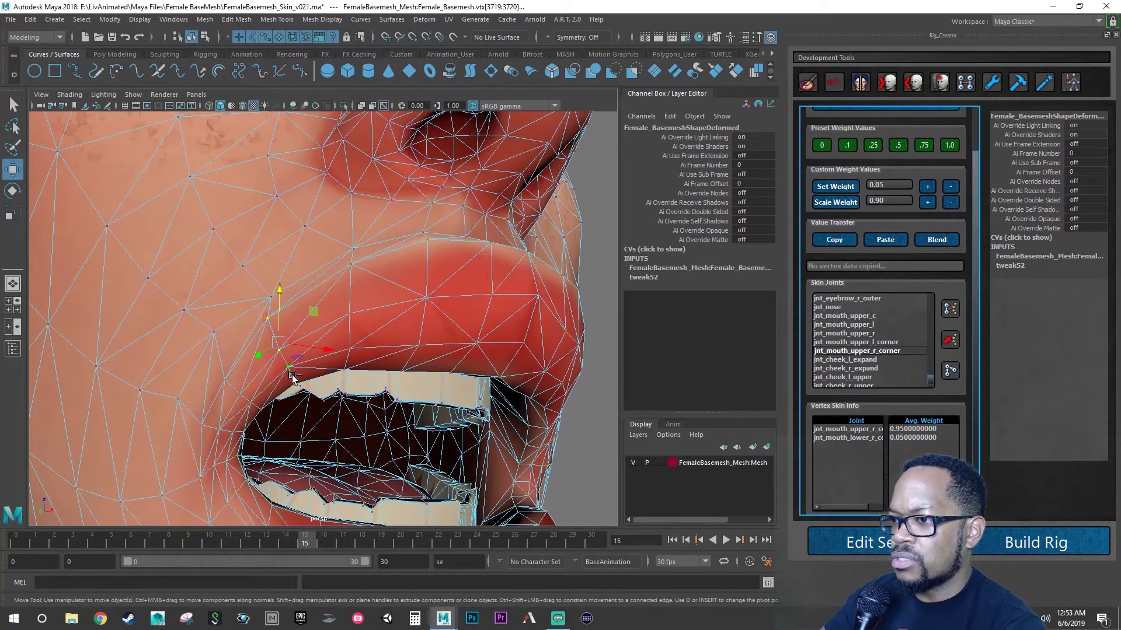
pyautogui.keyDown('shift'); pyautogui.click(294, 387); pyautogui.keyUp('shift')
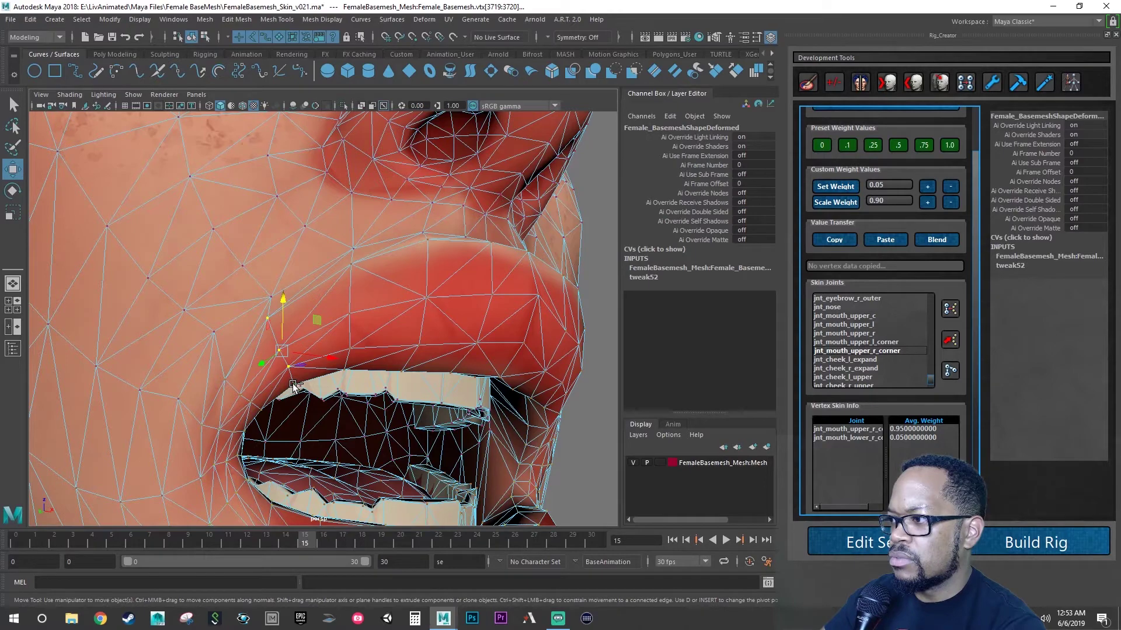
pyautogui.keyDown('alt'); pyautogui.moveTo(341, 399); pyautogui.dragTo(293, 366); pyautogui.keyUp('alt')
# Weight the corner vertex 0.1 to jnt_mouth_upper_r, leaving corner joints at 0.855 and 0.045
pyautogui.click(238, 325)
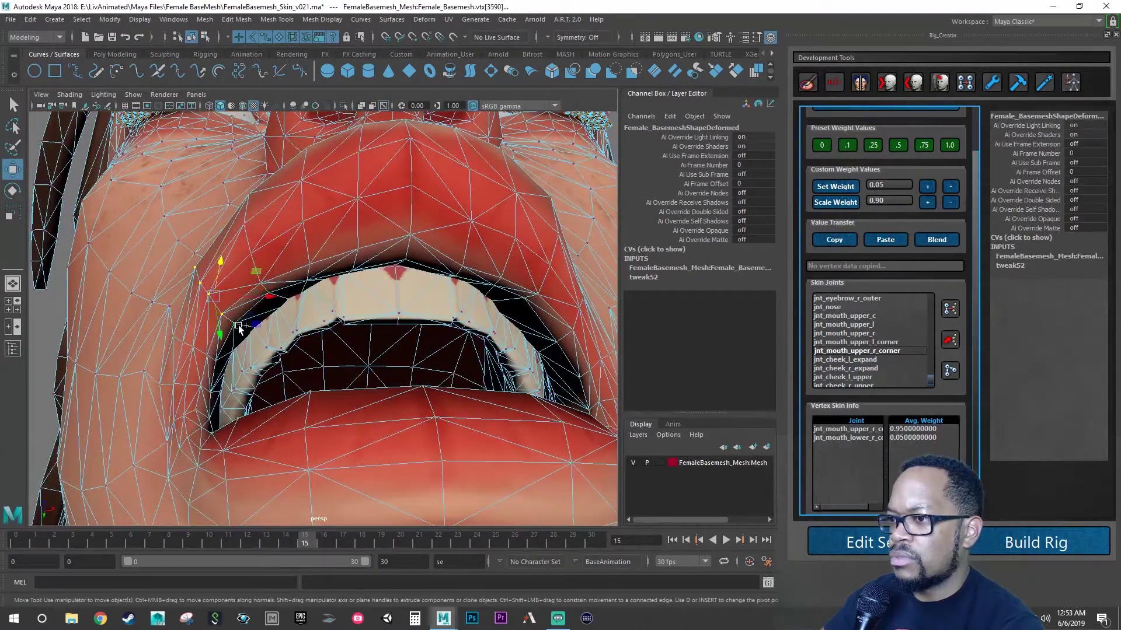
pyautogui.keyDown('alt'); pyautogui.moveTo(298, 360); pyautogui.dragTo(335, 380); pyautogui.keyUp('alt')
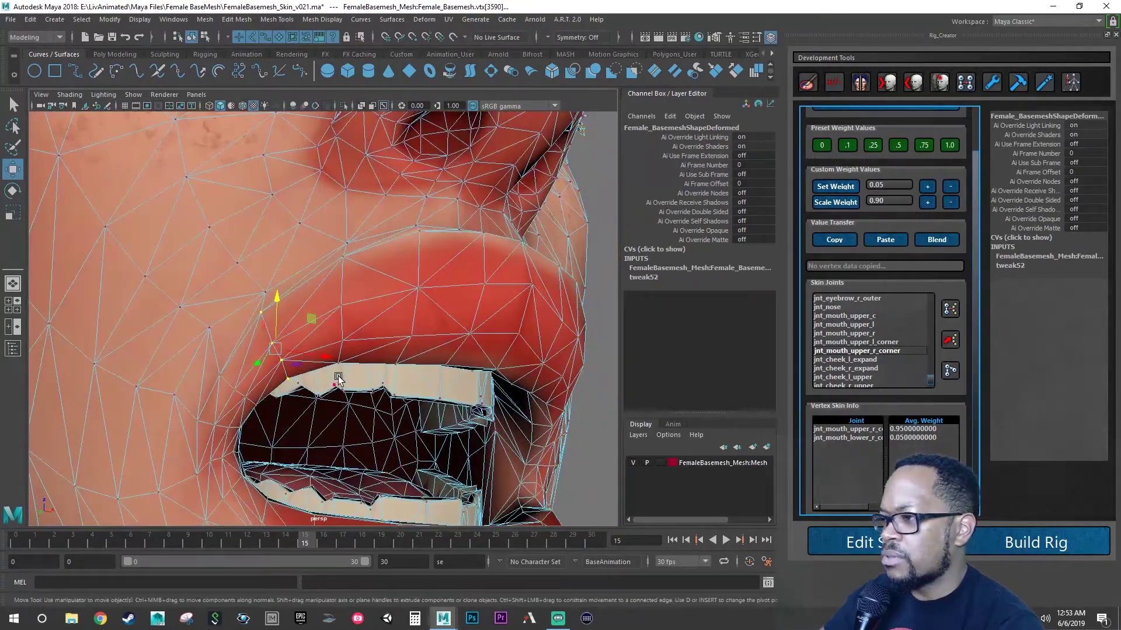
pyautogui.click(874, 342)
pyautogui.click(872, 335)
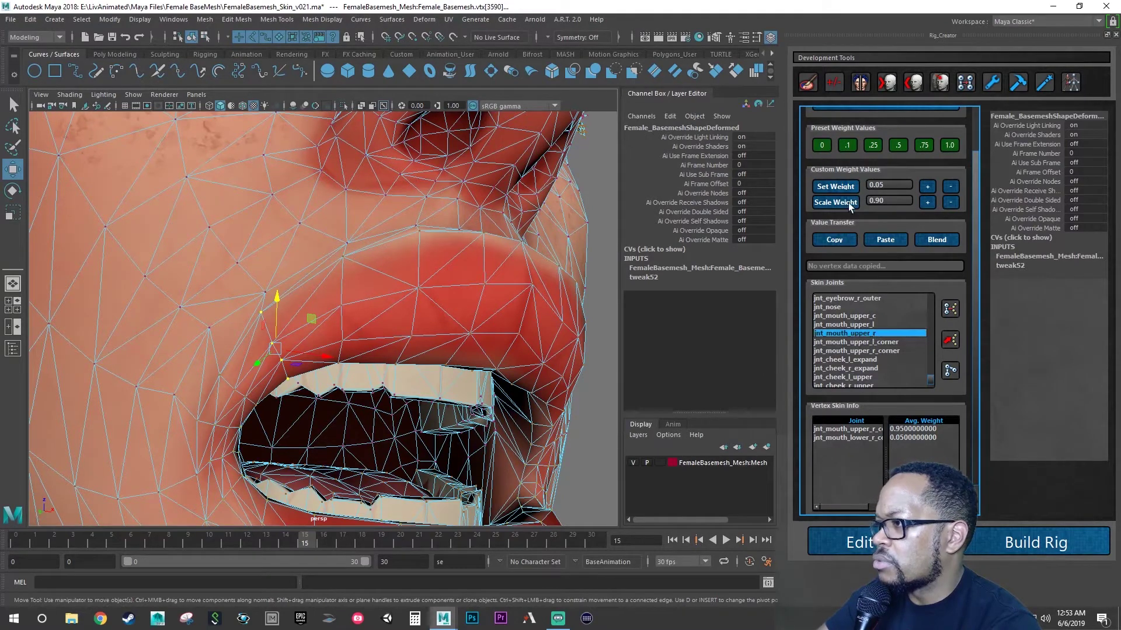
pyautogui.click(872, 146)
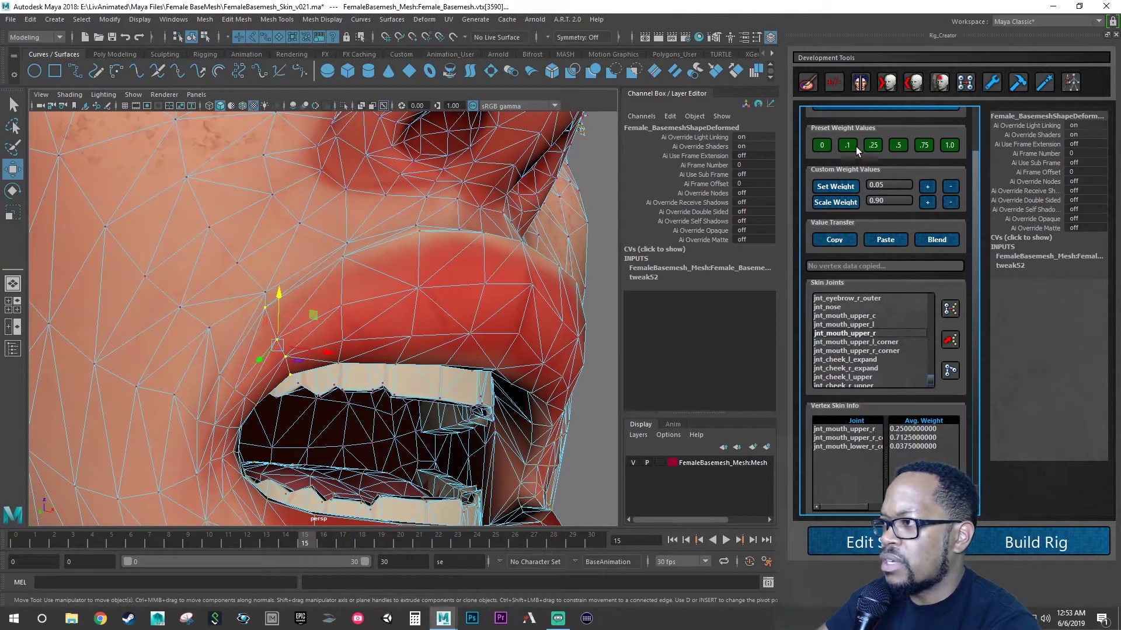
pyautogui.click(848, 147)
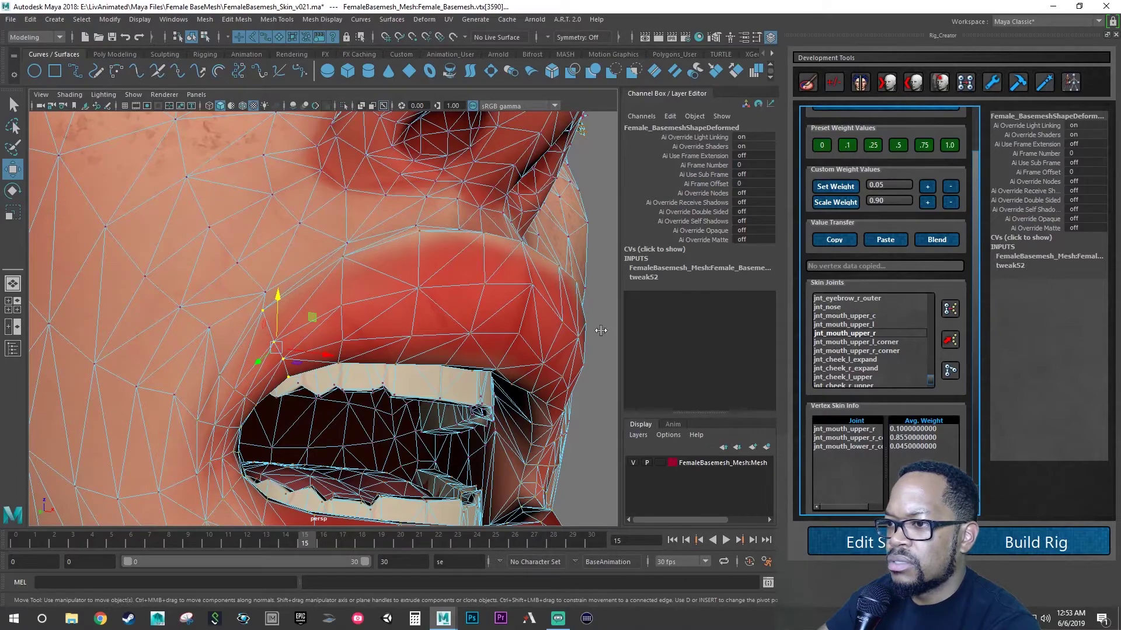
pyautogui.keyDown('alt'); pyautogui.moveTo(394, 356); pyautogui.dragTo(414, 289); pyautogui.keyUp('alt')
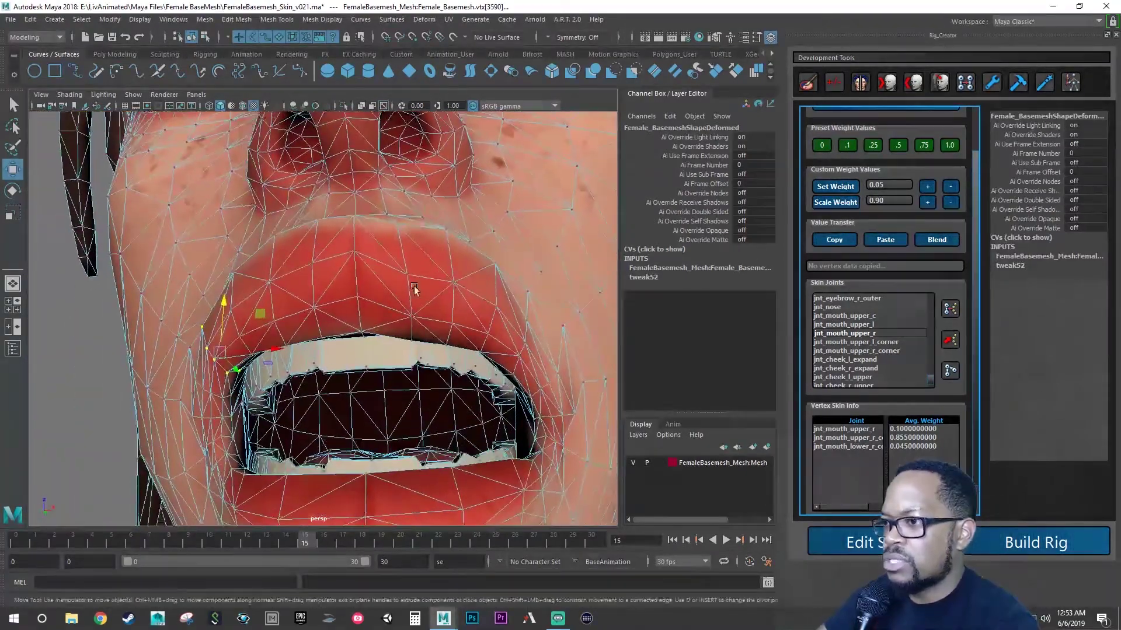
pyautogui.click(313, 266)
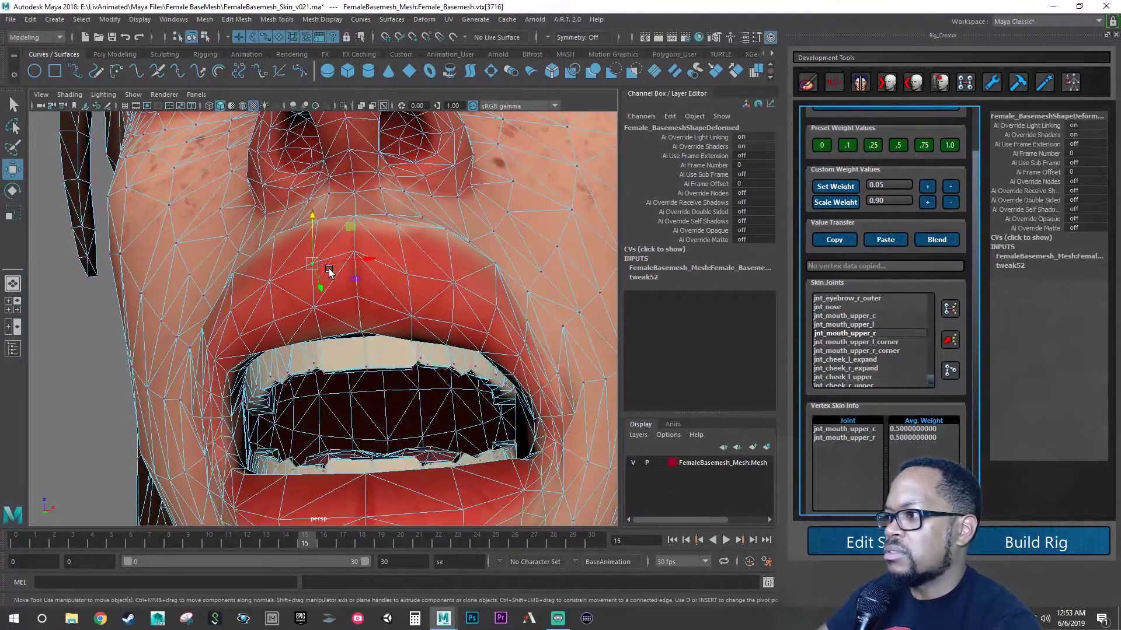
# Split the centre upper-lip vertex 0.5/0.5 between jnt_mouth_upper_c and jnt_mouth_upper_l
pyautogui.click(397, 225)
pyautogui.click(406, 272)
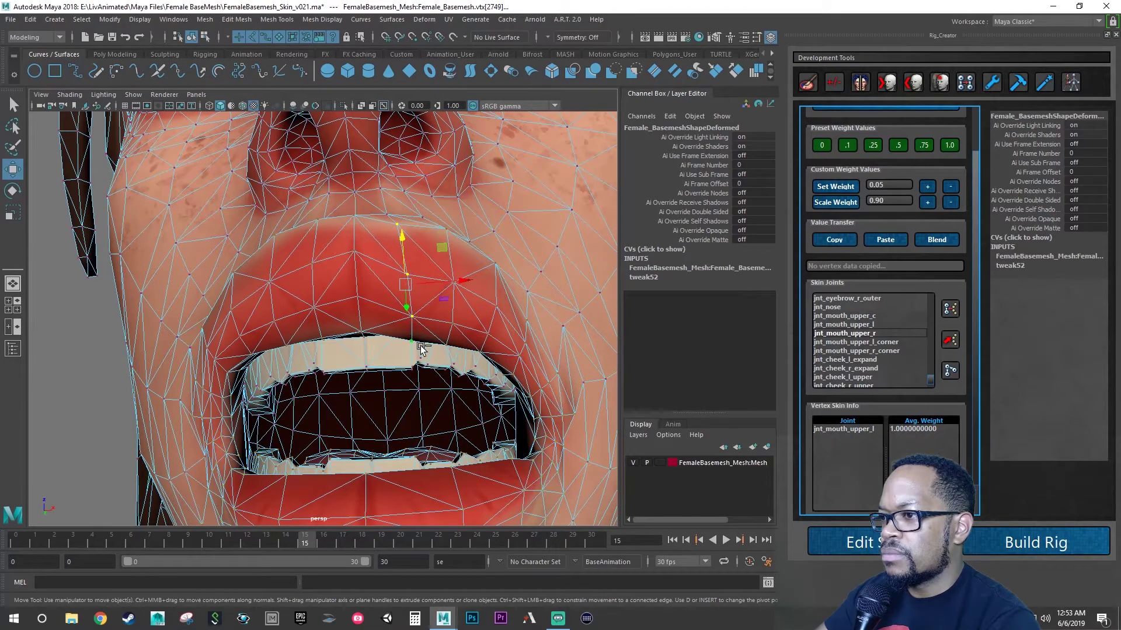
pyautogui.moveTo(414, 342)
pyautogui.keyDown('alt'); pyautogui.mouseDown()
pyautogui.moveTo(425, 267)
pyautogui.moveTo(446, 318)
pyautogui.moveTo(433, 334)
pyautogui.mouseUp(); pyautogui.keyUp('alt')
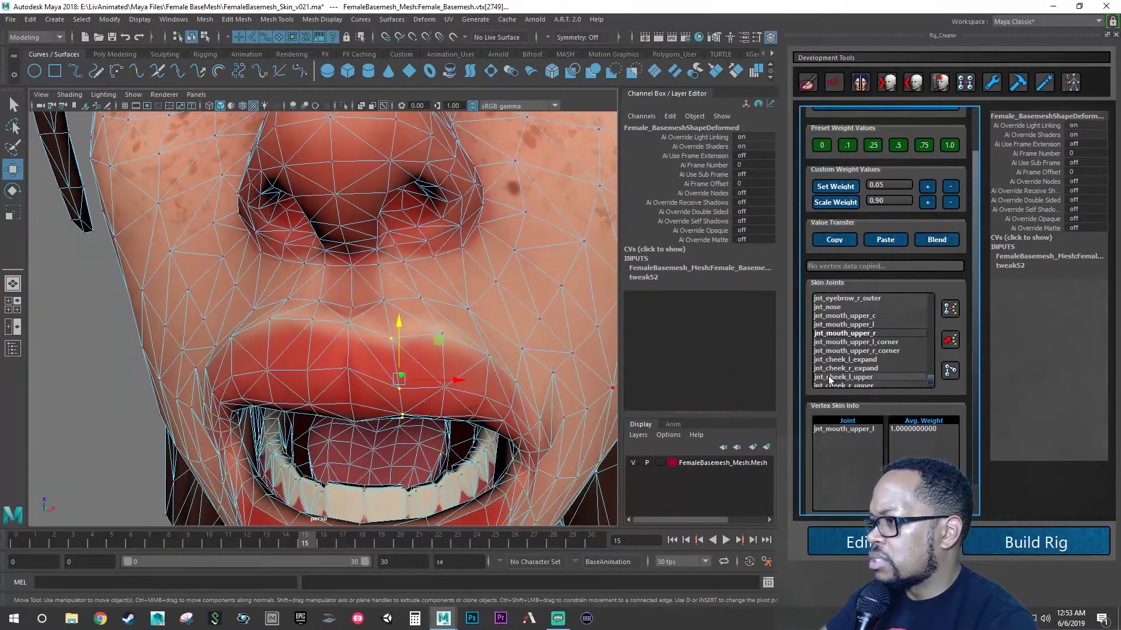
pyautogui.click(863, 318)
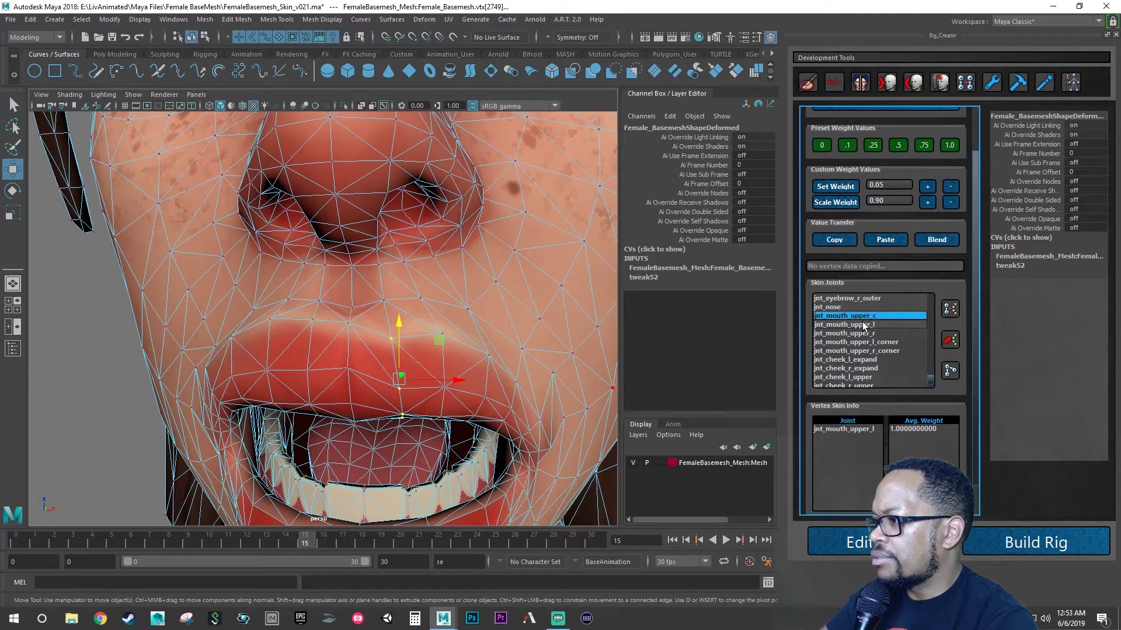
pyautogui.click(899, 146)
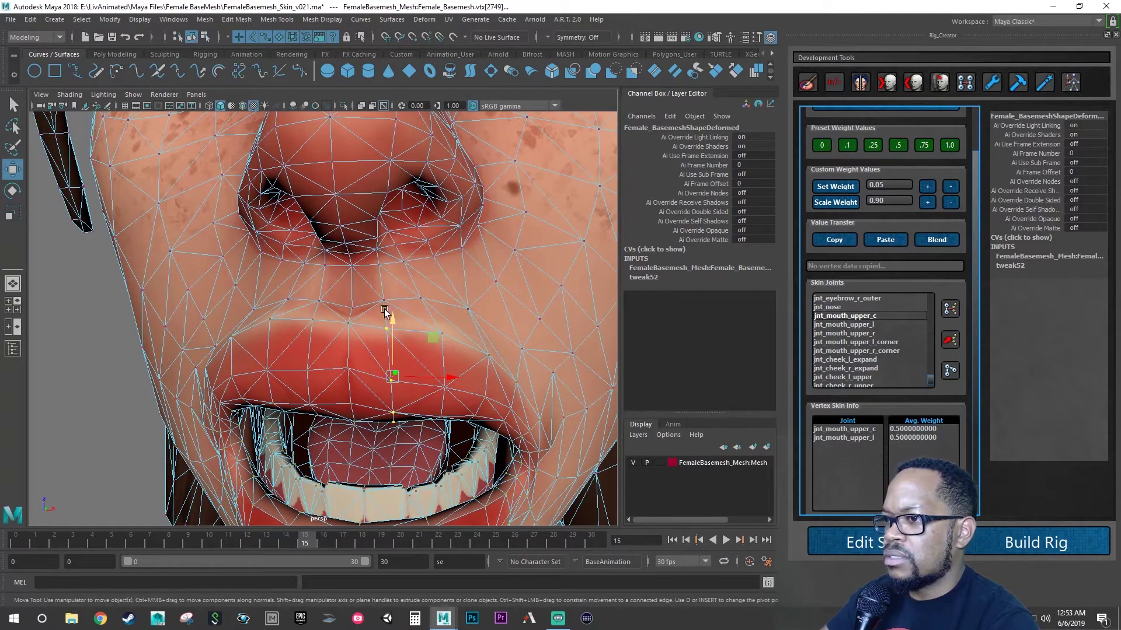
# Weight the adjacent upper-lip vertices 0.25 to jnt_mouth_upper_c and 0.75 to jnt_mouth_upper_l
pyautogui.keyDown('alt'); pyautogui.moveTo(335, 323); pyautogui.dragTo(309, 319); pyautogui.keyUp('alt')
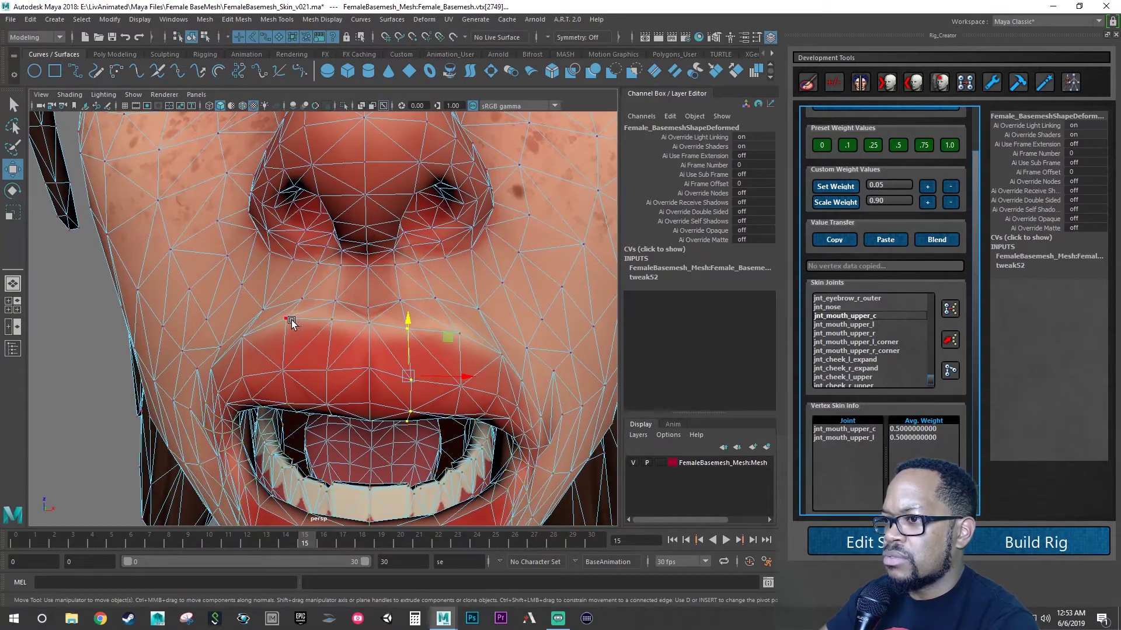
pyautogui.click(290, 321)
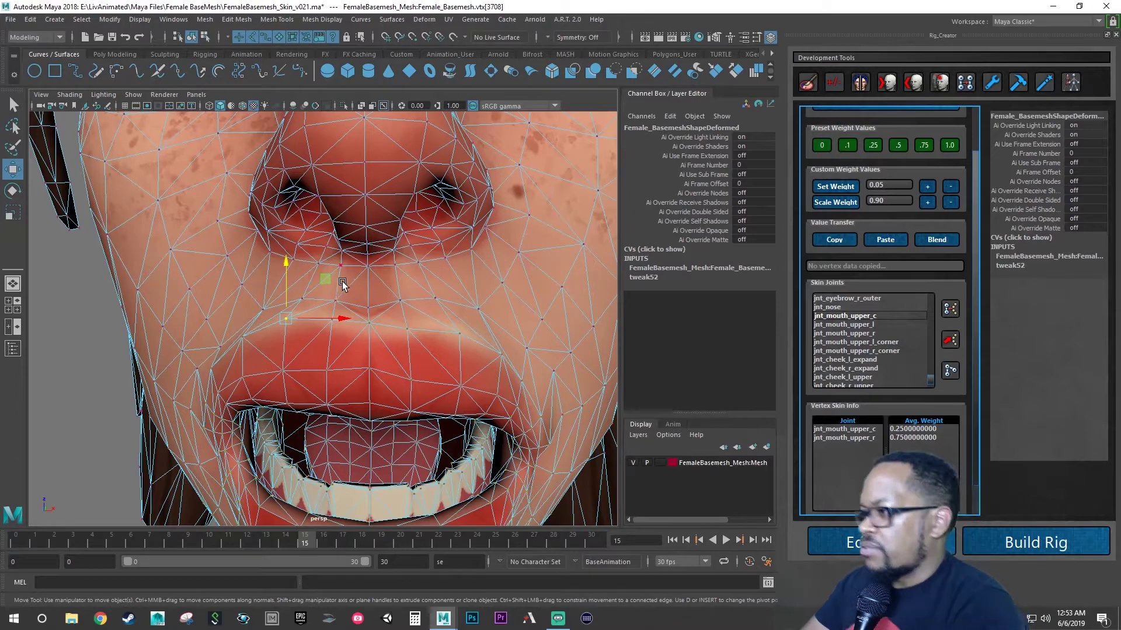
pyautogui.click(460, 334)
pyautogui.moveTo(471, 358)
pyautogui.keyDown('alt'); pyautogui.mouseDown()
pyautogui.moveTo(444, 313)
pyautogui.moveTo(467, 377)
pyautogui.moveTo(478, 341)
pyautogui.mouseUp(); pyautogui.keyUp('alt')
pyautogui.click(439, 318)
pyautogui.keyDown('shift'); pyautogui.click(434, 255); pyautogui.keyUp('shift')
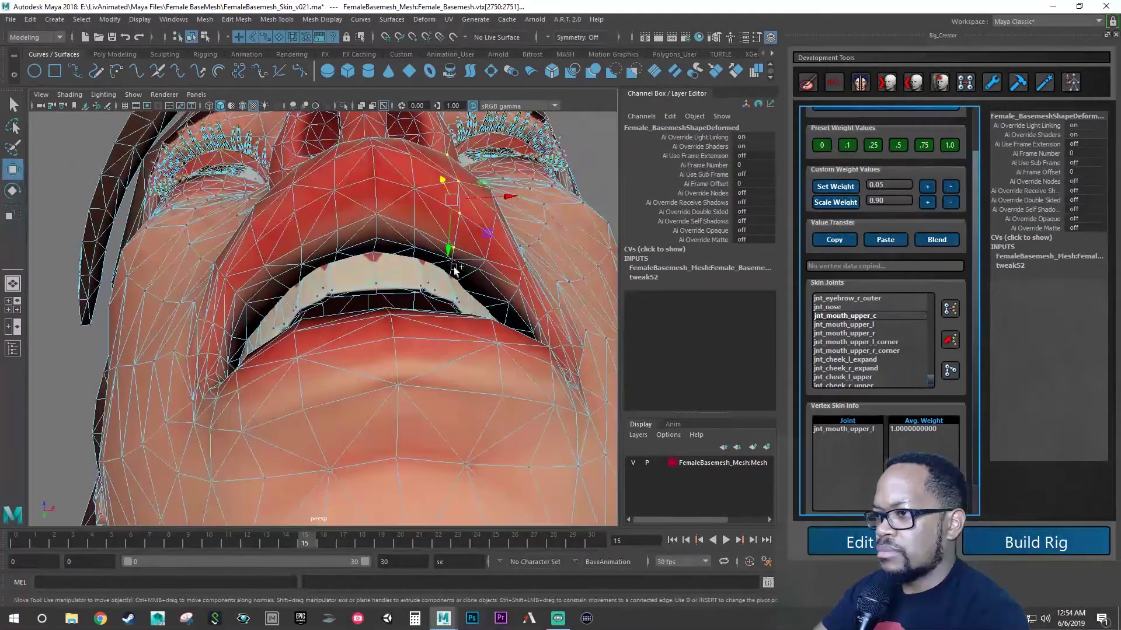
pyautogui.keyDown('alt'); pyautogui.moveTo(460, 270); pyautogui.dragTo(524, 357); pyautogui.keyUp('alt')
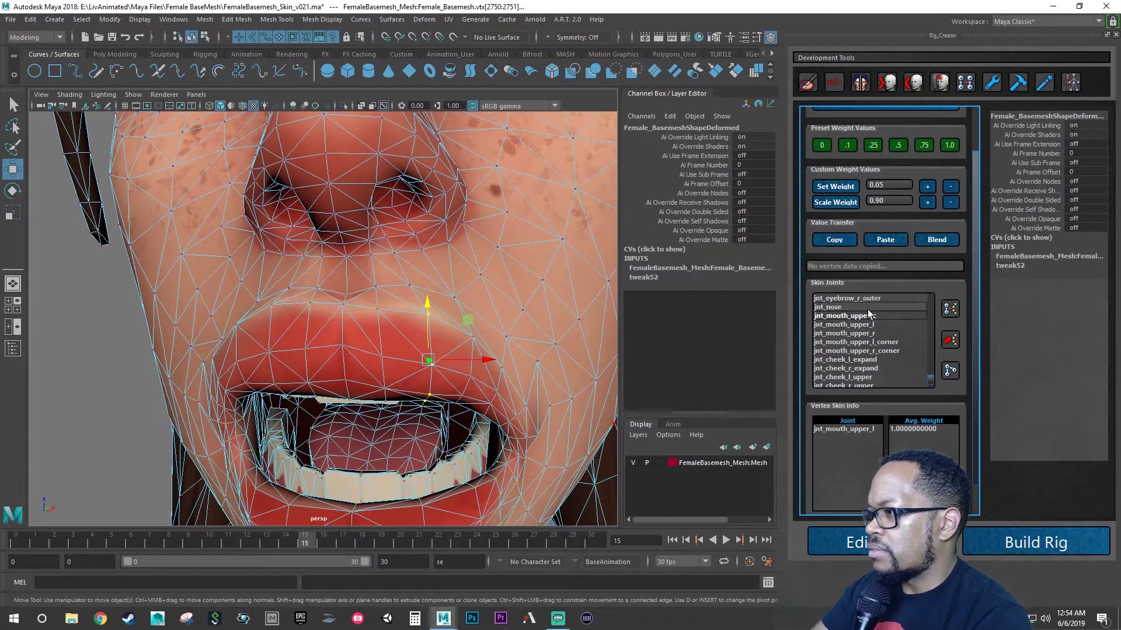
pyautogui.click(869, 145)
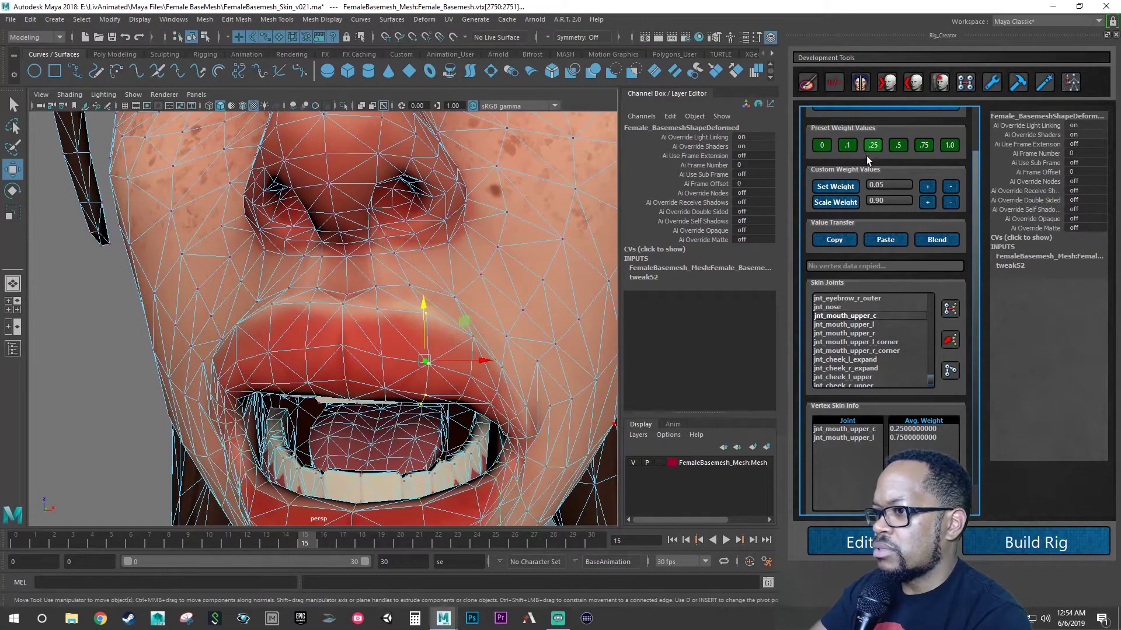
# Inspect the weights of further lip vertices from a frontal view
pyautogui.keyDown('alt'); pyautogui.moveTo(399, 377); pyautogui.dragTo(408, 380); pyautogui.keyUp('alt')
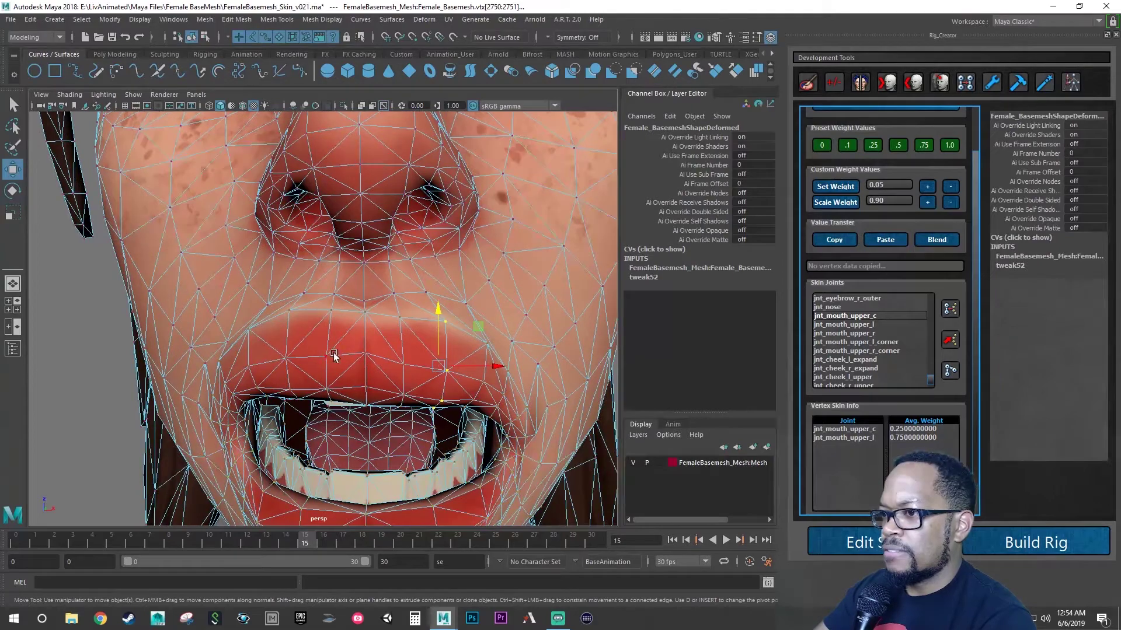
pyautogui.click(289, 358)
pyautogui.keyDown('alt'); pyautogui.moveTo(513, 405); pyautogui.dragTo(461, 382); pyautogui.keyUp('alt')
pyautogui.click(281, 349)
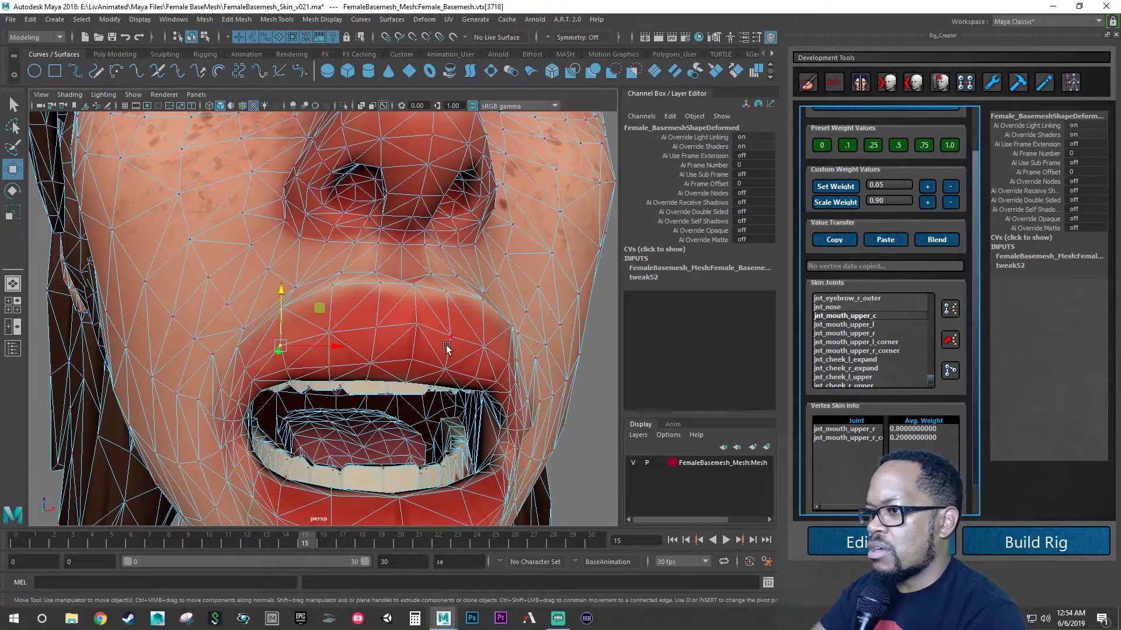
pyautogui.keyDown('alt'); pyautogui.moveTo(489, 390); pyautogui.dragTo(391, 368); pyautogui.keyUp('alt')
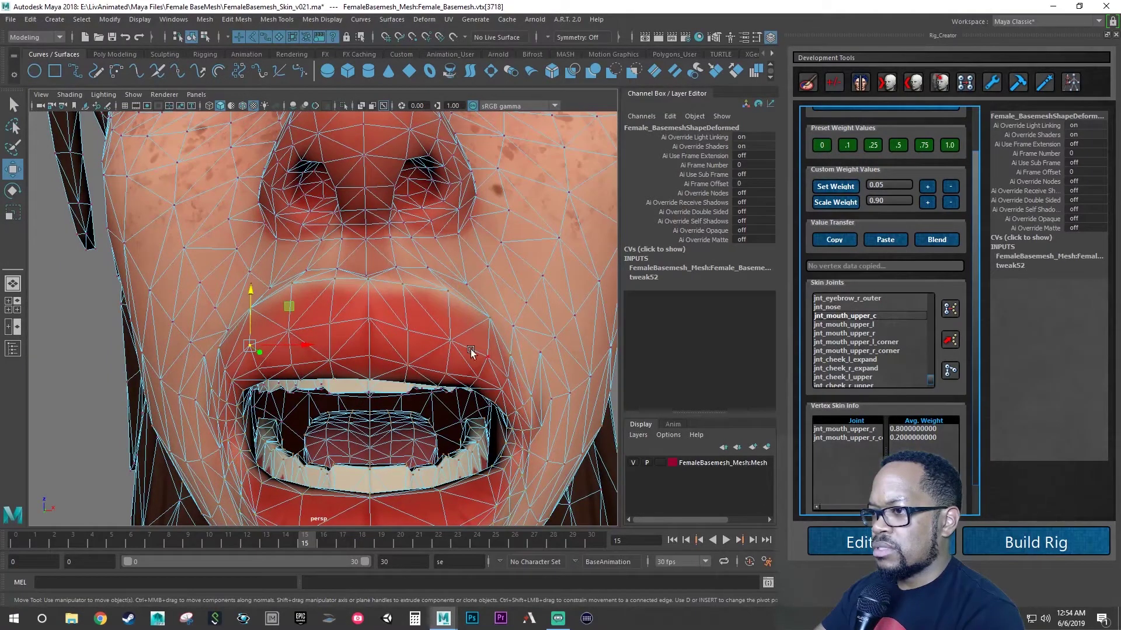
pyautogui.click(486, 355)
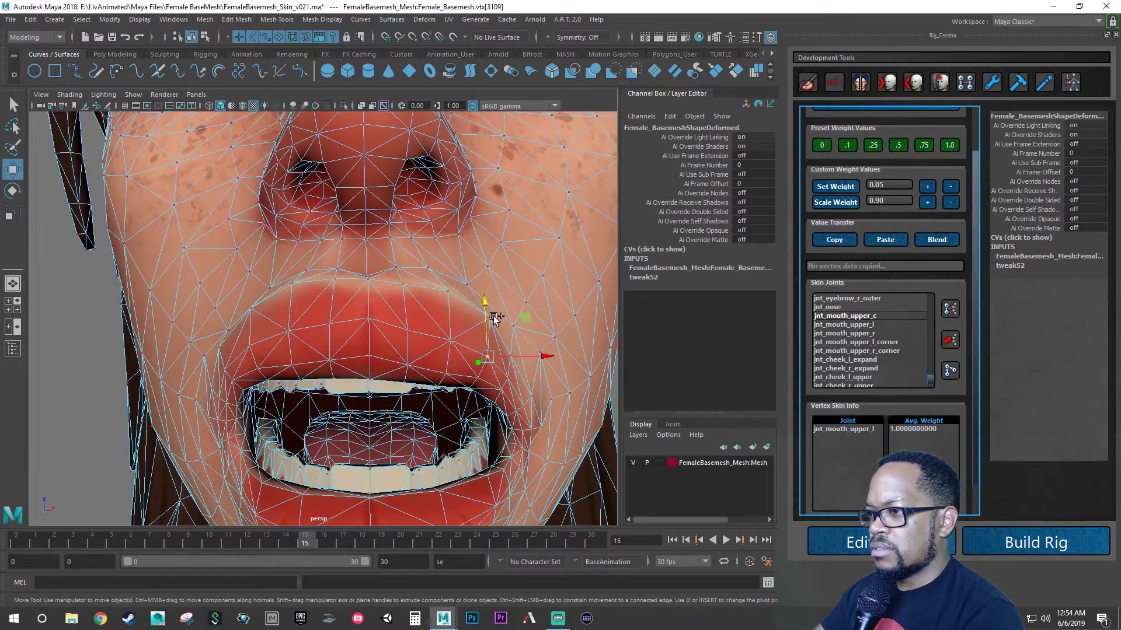
# Select the outer left upper-lip vertices and weight them 0.25 to jnt_mouth_upper_c
pyautogui.click(492, 316)
pyautogui.keyDown('alt'); pyautogui.moveTo(516, 383); pyautogui.dragTo(503, 339); pyautogui.keyUp('alt')
pyautogui.click(482, 341)
pyautogui.keyDown('shift'); pyautogui.click(476, 357); pyautogui.keyUp('shift')
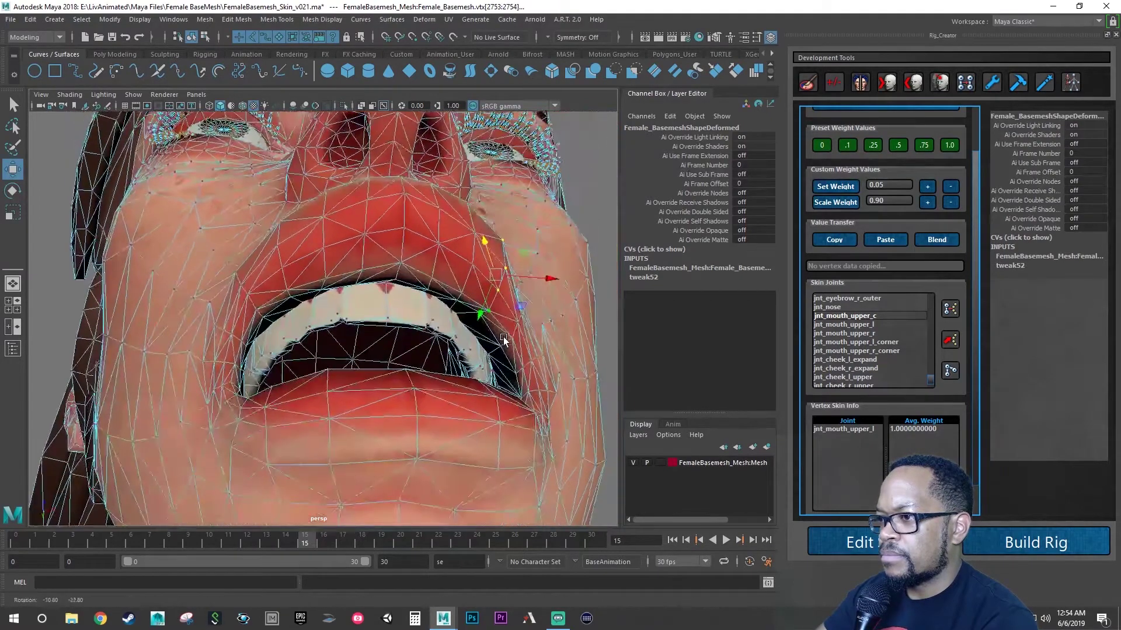
pyautogui.keyDown('alt'); pyautogui.moveTo(503, 340); pyautogui.dragTo(565, 314, button='right'); pyautogui.keyUp('alt')
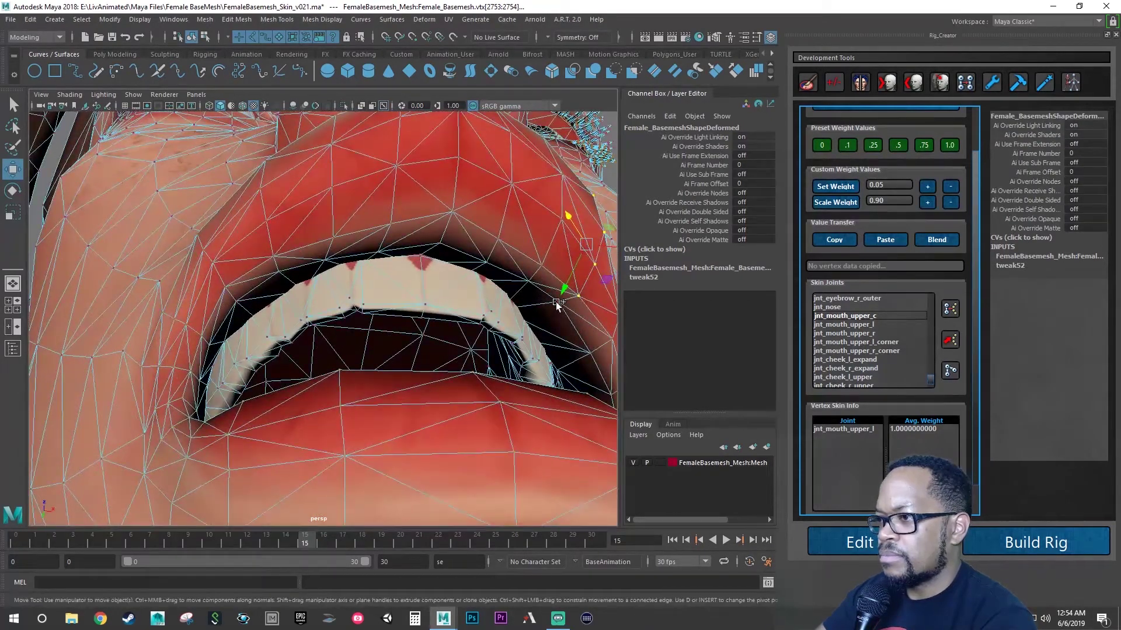
pyautogui.keyDown('alt'); pyautogui.moveTo(556, 302); pyautogui.dragTo(450, 360); pyautogui.keyUp('alt')
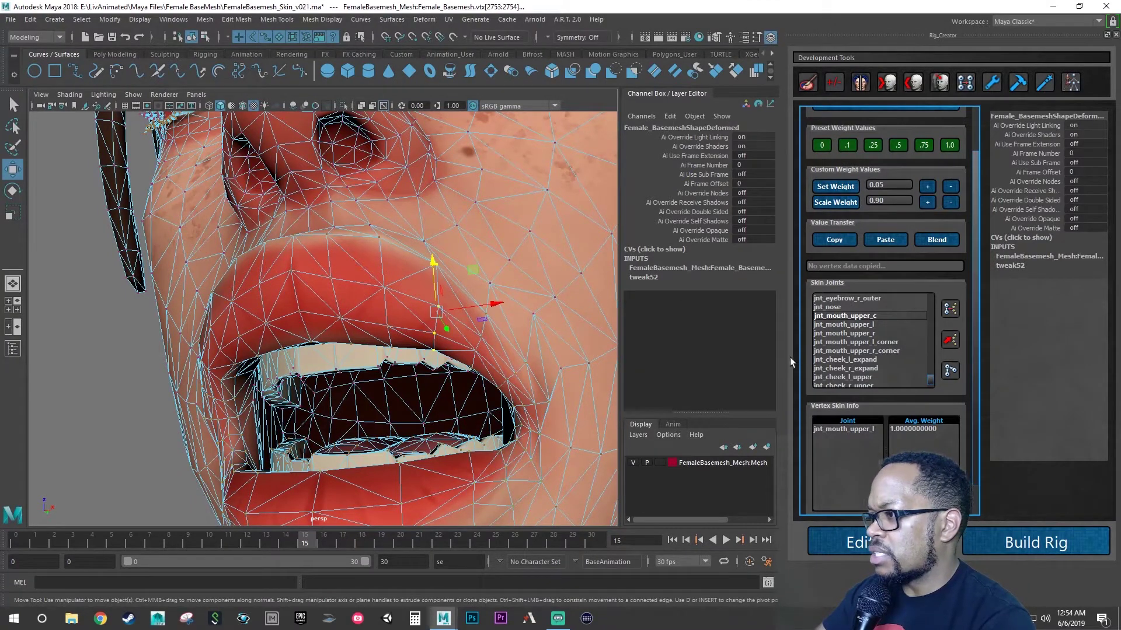
pyautogui.click(868, 149)
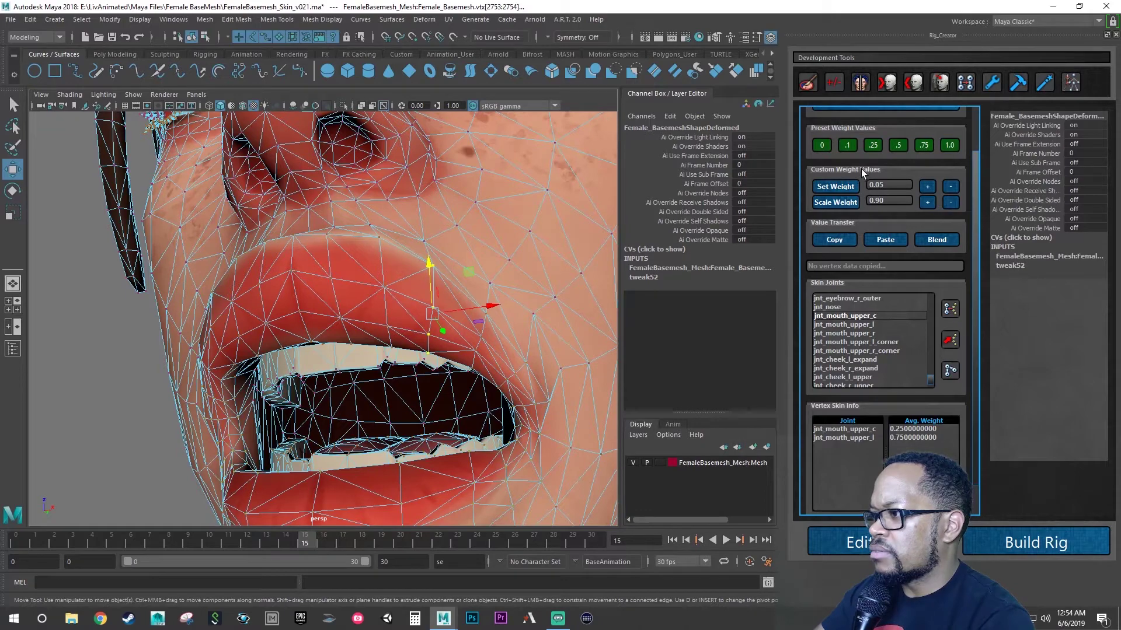
# Move the 0.25 share from jnt_mouth_upper_c to jnt_mouth_upper_l_corner and save the scene
pyautogui.keyDown('alt'); pyautogui.moveTo(403, 316); pyautogui.dragTo(429, 313); pyautogui.keyUp('alt')
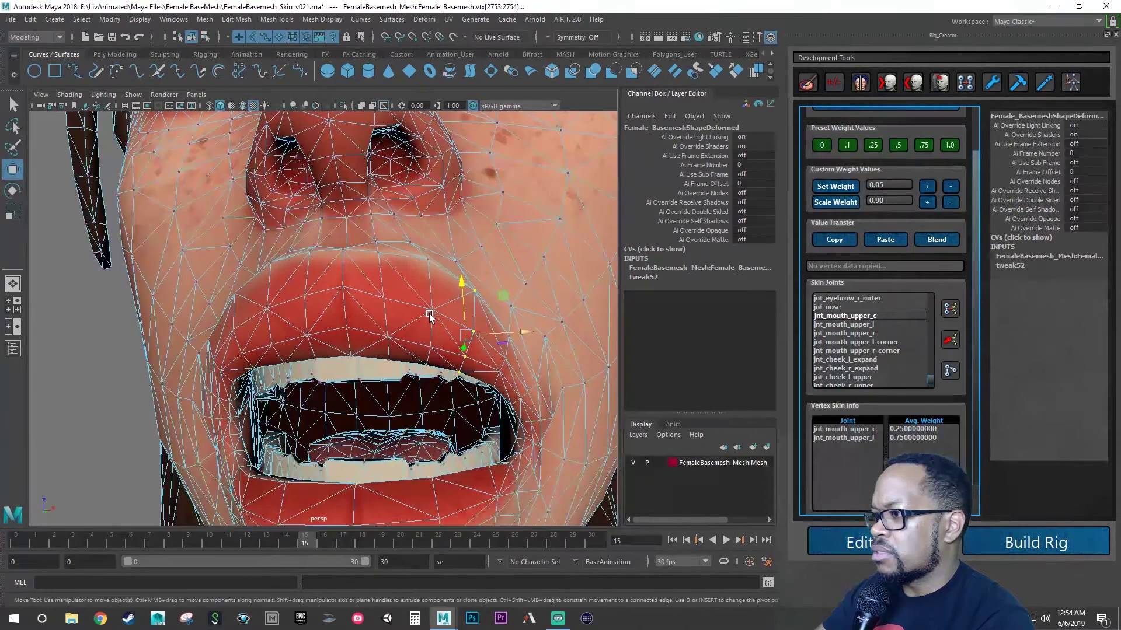
pyautogui.click(820, 146)
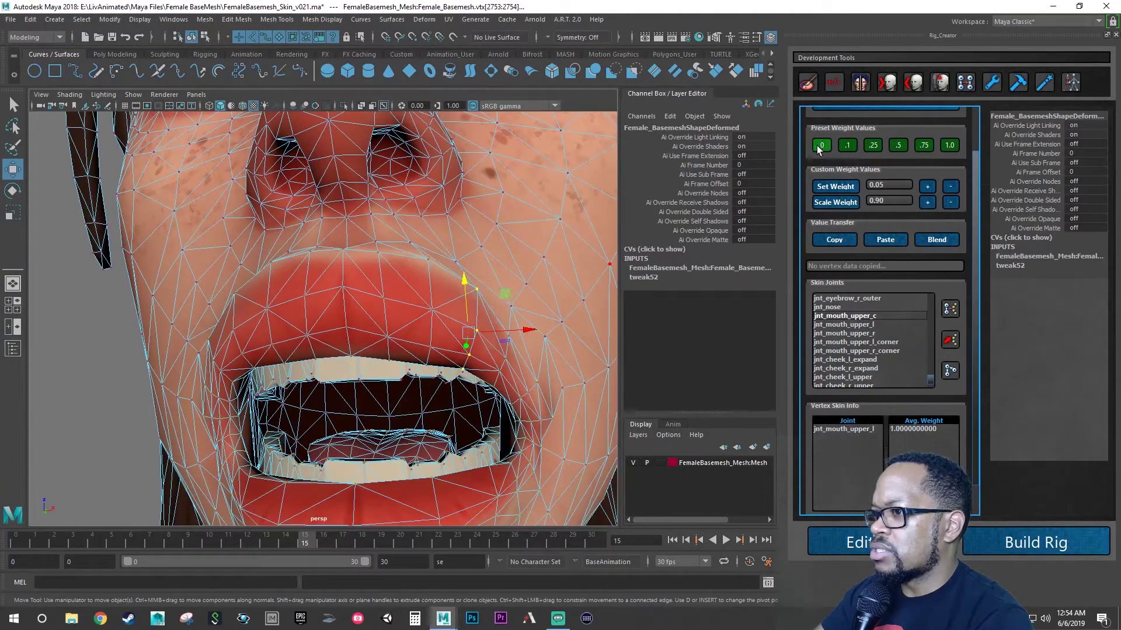
pyautogui.click(888, 343)
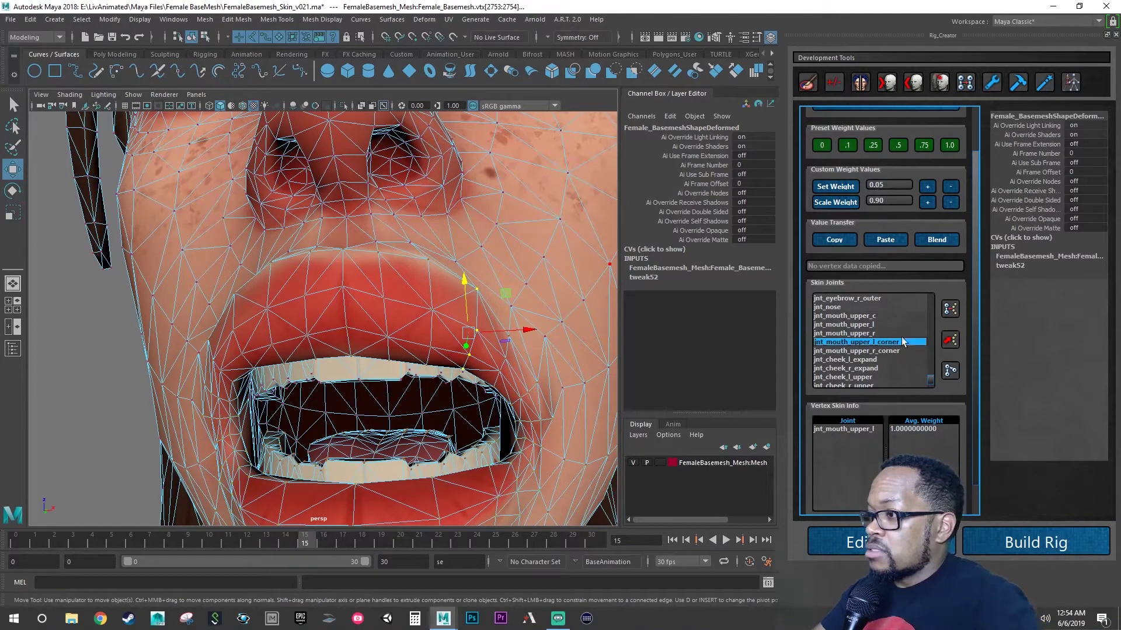
pyautogui.click(872, 145)
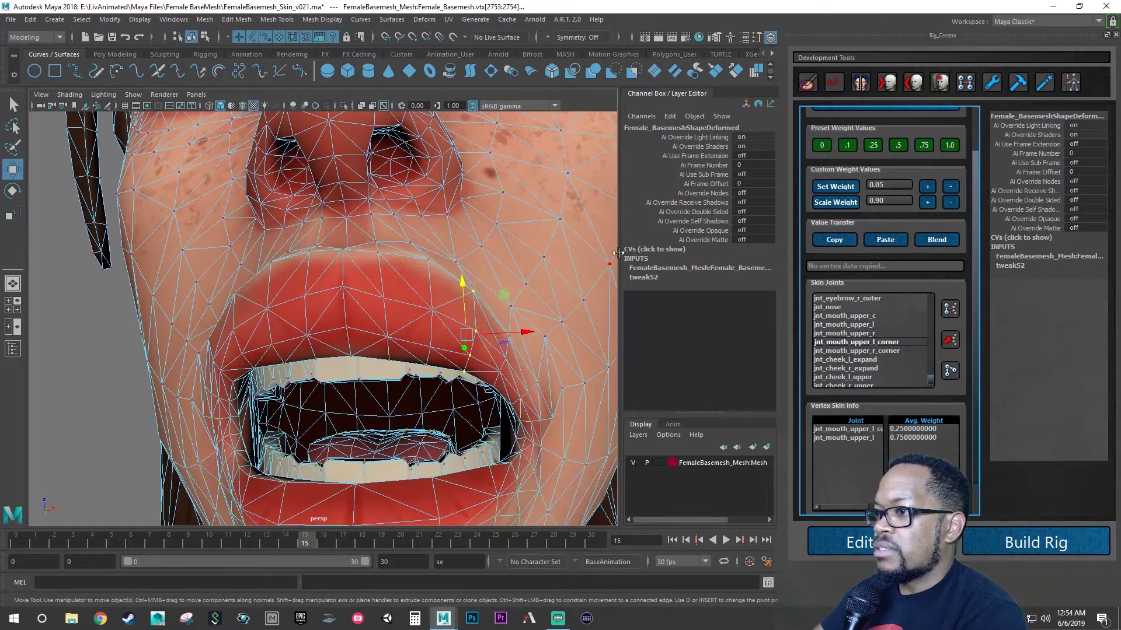
pyautogui.keyDown('alt'); pyautogui.moveTo(577, 286); pyautogui.dragTo(545, 320); pyautogui.keyUp('alt')
pyautogui.hotkey('ctrl', 's')
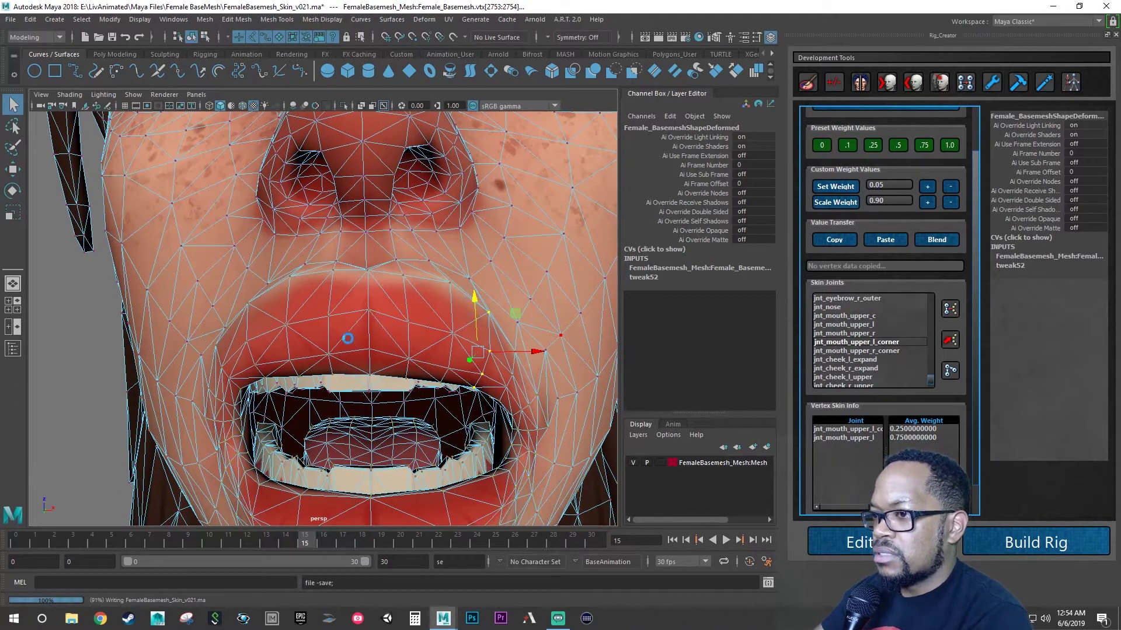
pyautogui.click(246, 343)
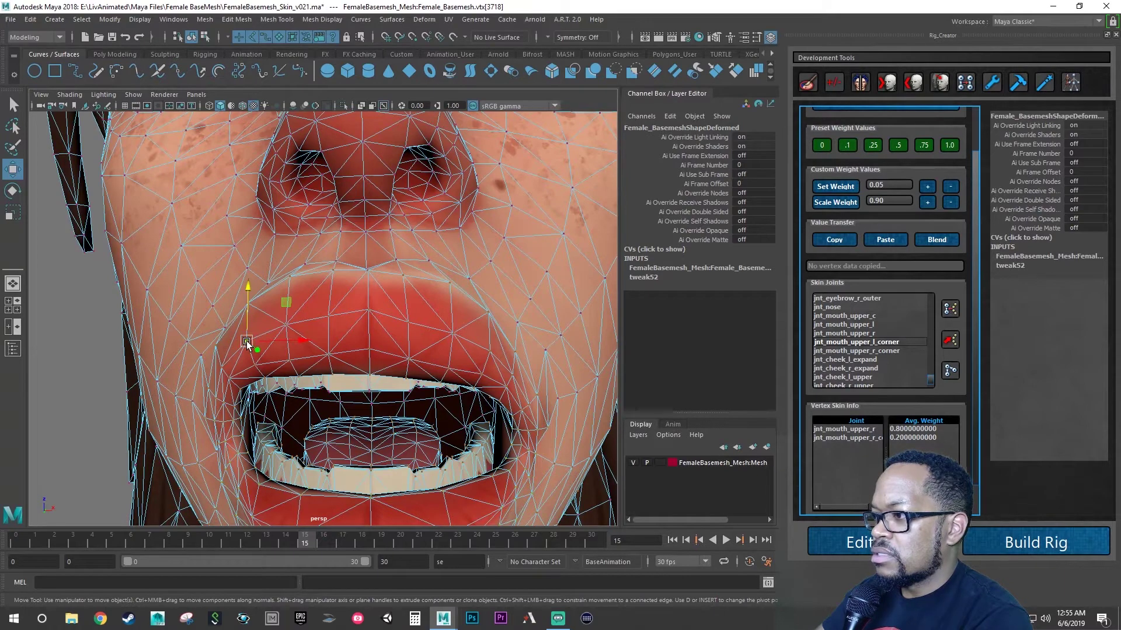
pyautogui.keyDown('alt'); pyautogui.moveTo(292, 337); pyautogui.dragTo(297, 349); pyautogui.keyUp('alt')
# Select the two left mouth-corner vertices on the upper lip
pyautogui.click(267, 384)
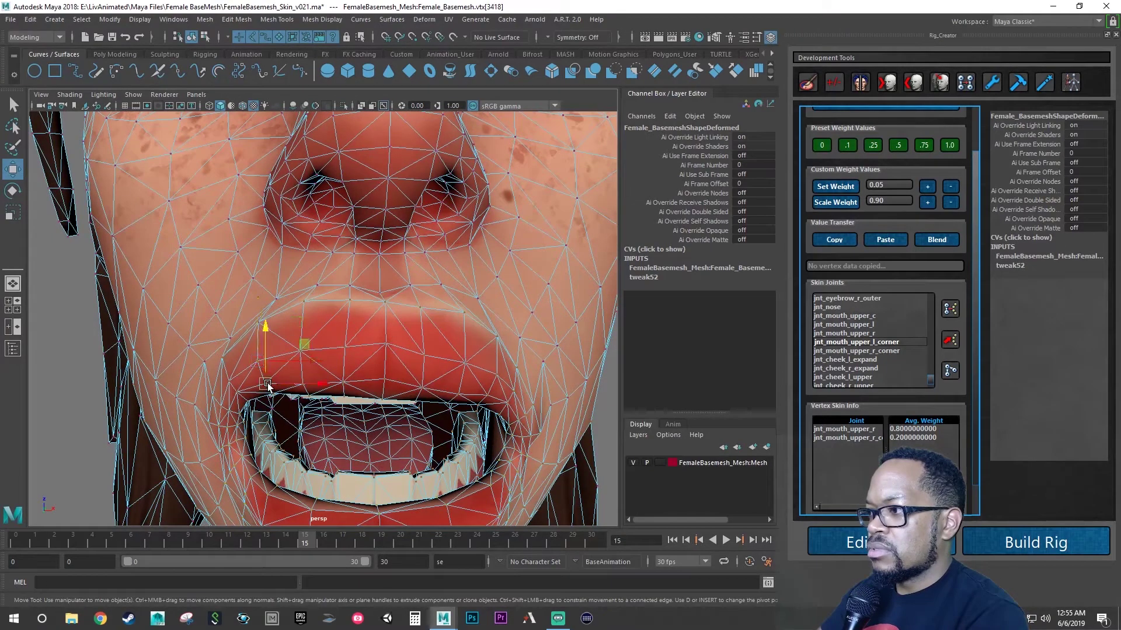
pyautogui.keyDown('alt'); pyautogui.moveTo(392, 380); pyautogui.dragTo(387, 374); pyautogui.keyUp('alt')
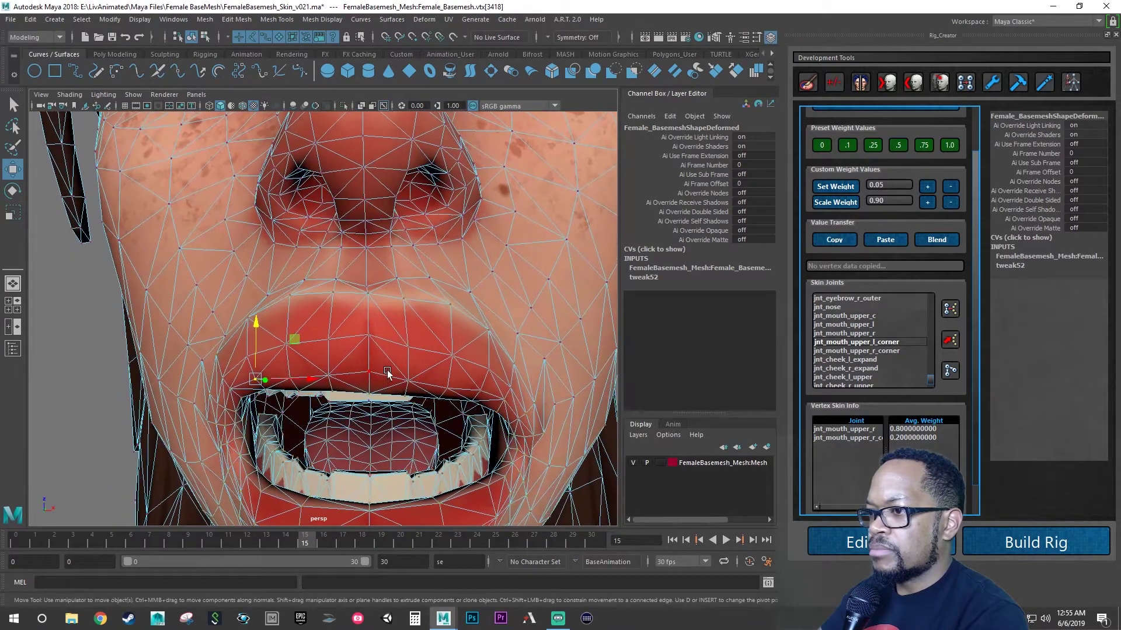
pyautogui.click(490, 367)
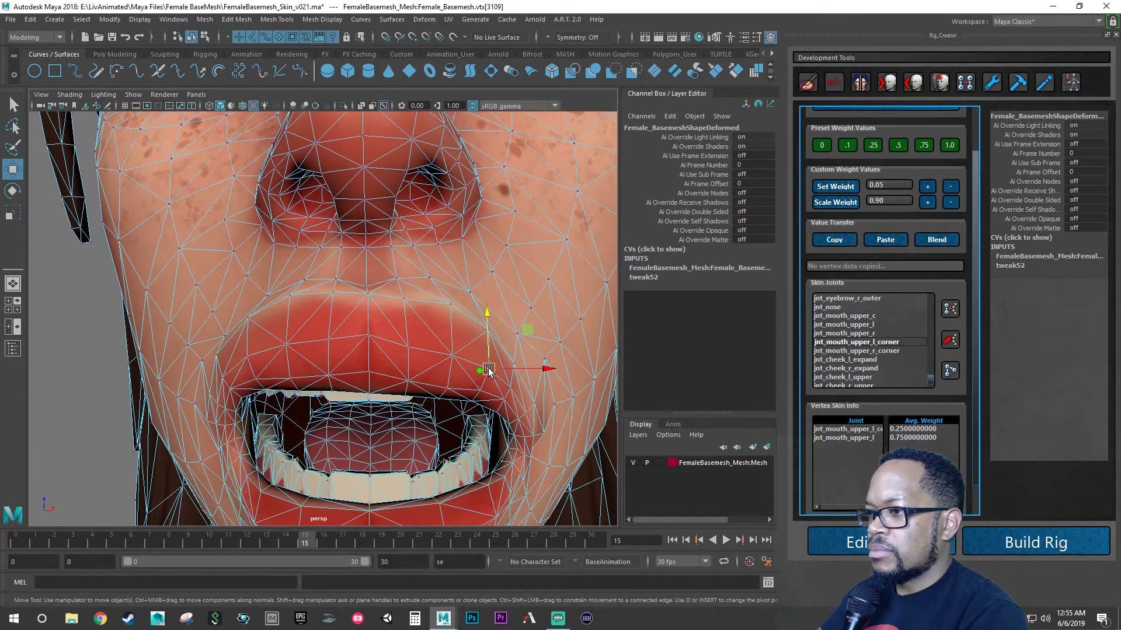
pyautogui.keyDown('alt'); pyautogui.moveTo(493, 369); pyautogui.dragTo(475, 280); pyautogui.keyUp('alt')
pyautogui.click(497, 272)
pyautogui.keyDown('alt'); pyautogui.moveTo(520, 362); pyautogui.dragTo(512, 257); pyautogui.keyUp('alt')
pyautogui.keyDown('shift'); pyautogui.doubleClick(508, 291); pyautogui.keyUp('shift')
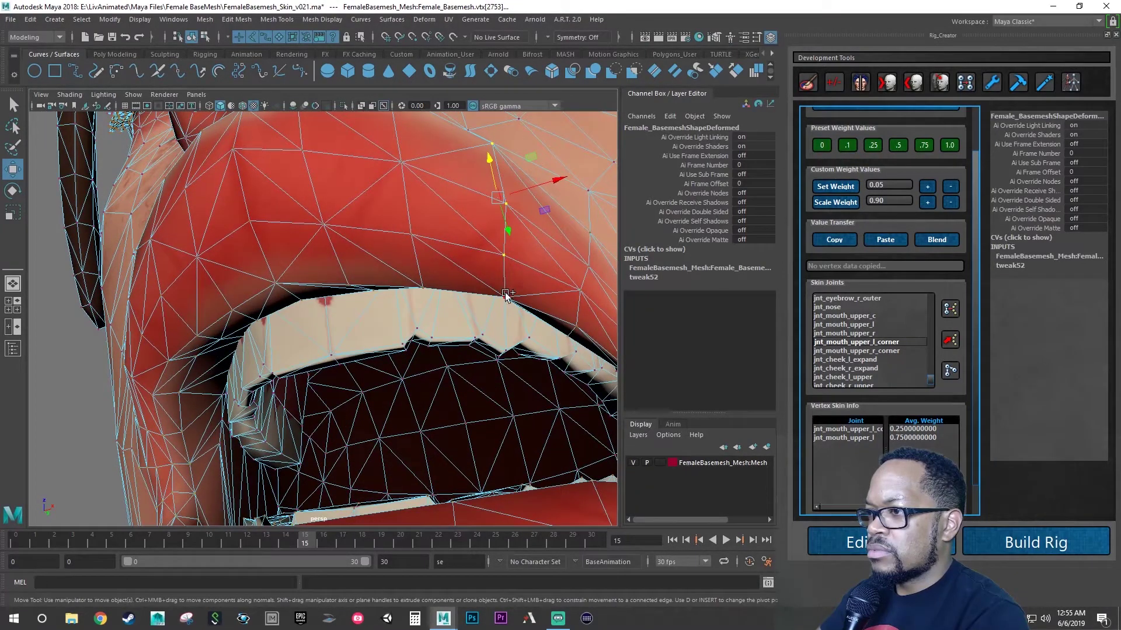
pyautogui.keyDown('shift'); pyautogui.click(507, 296); pyautogui.keyUp('shift')
pyautogui.keyDown('alt'); pyautogui.moveTo(507, 297); pyautogui.dragTo(529, 278); pyautogui.keyUp('alt')
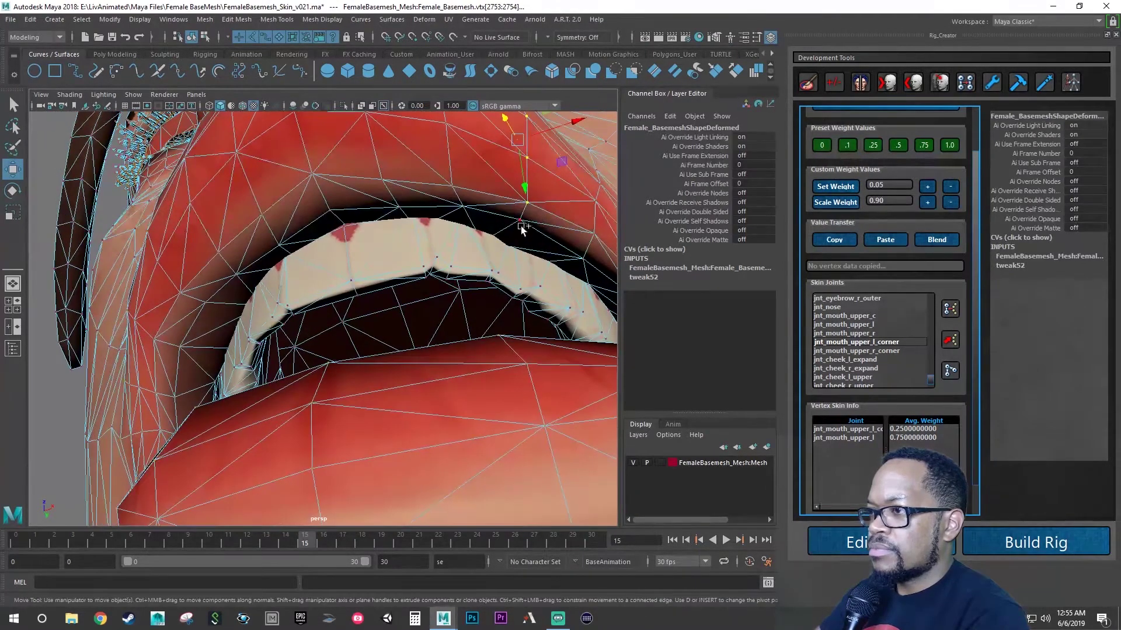
pyautogui.keyDown('alt'); pyautogui.moveTo(520, 221); pyautogui.dragTo(446, 286); pyautogui.keyUp('alt')
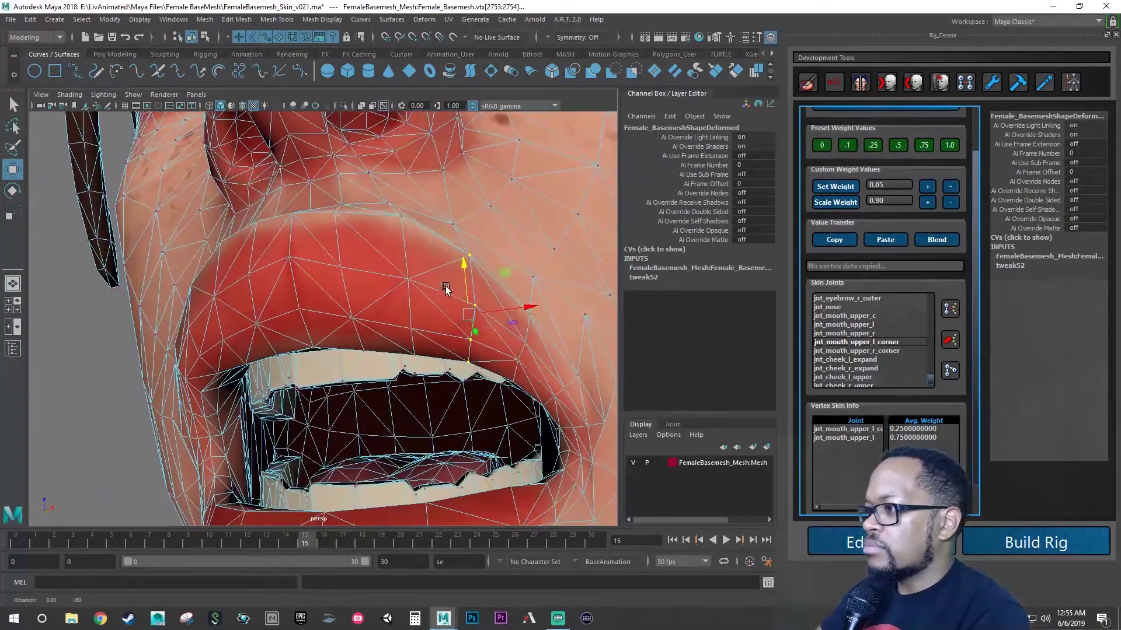
# Lower jnt_mouth_upper_l_corner to 0.20, leaving jnt_mouth_upper_l at 0.80
pyautogui.click(950, 186)
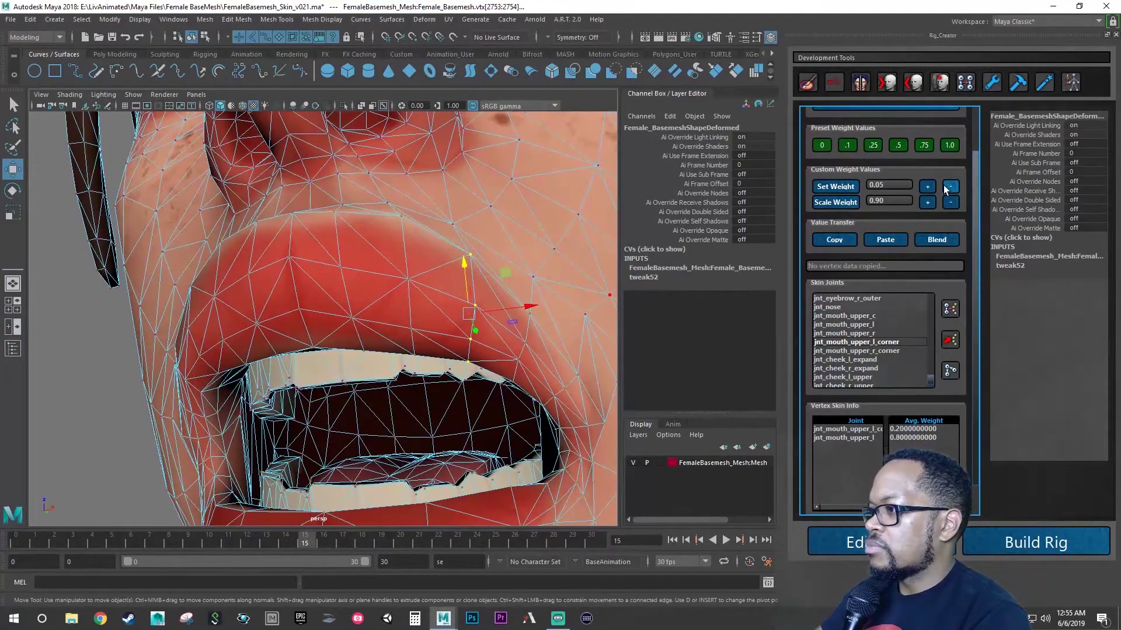
pyautogui.keyDown('alt'); pyautogui.moveTo(523, 352); pyautogui.dragTo(524, 356); pyautogui.keyUp('alt')
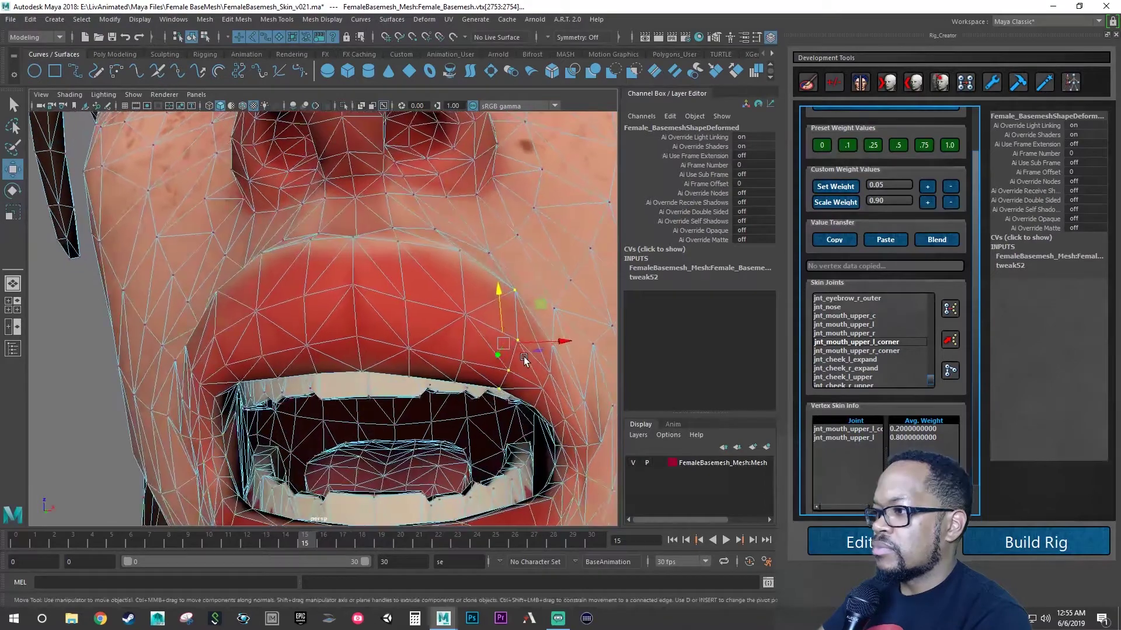
pyautogui.keyDown('alt'); pyautogui.moveTo(325, 375); pyautogui.dragTo(344, 370); pyautogui.keyUp('alt')
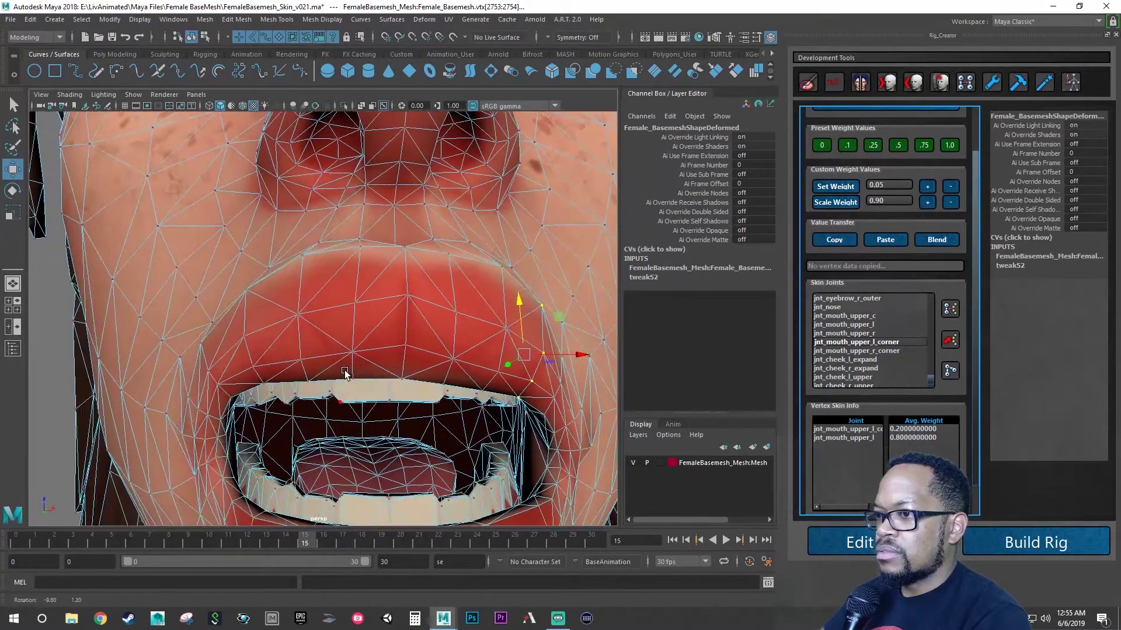
pyautogui.click(243, 340)
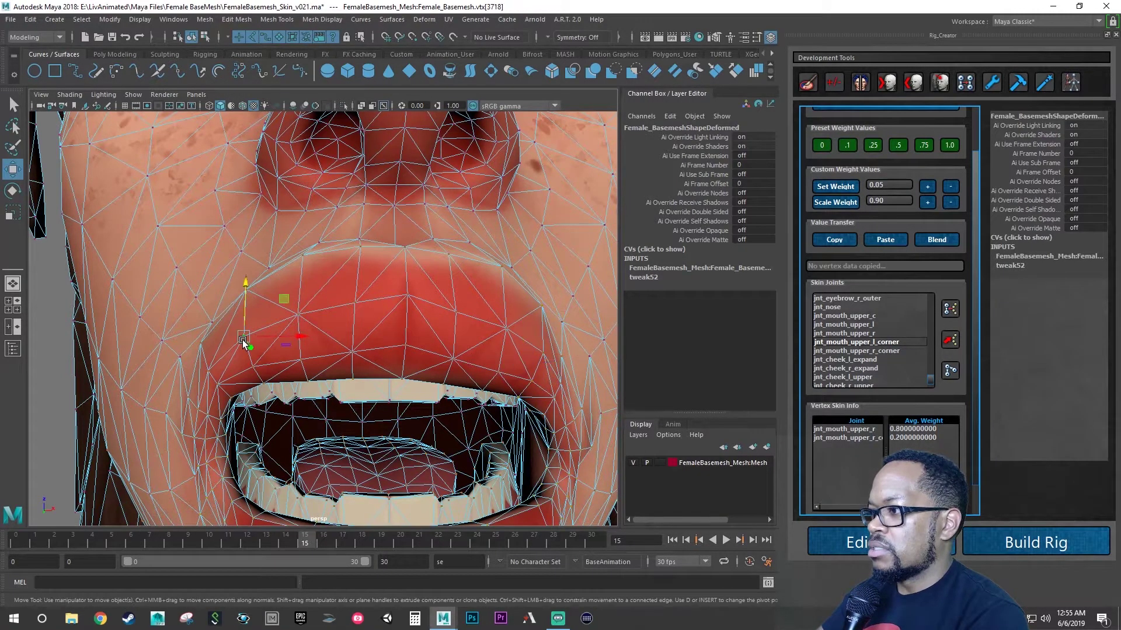
pyautogui.click(543, 353)
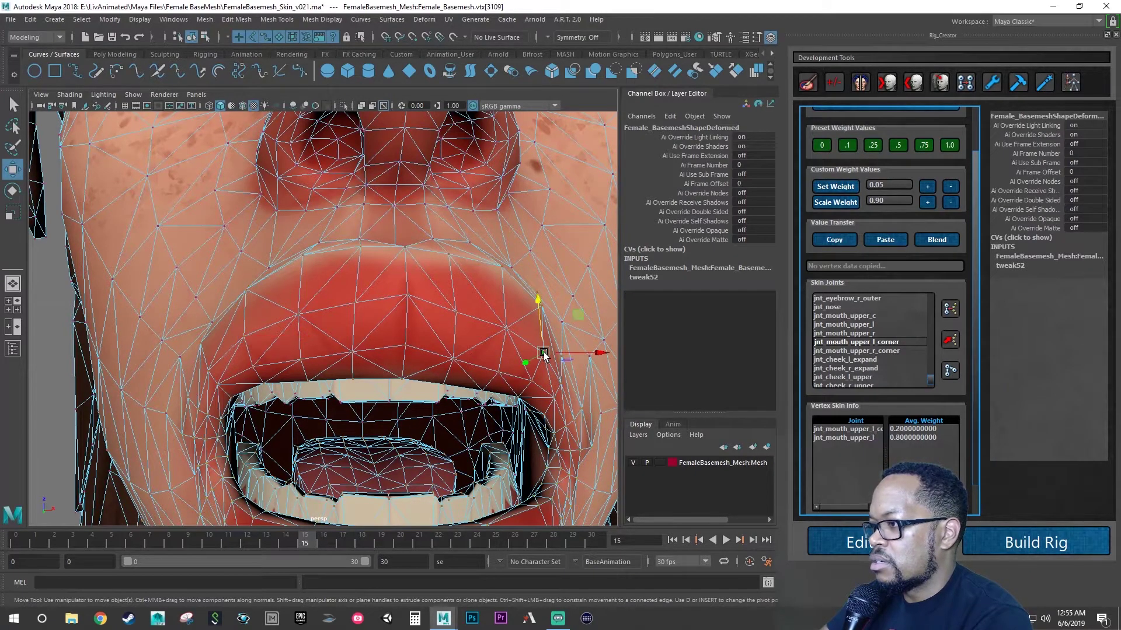
pyautogui.click(245, 337)
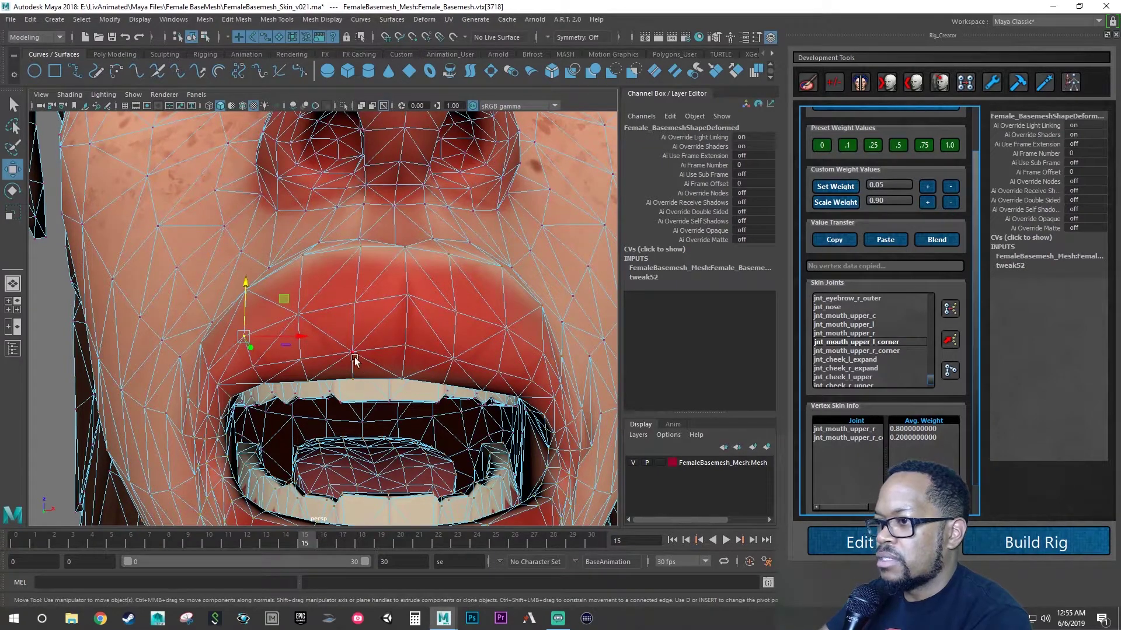
pyautogui.click(541, 351)
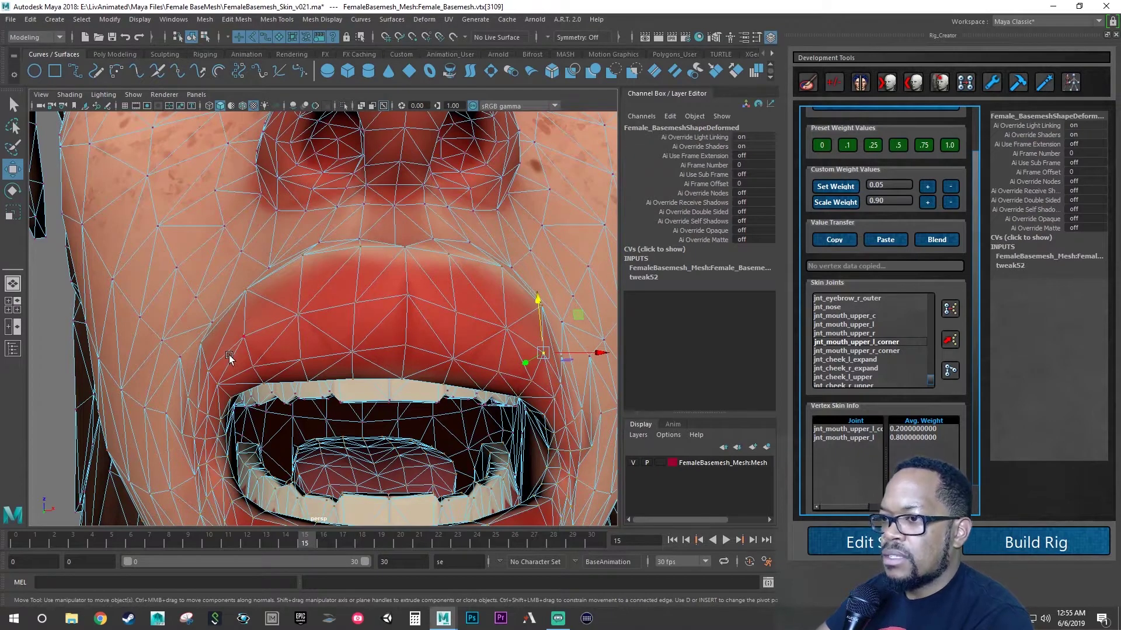
pyautogui.click(208, 371)
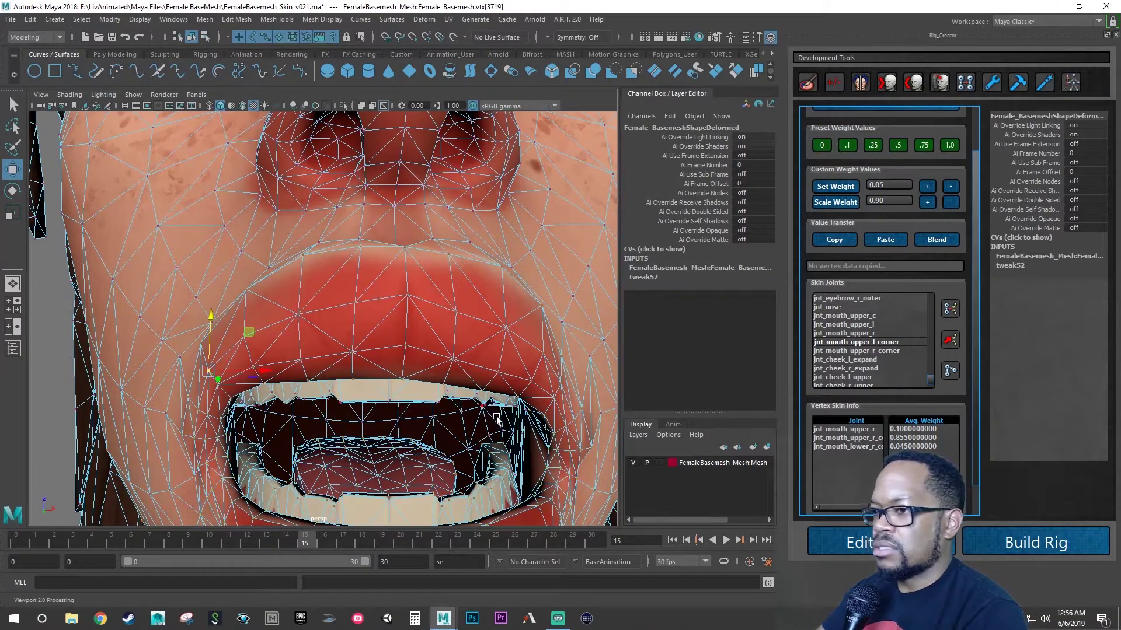
pyautogui.keyDown('alt'); pyautogui.moveTo(497, 410); pyautogui.dragTo(519, 389); pyautogui.keyUp('alt')
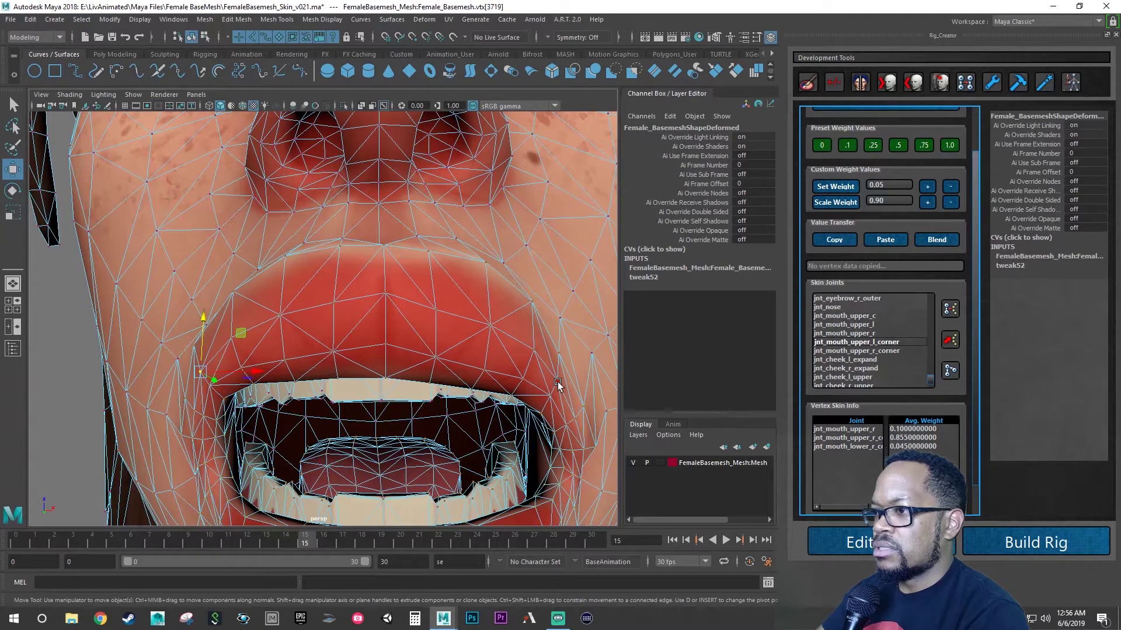
pyautogui.click(558, 383)
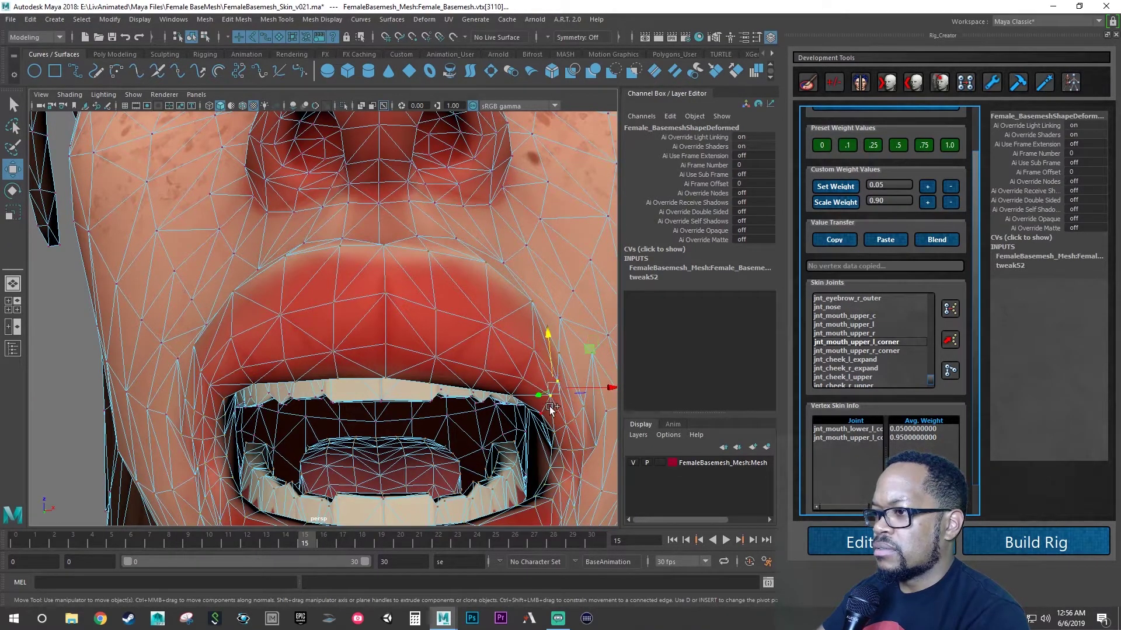
pyautogui.keyDown('alt'); pyautogui.moveTo(549, 411); pyautogui.dragTo(567, 403); pyautogui.keyUp('alt')
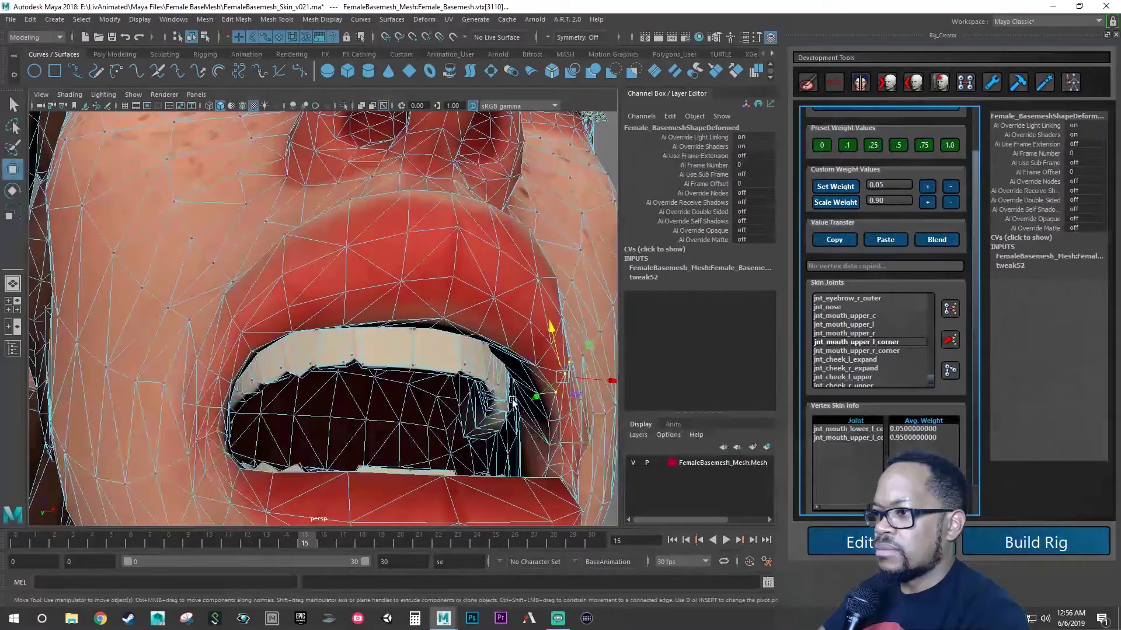
pyautogui.scroll(3, 592, 401)
pyautogui.keyDown('alt'); pyautogui.moveTo(592, 400); pyautogui.dragTo(383, 362, button='middle'); pyautogui.keyUp('alt')
pyautogui.scroll(2, 383, 361)
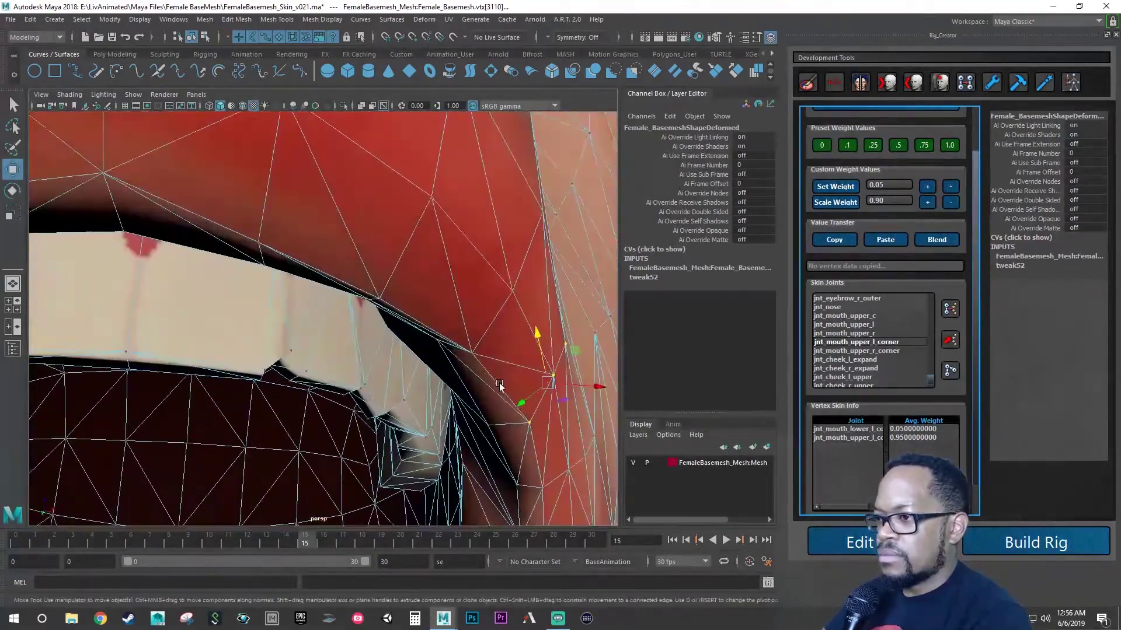
pyautogui.click(488, 425)
pyautogui.scroll(1, 483, 418)
pyautogui.scroll(-3, 483, 418)
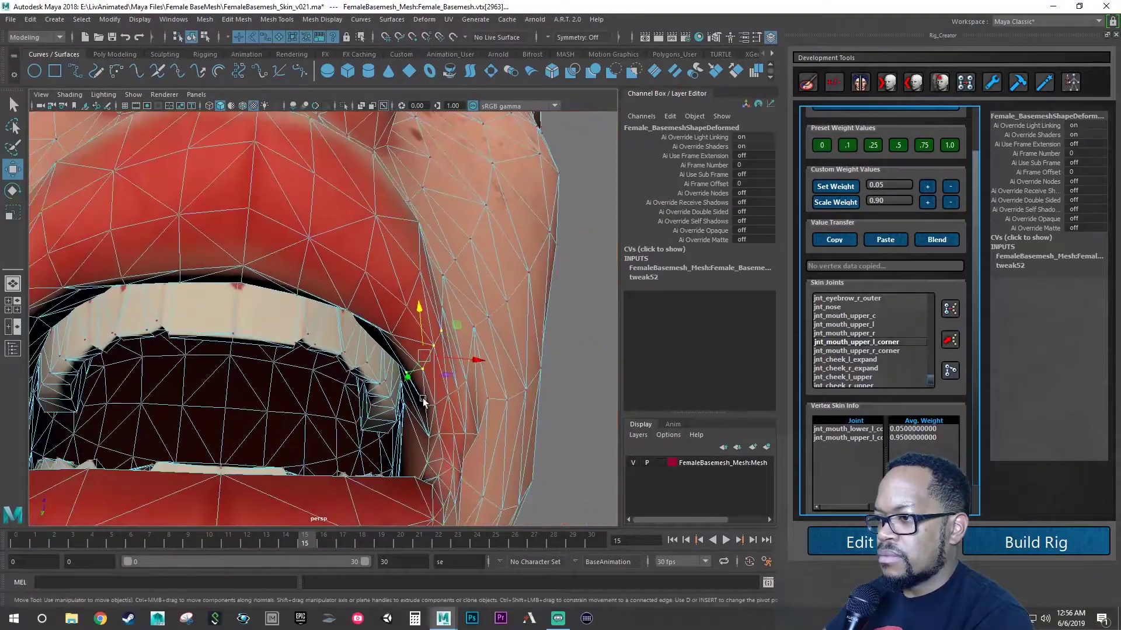
pyautogui.keyDown('alt'); pyautogui.moveTo(423, 398); pyautogui.dragTo(396, 408); pyautogui.keyUp('alt')
pyautogui.scroll(3, 396, 408)
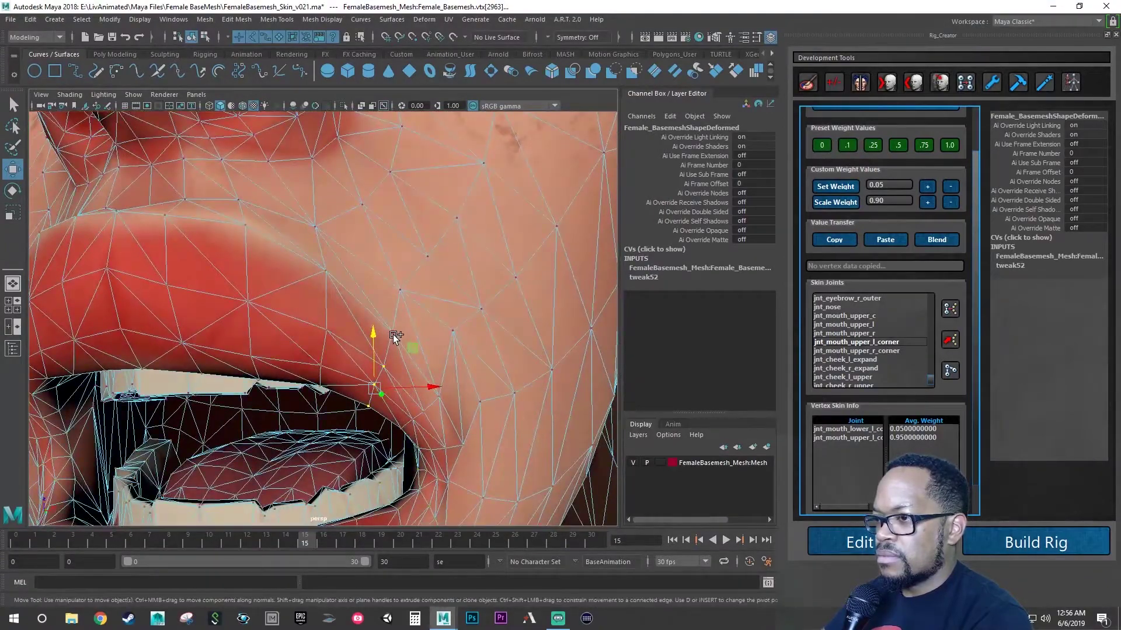
pyautogui.scroll(-3, 394, 334)
pyautogui.moveTo(394, 358)
pyautogui.keyDown('alt'); pyautogui.mouseDown()
pyautogui.moveTo(404, 355)
pyautogui.moveTo(352, 354)
pyautogui.moveTo(350, 366)
pyautogui.moveTo(380, 371)
pyautogui.mouseUp(); pyautogui.keyUp('alt')
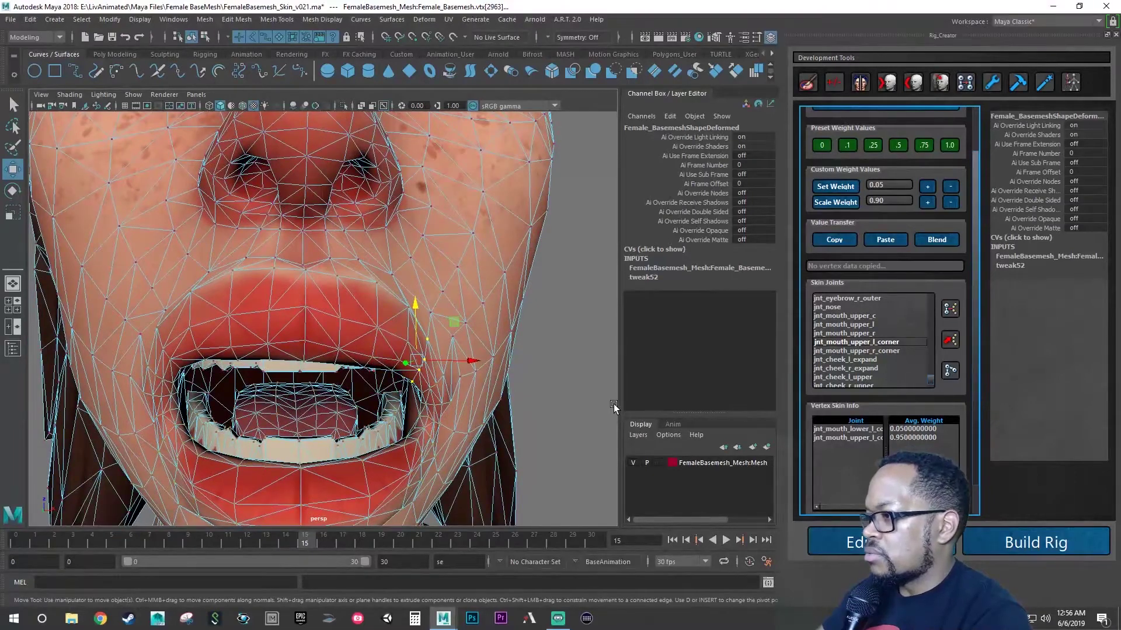
# Give the left mouth-corner vertex a 0.1 jnt_mouth_upper_l weight, leaving 0.855 and 0.045 on the corner joints
pyautogui.click(865, 325)
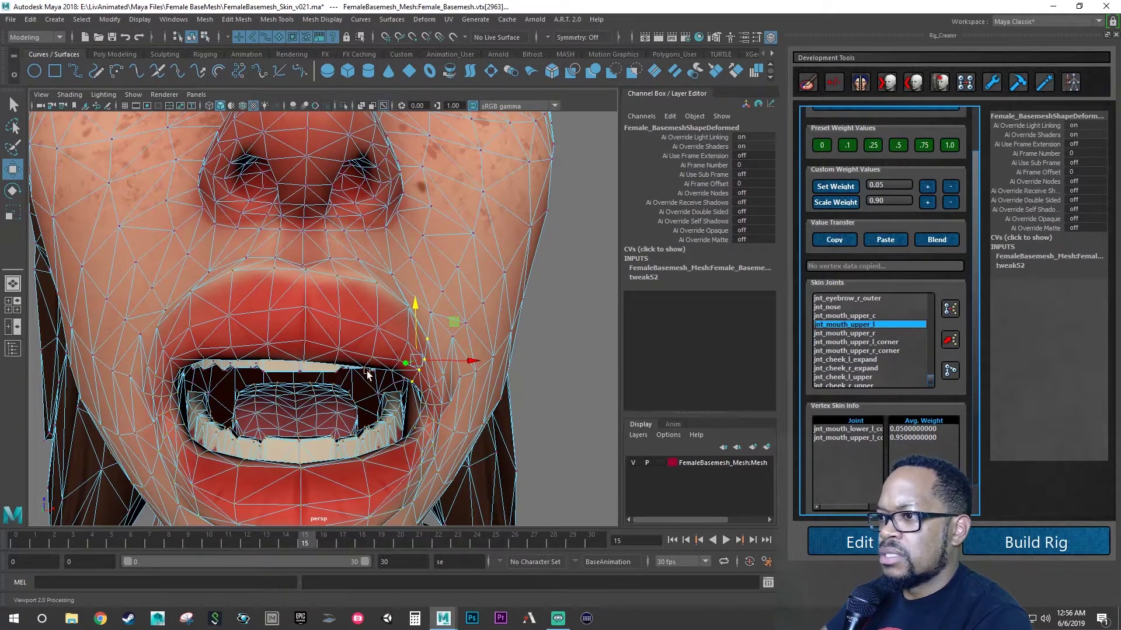
pyautogui.keyDown('alt'); pyautogui.moveTo(368, 373); pyautogui.dragTo(402, 354); pyautogui.keyUp('alt')
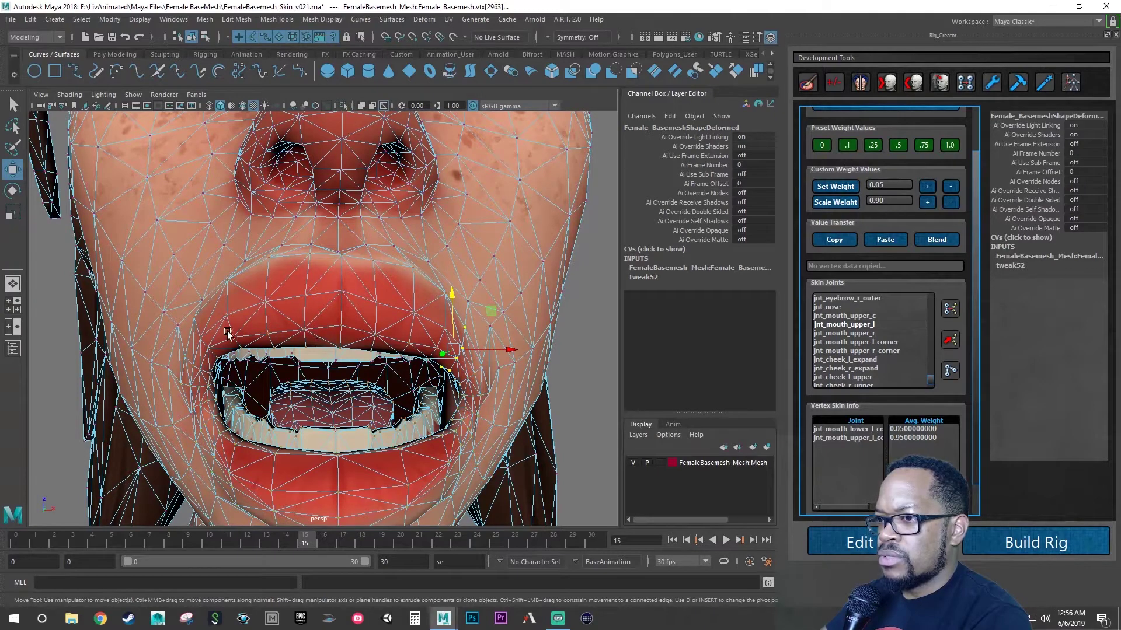
pyautogui.click(209, 352)
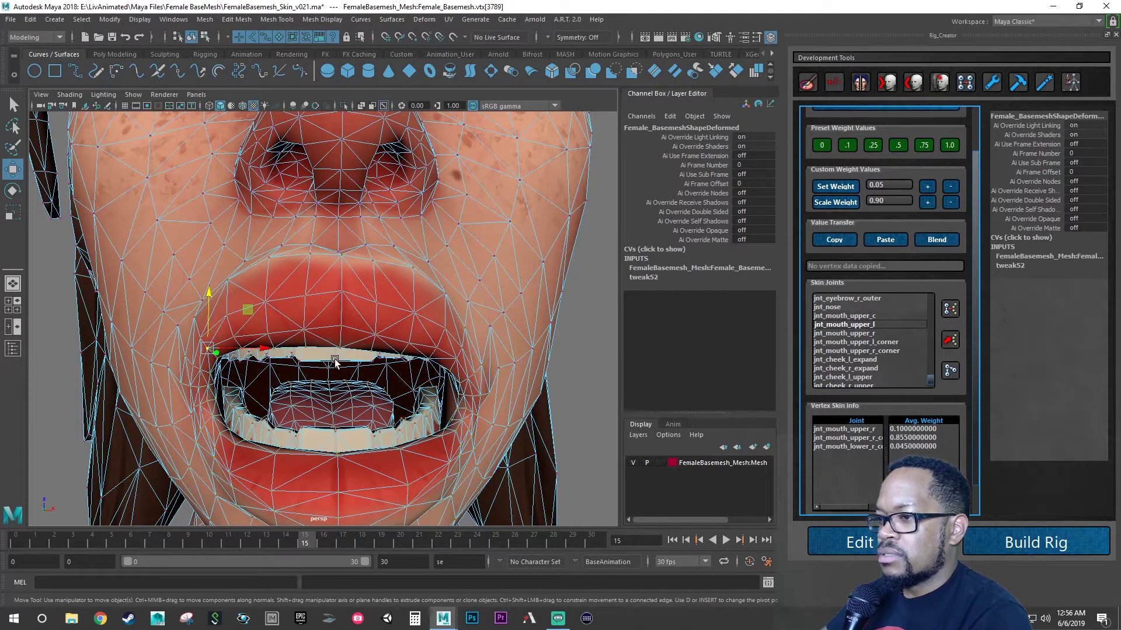
pyautogui.hotkey('ctrl', 'z')
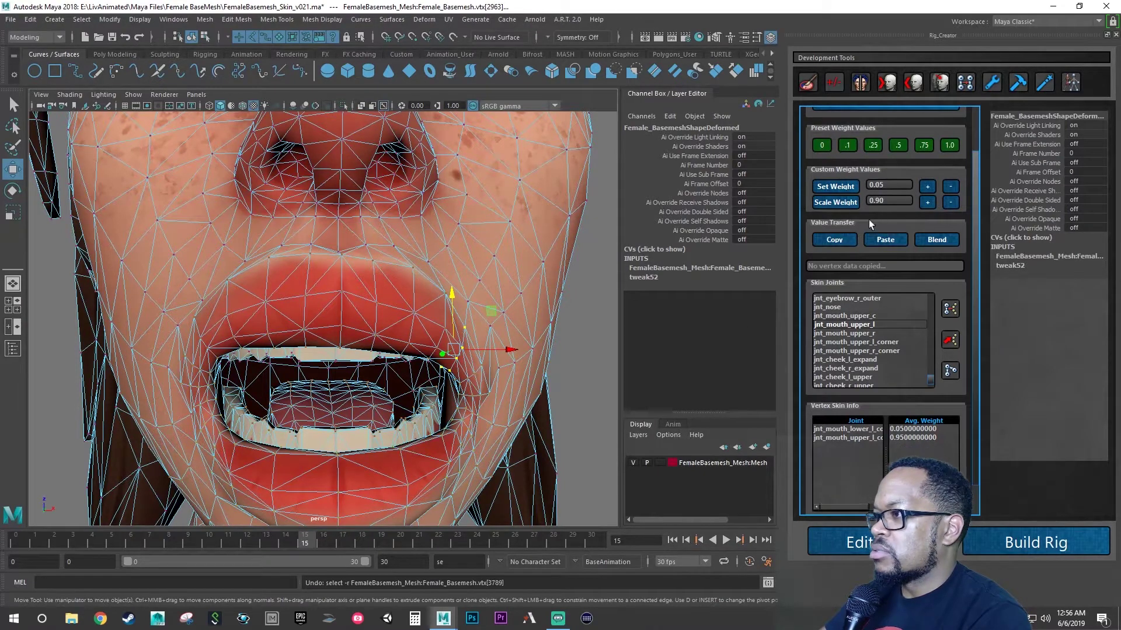
pyautogui.click(848, 146)
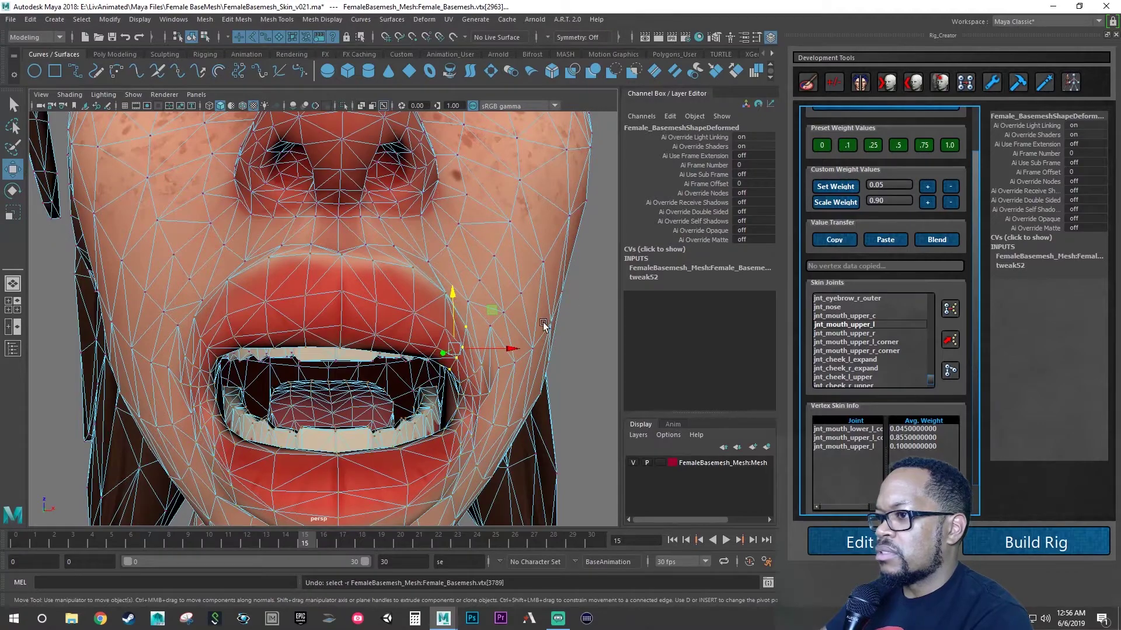
pyautogui.keyDown('alt'); pyautogui.moveTo(543, 322); pyautogui.dragTo(500, 338); pyautogui.keyUp('alt')
# Save FemaleBasemesh_Skin_v021.ma and scrub frames 15 to 2 and back to check the mouth deformation
pyautogui.keyDown('alt'); pyautogui.moveTo(457, 404); pyautogui.dragTo(464, 405); pyautogui.keyUp('alt')
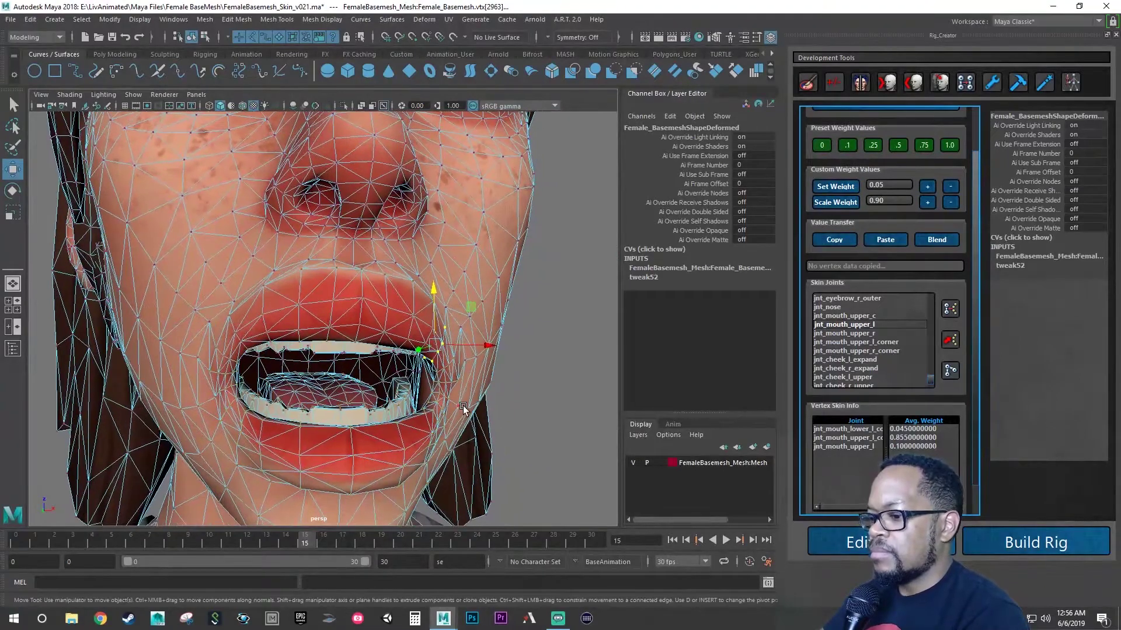
pyautogui.hotkey('ctrl', 's')
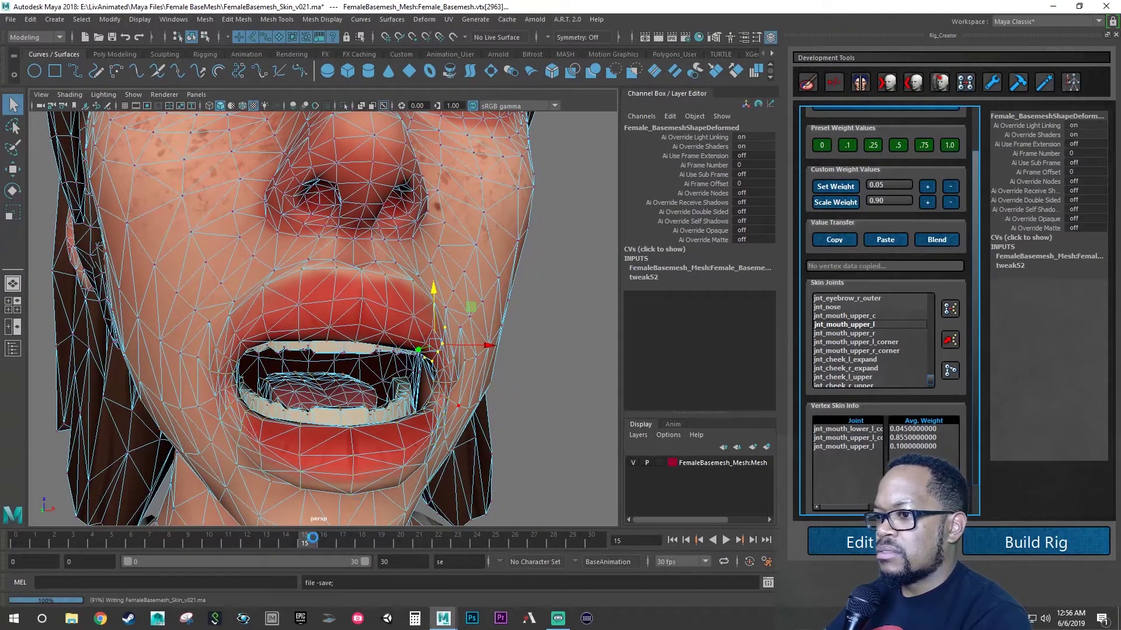
pyautogui.moveTo(306, 541); pyautogui.dragTo(18, 516)
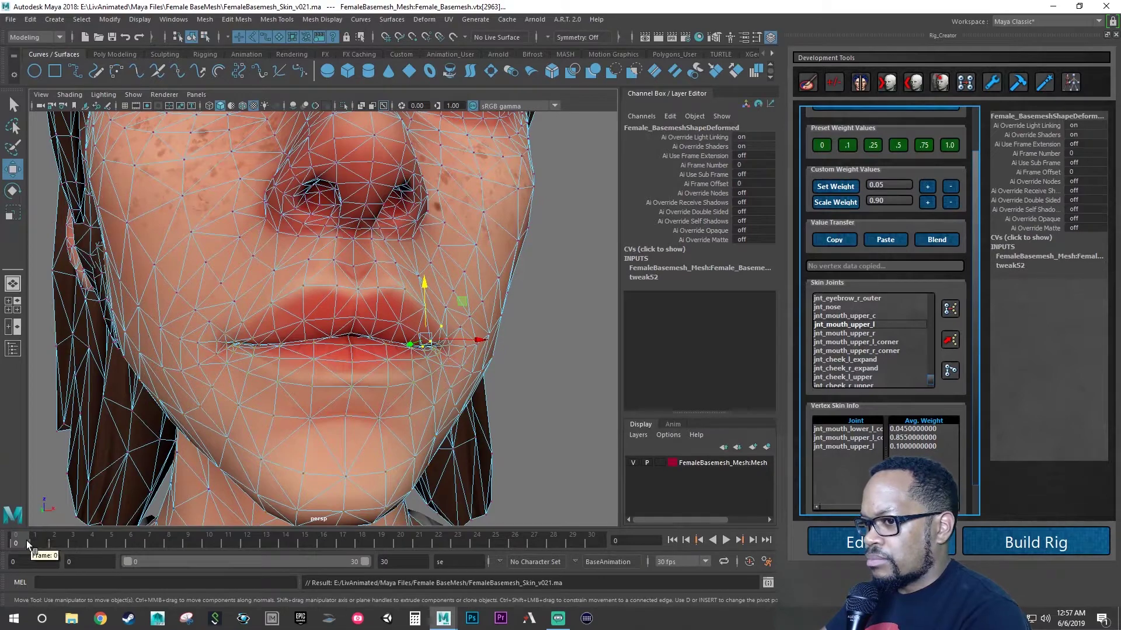
pyautogui.moveTo(26, 540); pyautogui.dragTo(266, 559)
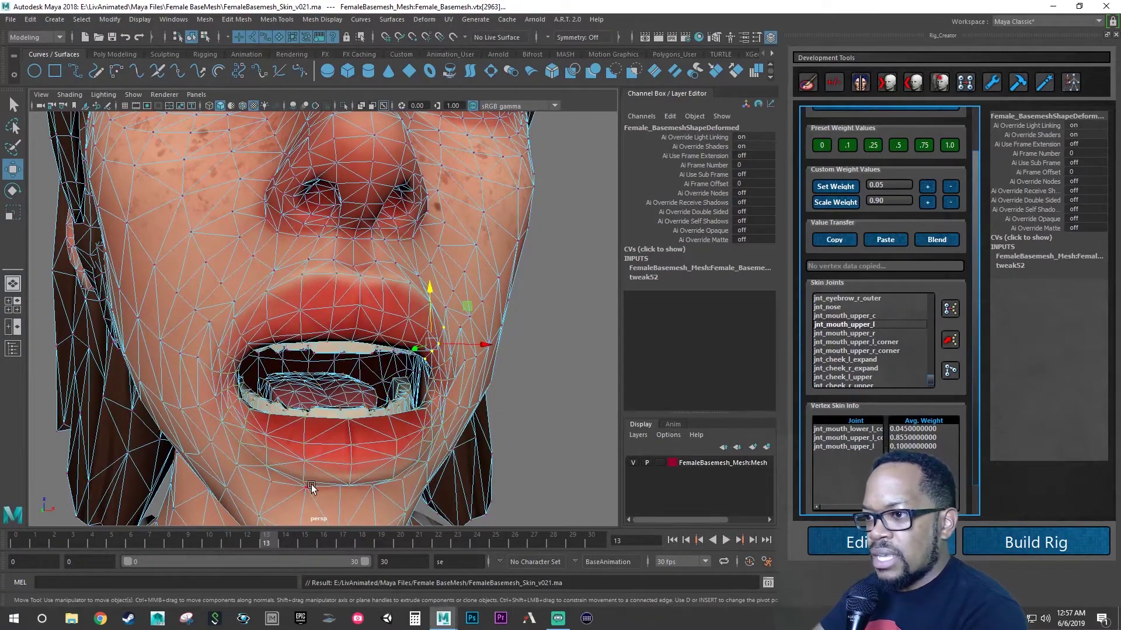
pyautogui.keyDown('alt'); pyautogui.moveTo(331, 412); pyautogui.dragTo(344, 411); pyautogui.keyUp('alt')
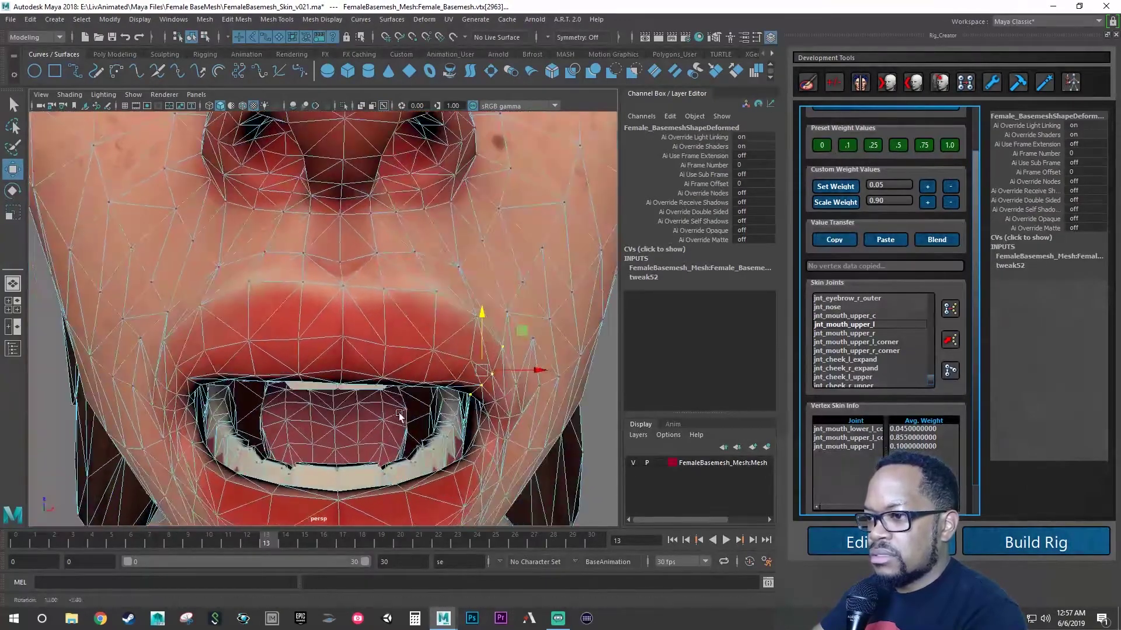
# Select an inner-mouth vertex, grow it over the whole tongue, and switch the viewport to wireframe
pyautogui.scroll(4, 350, 414)
pyautogui.keyDown('alt'); pyautogui.moveTo(352, 414); pyautogui.dragTo(413, 412, button='right'); pyautogui.keyUp('alt')
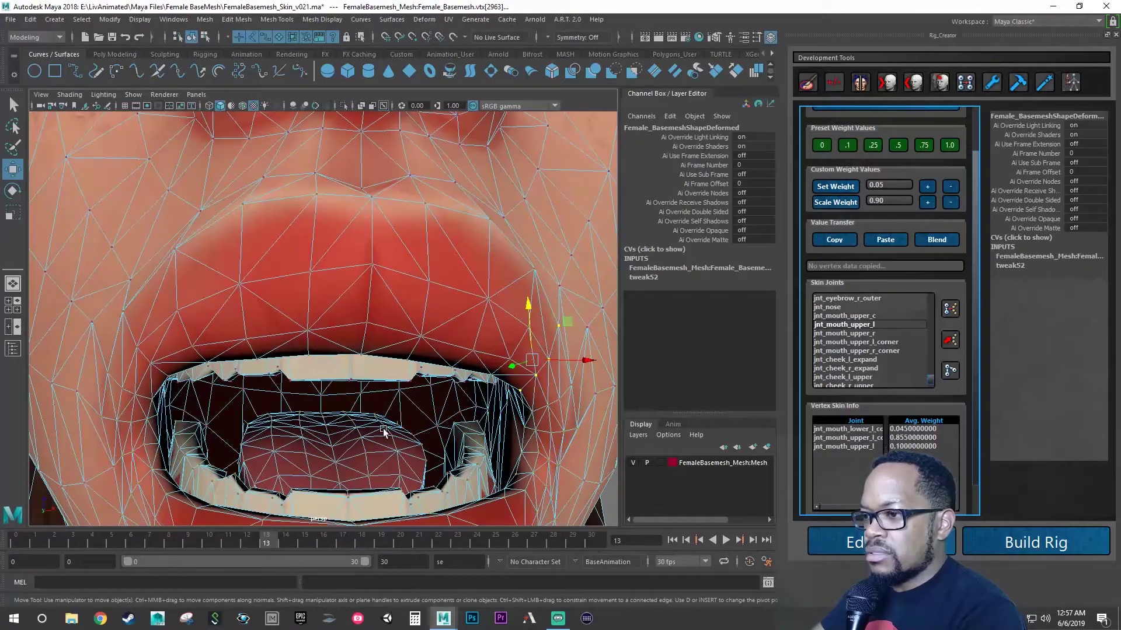
pyautogui.click(367, 456)
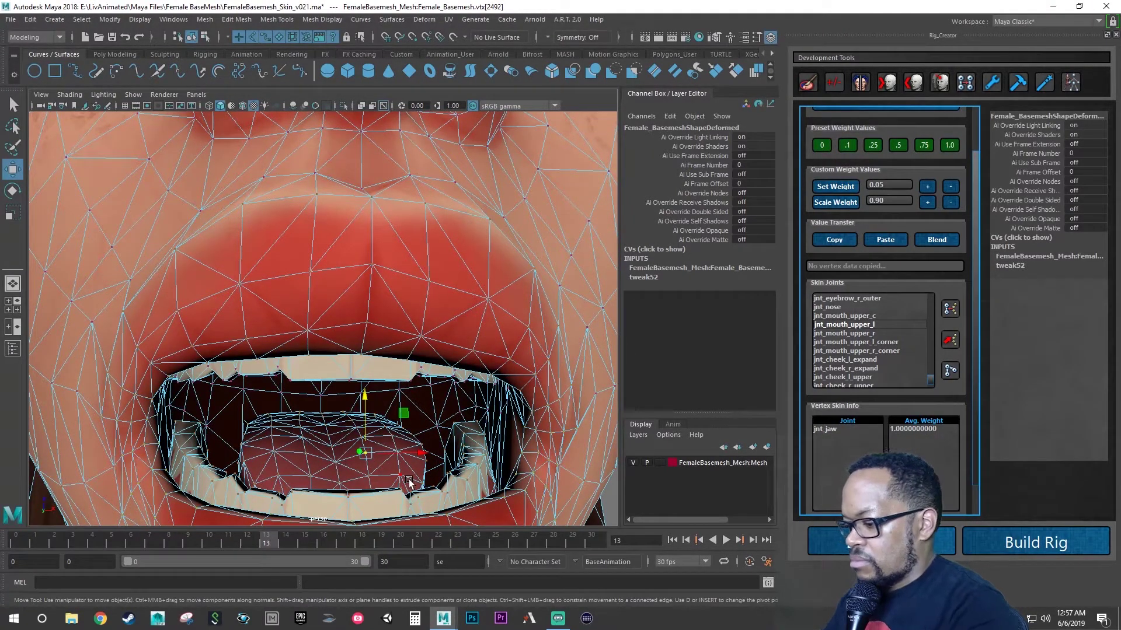
pyautogui.hotkey('shift', '.')
pyautogui.hotkey('shift', '.')
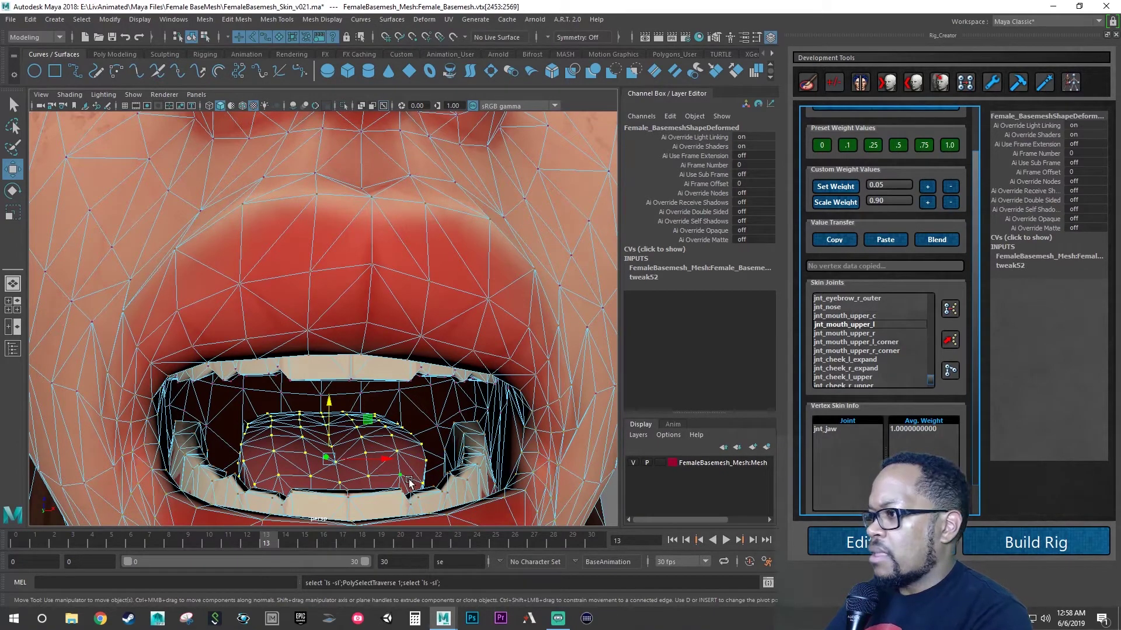
pyautogui.keyDown('alt'); pyautogui.moveTo(377, 471); pyautogui.dragTo(309, 309); pyautogui.keyUp('alt')
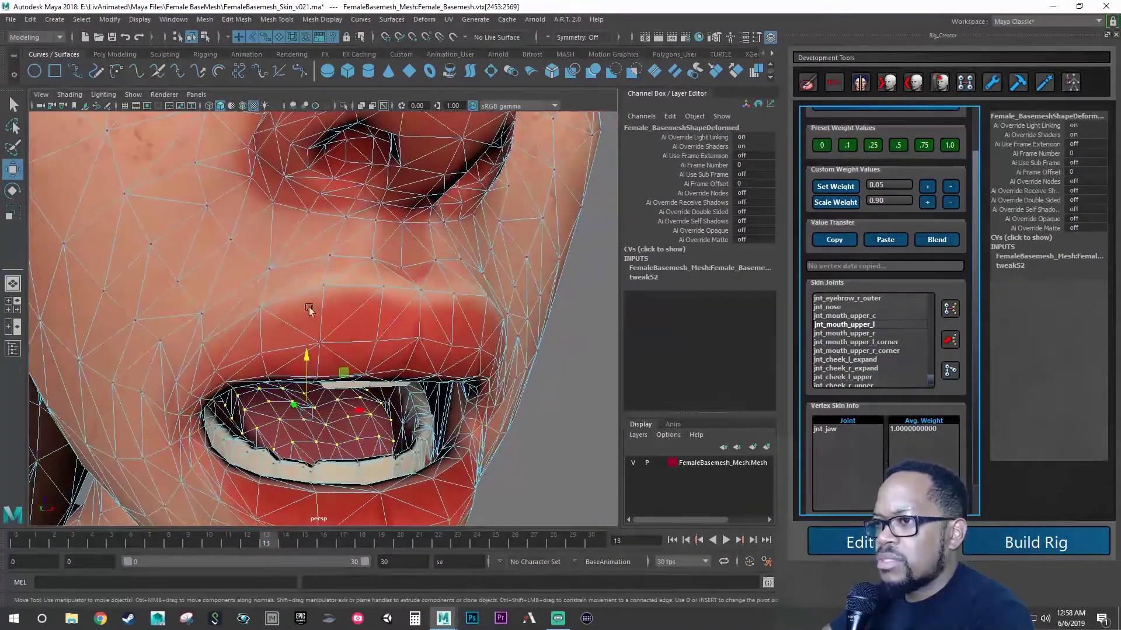
pyautogui.click(209, 106)
pyautogui.keyDown('alt'); pyautogui.moveTo(295, 268); pyautogui.dragTo(418, 227); pyautogui.keyUp('alt')
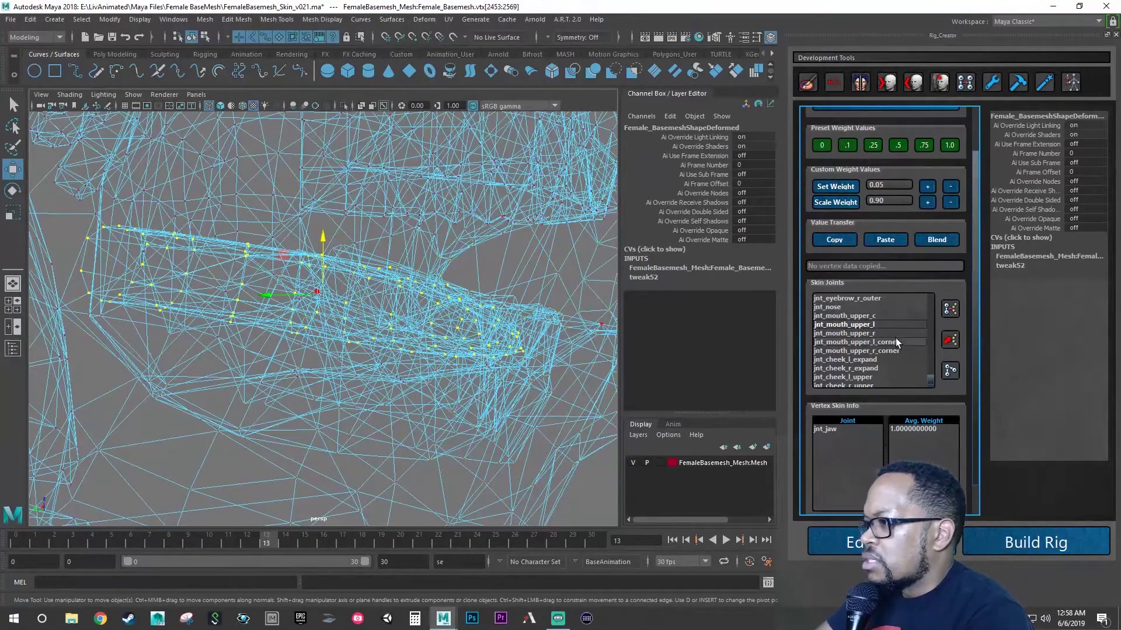
# Choose jnt_tongue_01 in the Skin Joints list and open the Outliner showing the tongue joints
pyautogui.scroll(-3, 894, 340)
pyautogui.scroll(3, 888, 340)
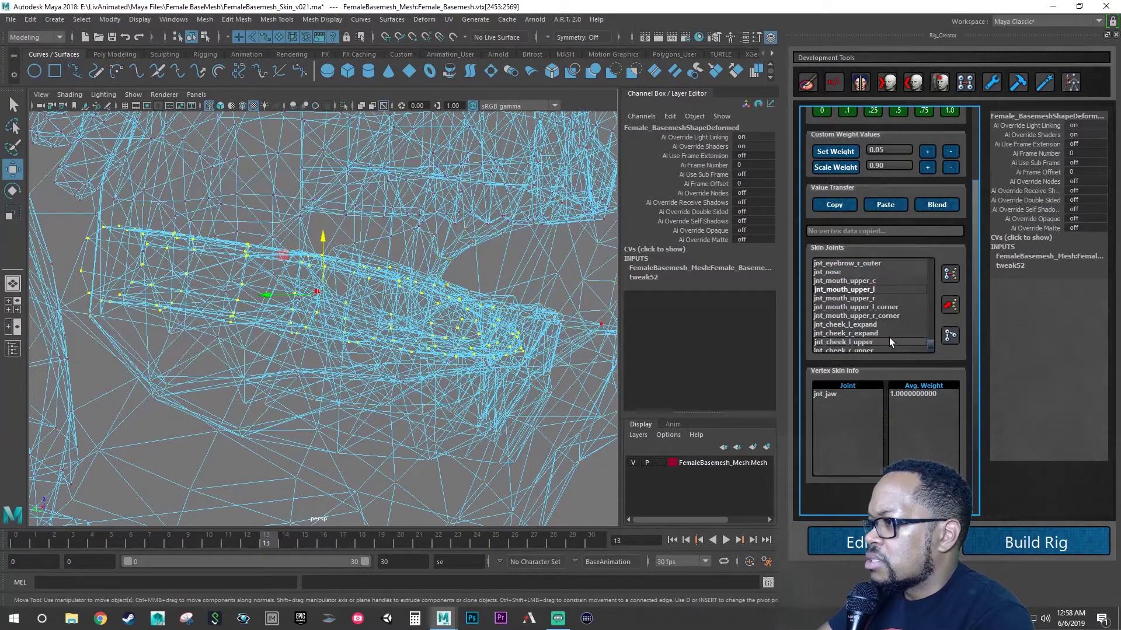
pyautogui.scroll(3, 887, 339)
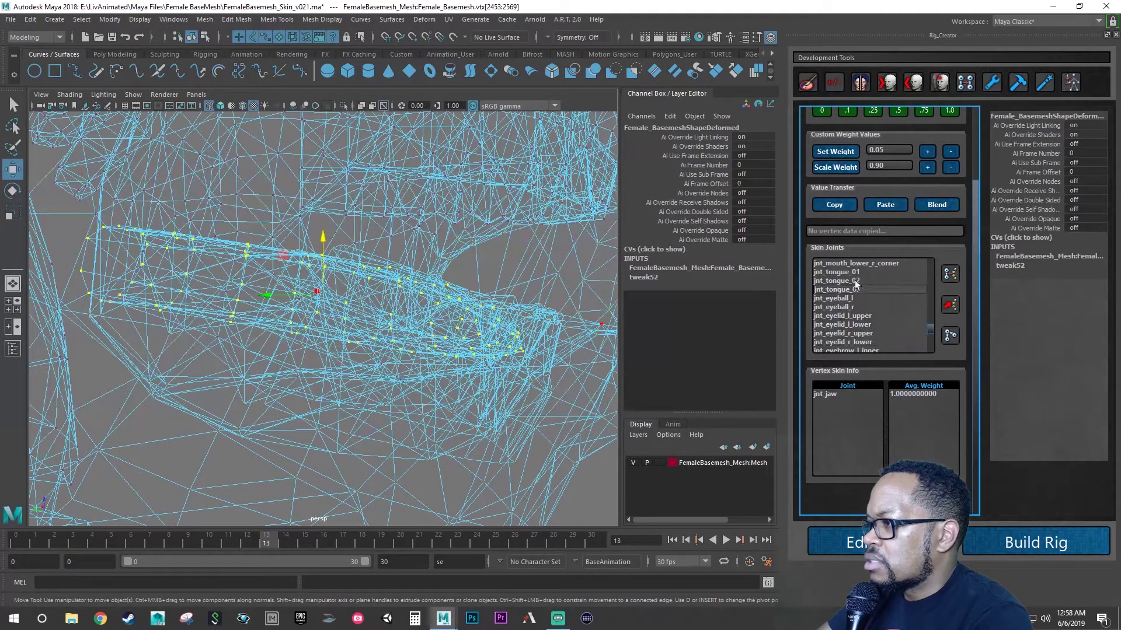
pyautogui.click(848, 271)
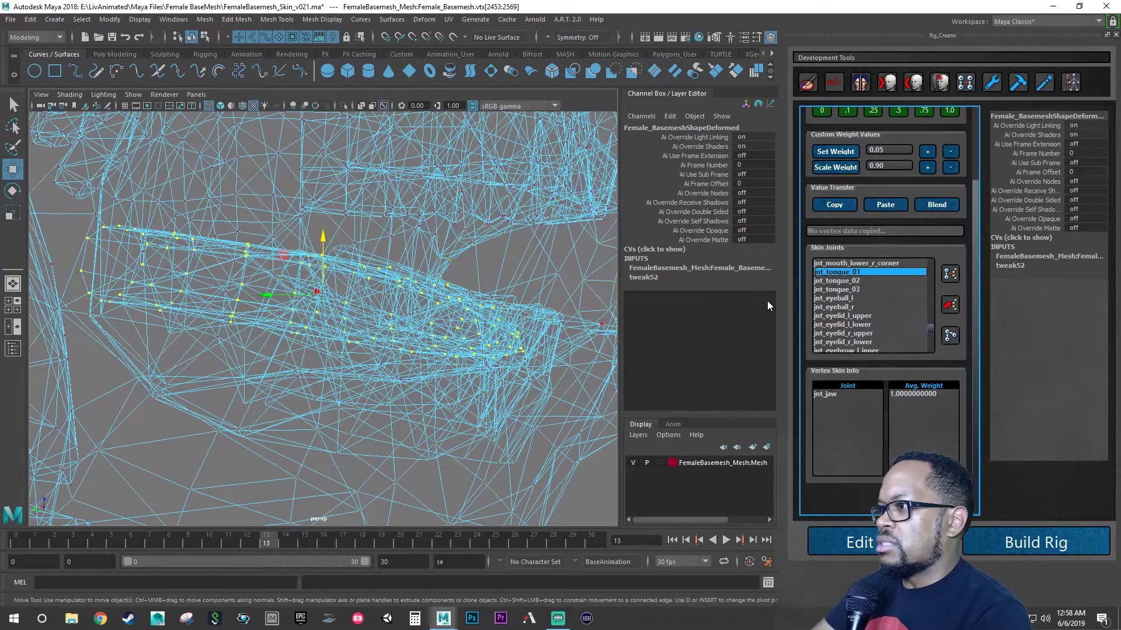
pyautogui.click(12, 351)
pyautogui.keyDown('alt'); pyautogui.moveTo(355, 353); pyautogui.dragTo(408, 365, button='right'); pyautogui.keyUp('alt')
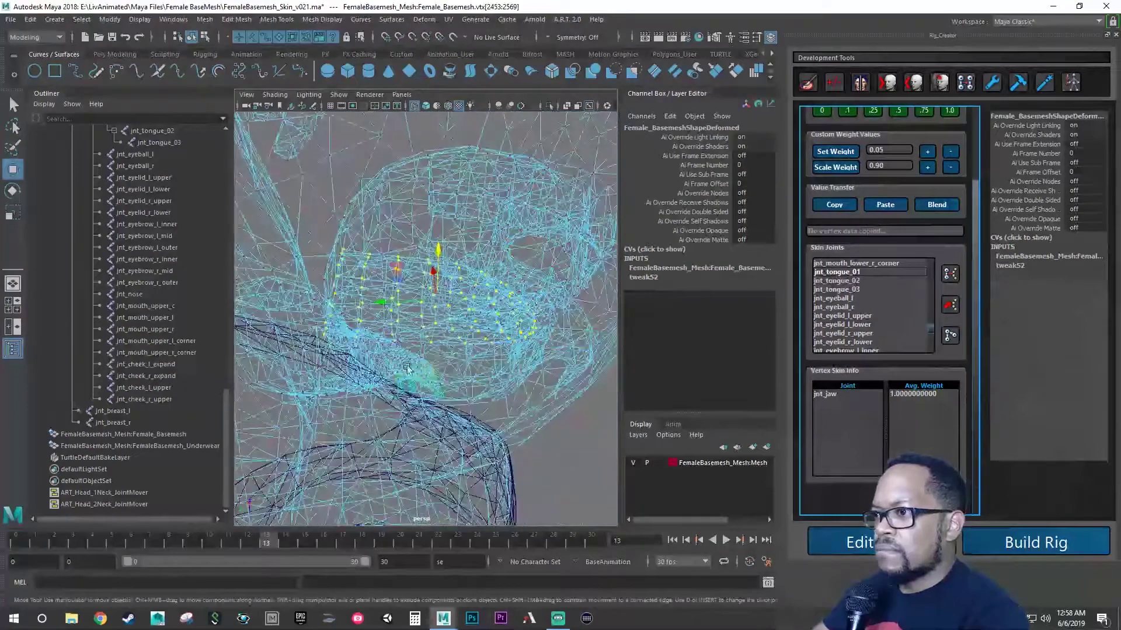
pyautogui.click(835, 282)
pyautogui.click(835, 272)
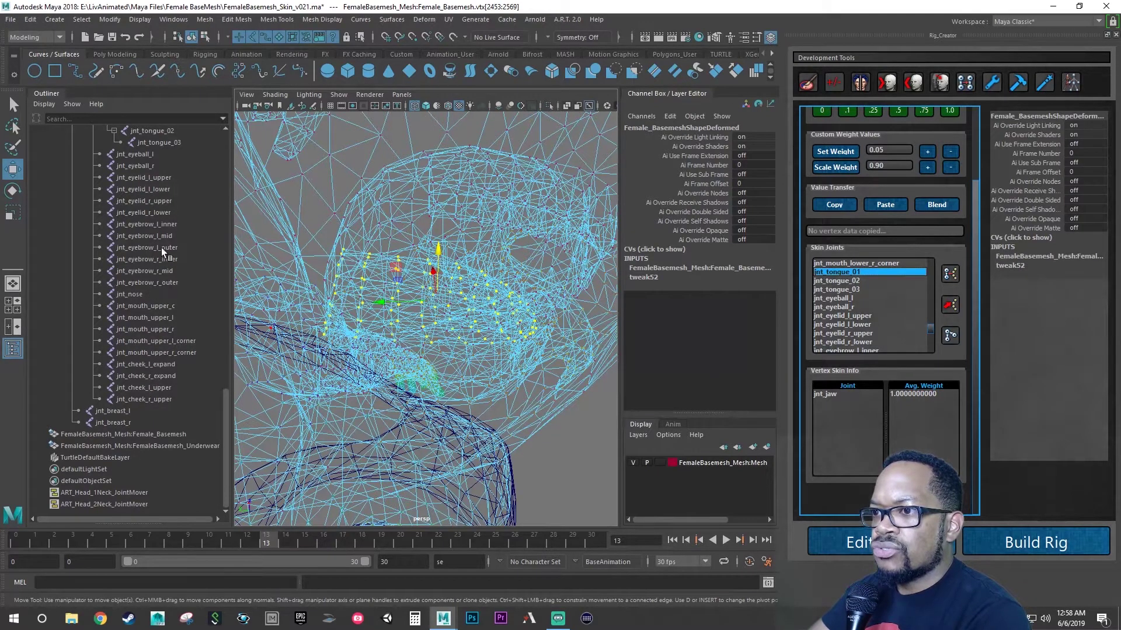
pyautogui.scroll(3, 155, 202)
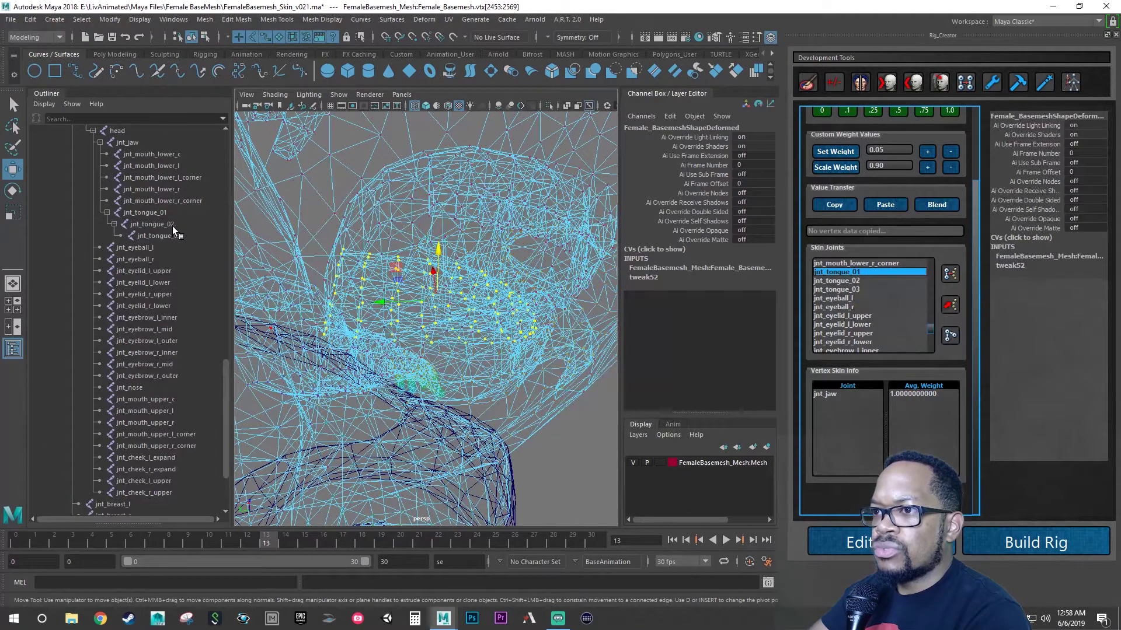
pyautogui.click(156, 212)
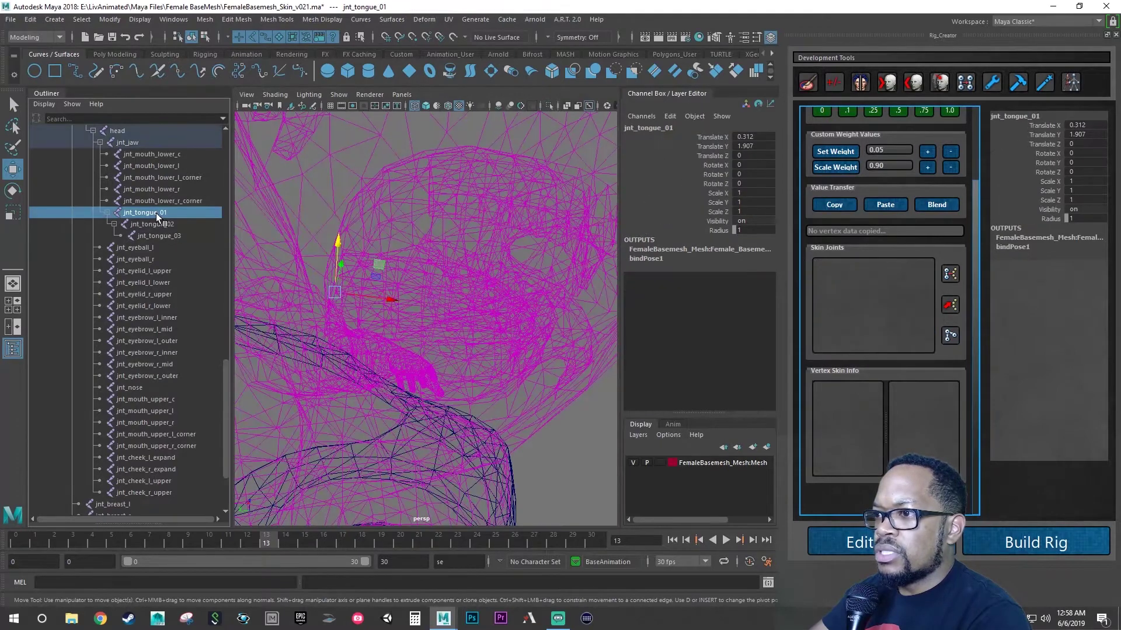
pyautogui.click(150, 224)
pyautogui.click(171, 234)
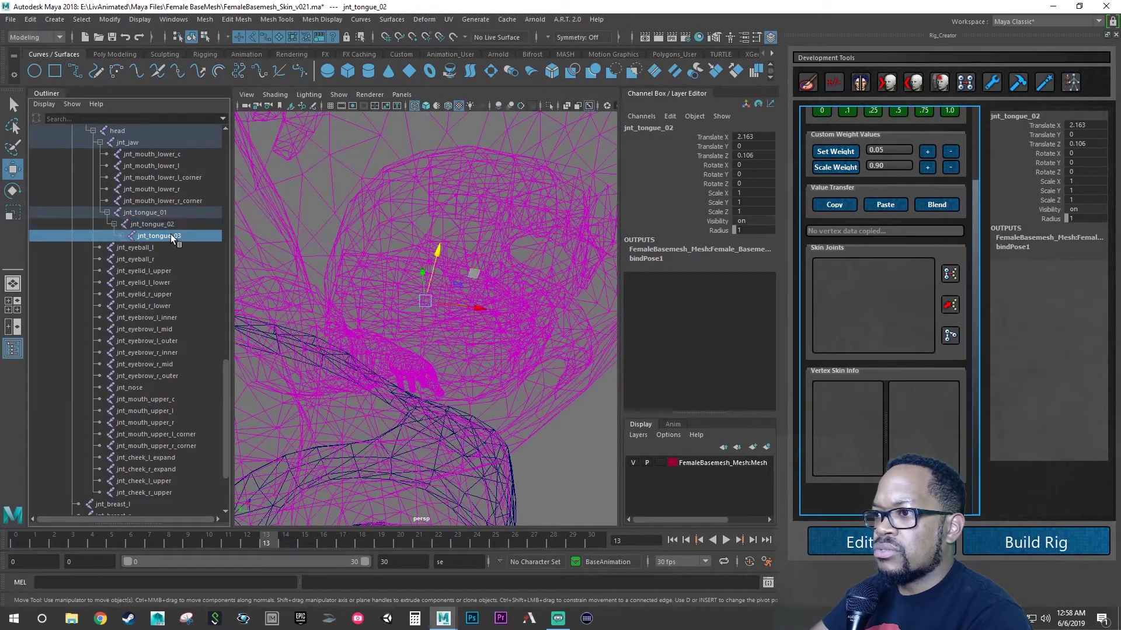
pyautogui.click(336, 243)
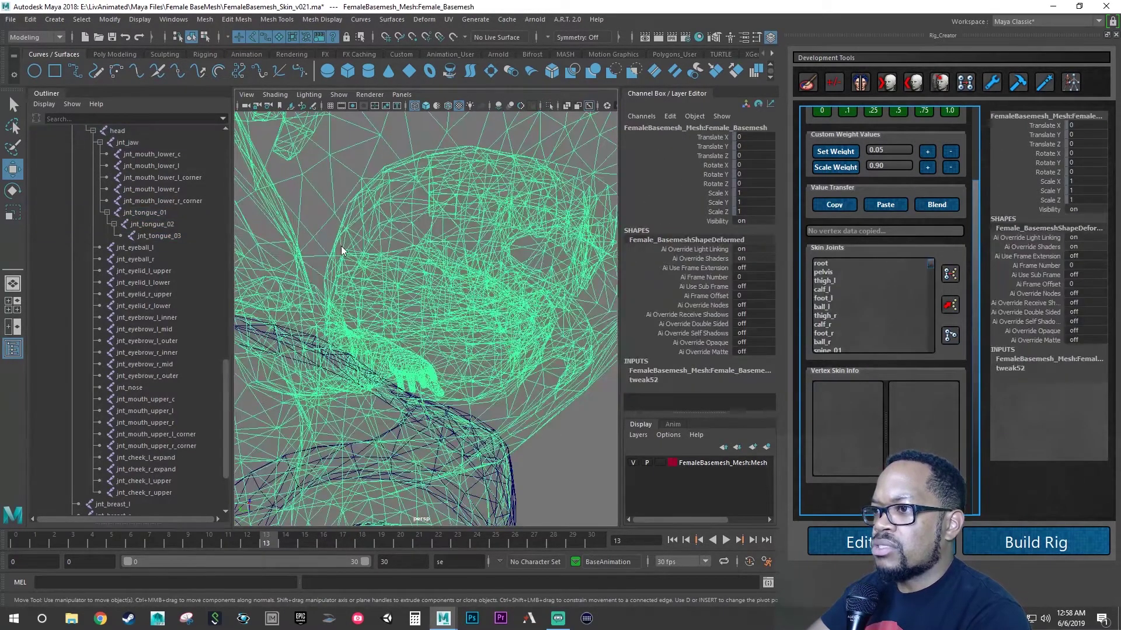
pyautogui.rightClick(341, 246)
pyautogui.click(310, 247)
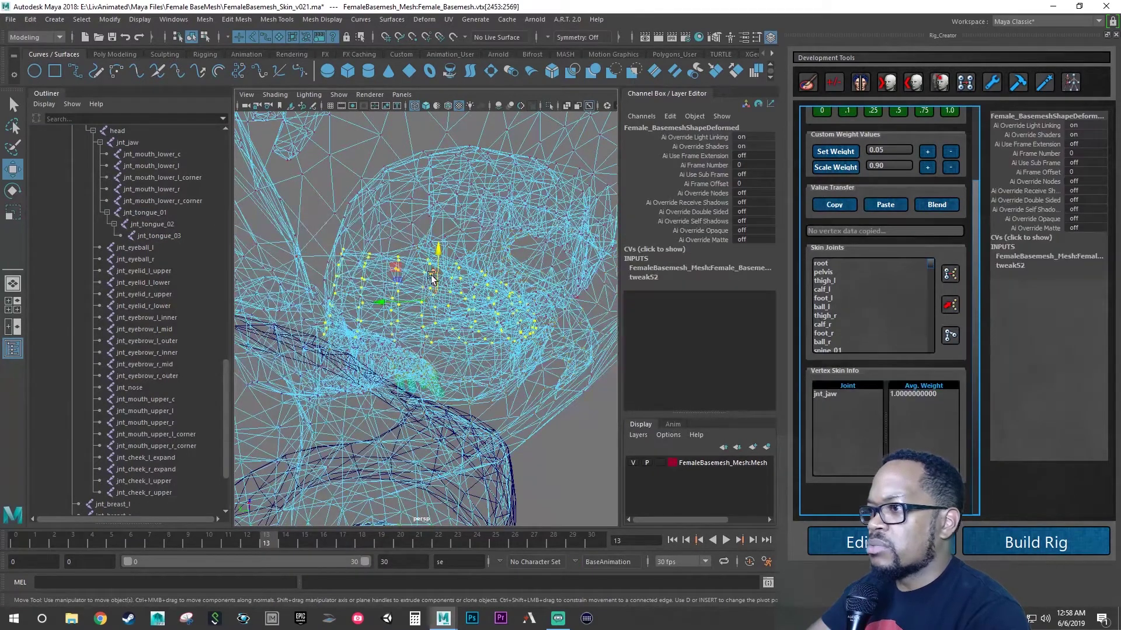
pyautogui.scroll(-10, 860, 301)
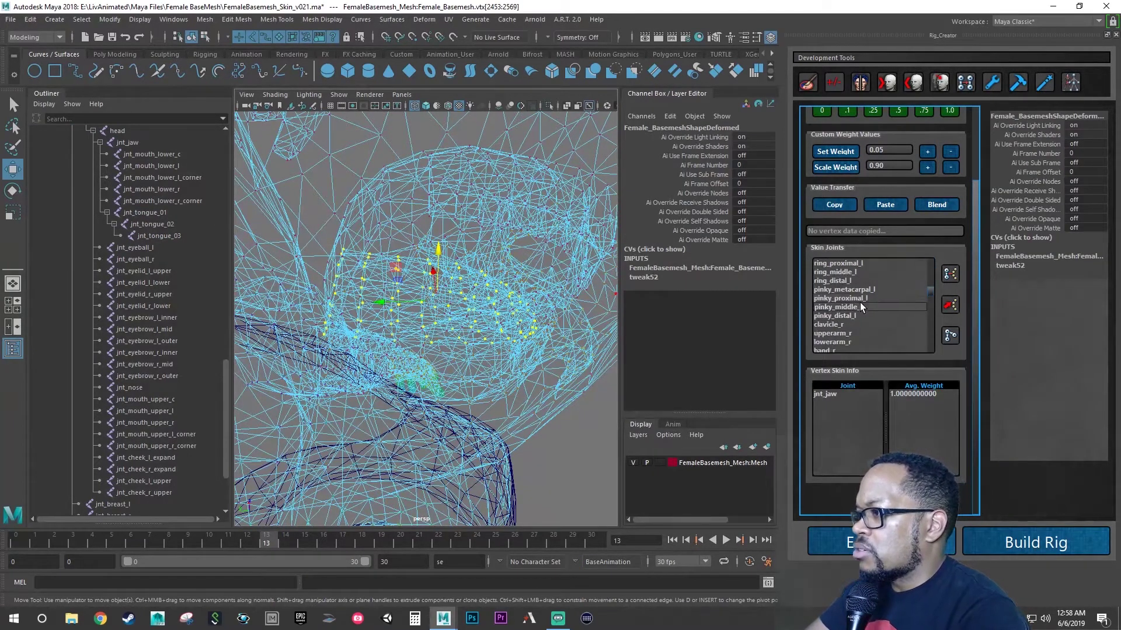
pyautogui.scroll(-10, 859, 306)
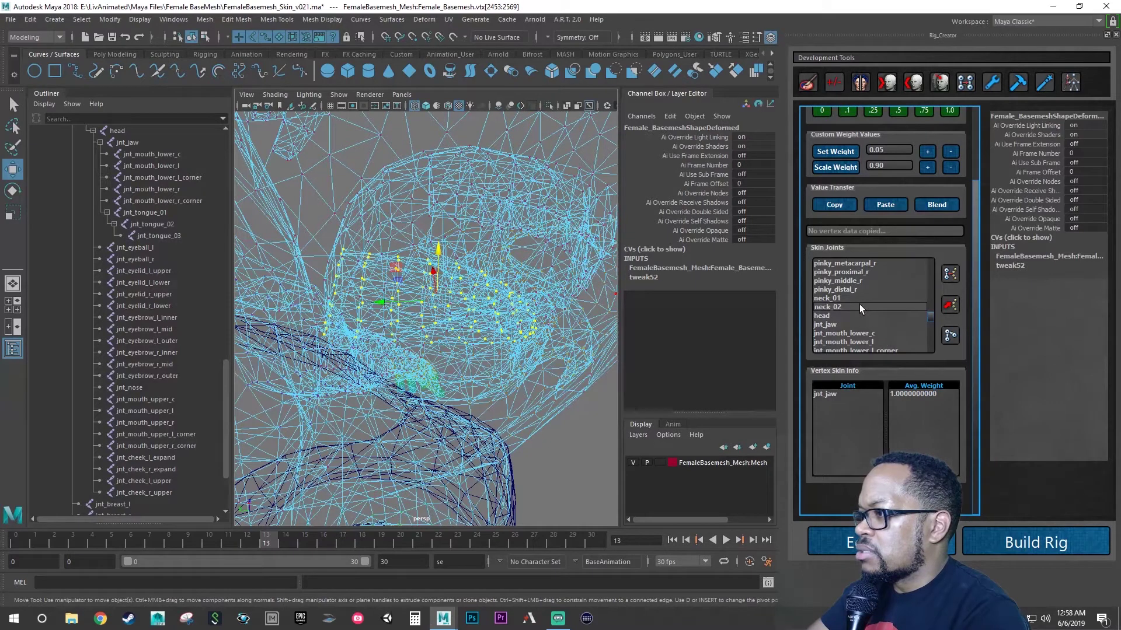
pyautogui.scroll(-8, 858, 305)
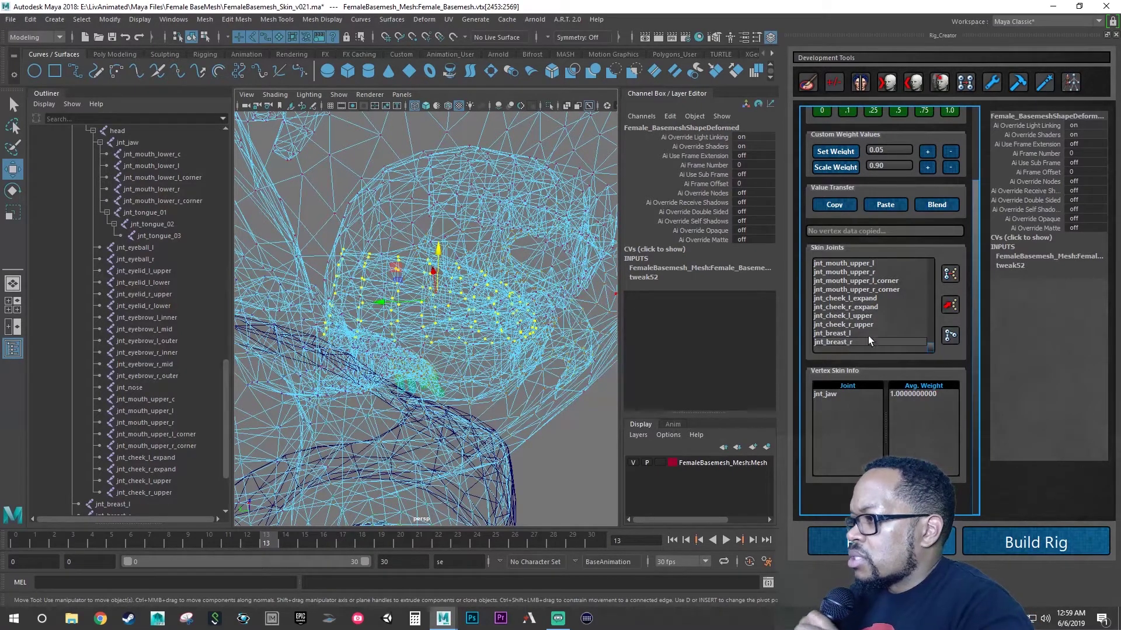
# Scroll the Rig_Creator Skin Joints list up and choose jnt_tongue_01 as the weighting joint
pyautogui.scroll(1, 864, 300)
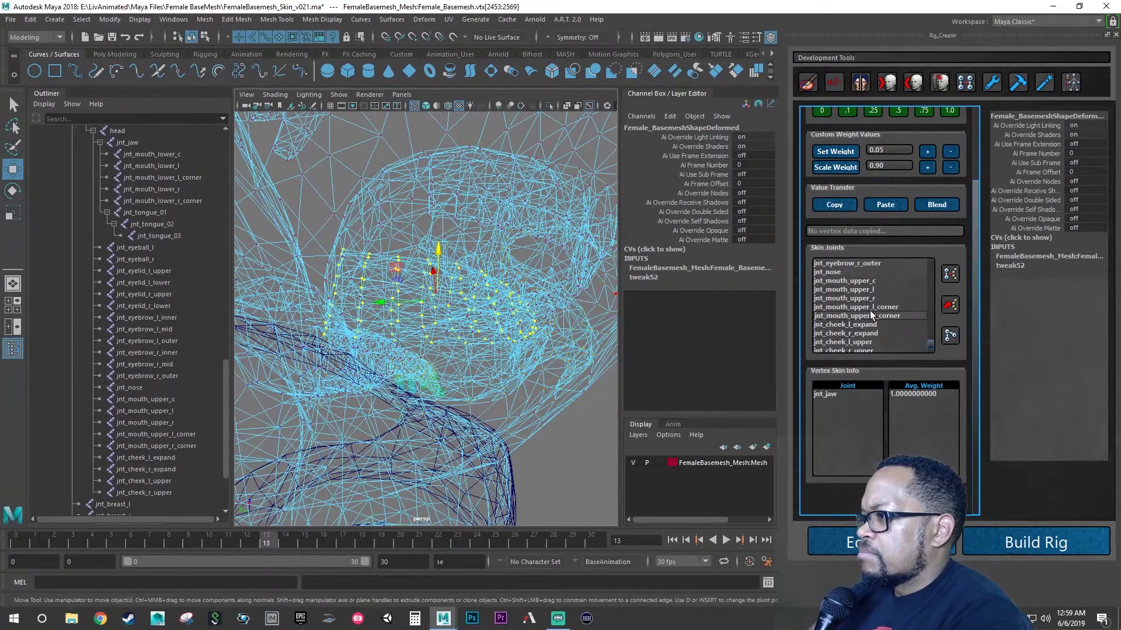
pyautogui.scroll(2, 868, 310)
pyautogui.scroll(2, 869, 310)
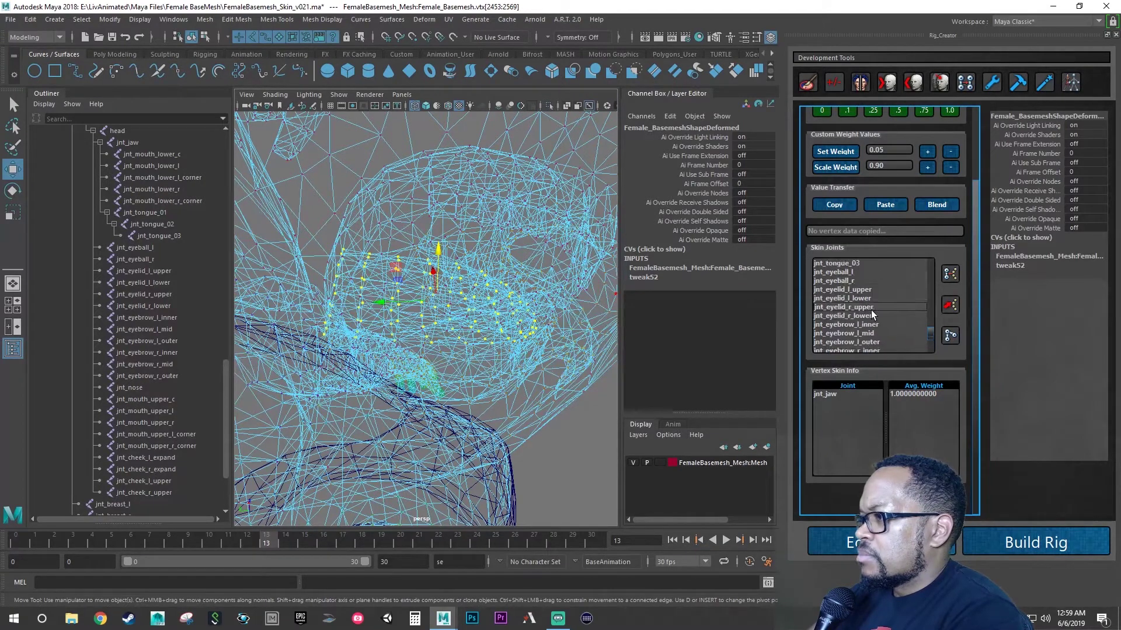
pyautogui.scroll(1, 870, 310)
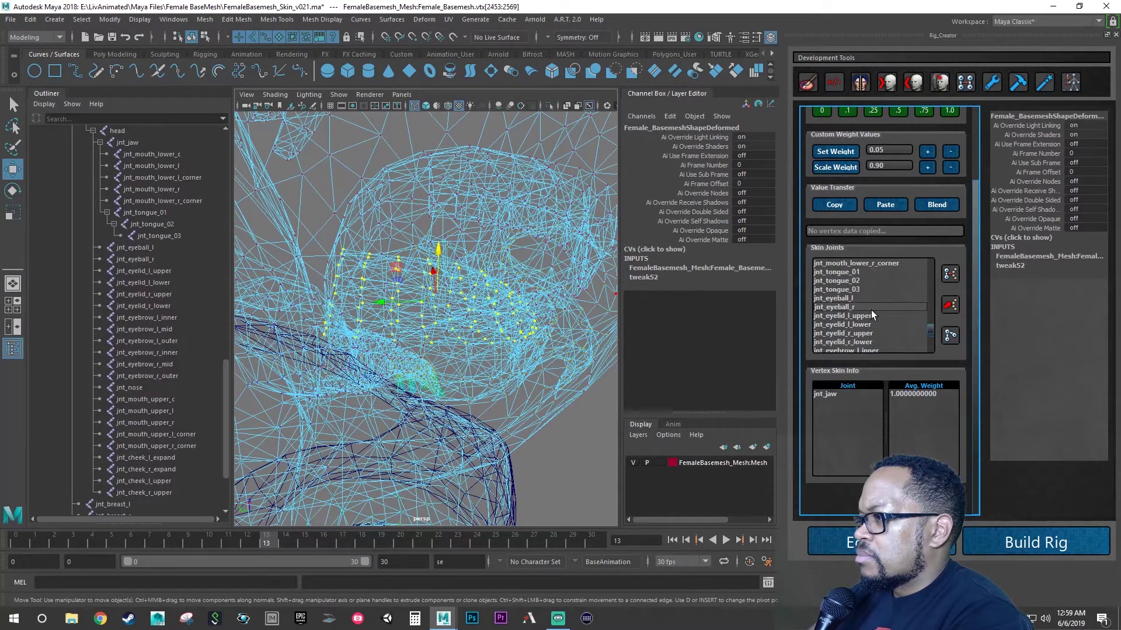
pyautogui.click(852, 272)
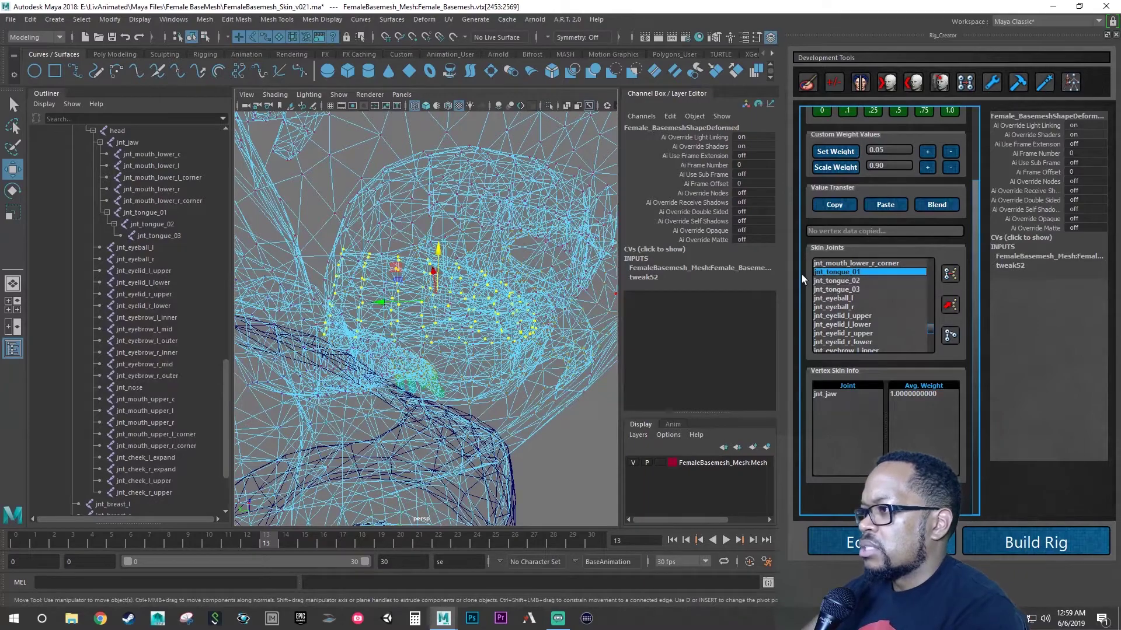
# Zoom in on the tongue and select a single vertex near the first tongue joint
pyautogui.moveTo(448, 281)
pyautogui.keyDown('alt'); pyautogui.mouseDown()
pyautogui.moveTo(461, 278)
pyautogui.moveTo(432, 274)
pyautogui.mouseUp(); pyautogui.keyUp('alt')
pyautogui.keyDown('alt'); pyautogui.moveTo(432, 274); pyautogui.dragTo(491, 272, button='right'); pyautogui.keyUp('alt')
pyautogui.keyDown('alt'); pyautogui.moveTo(482, 279); pyautogui.dragTo(490, 288); pyautogui.keyUp('alt')
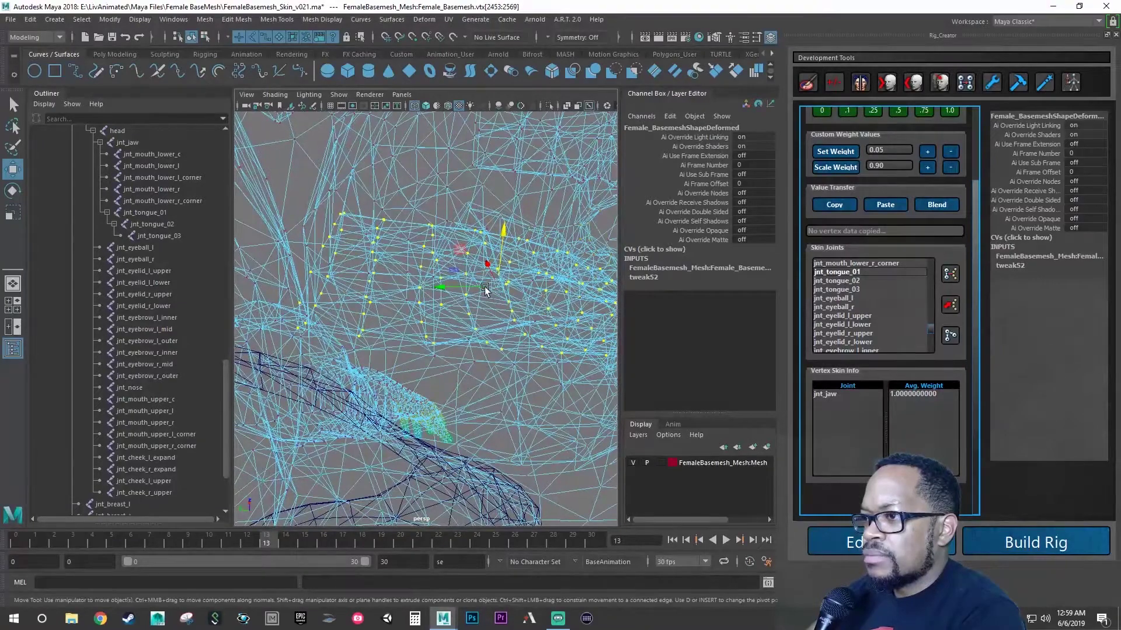
pyautogui.keyDown('alt'); pyautogui.moveTo(406, 279); pyautogui.dragTo(384, 268); pyautogui.keyUp('alt')
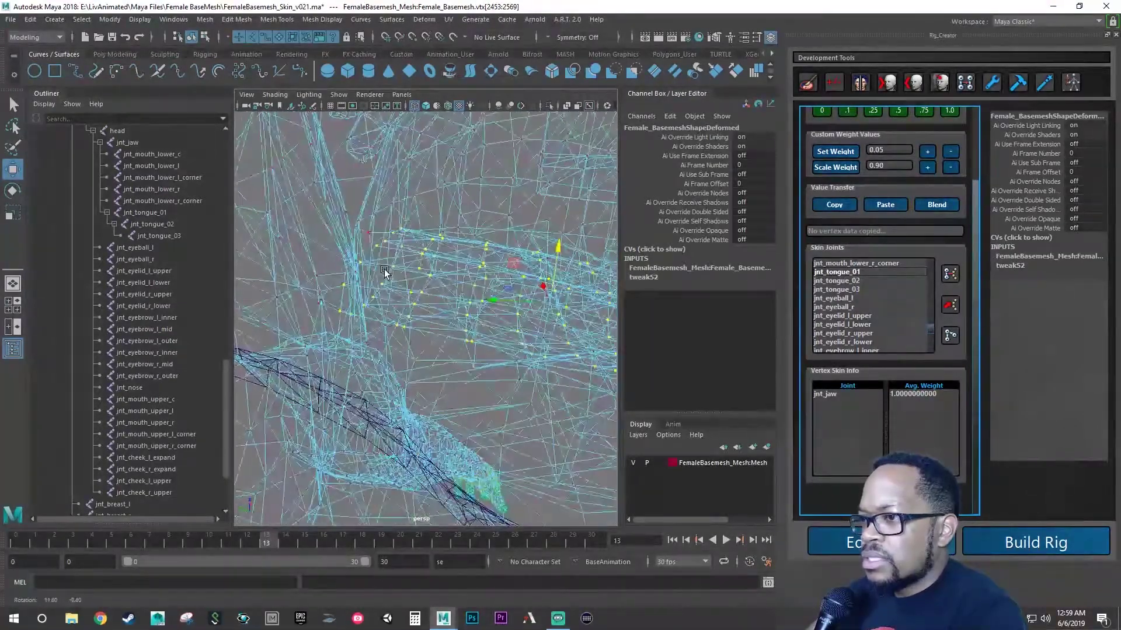
pyautogui.click(377, 247)
pyautogui.keyDown('alt'); pyautogui.moveTo(377, 247); pyautogui.dragTo(439, 250, button='right'); pyautogui.keyUp('alt')
pyautogui.keyDown('alt'); pyautogui.moveTo(439, 250); pyautogui.dragTo(492, 220); pyautogui.keyUp('alt')
# Try adding a neighbouring vertex, undo it, then grow the tongue selection outward
pyautogui.keyDown('shift'); pyautogui.click(522, 263); pyautogui.keyUp('shift')
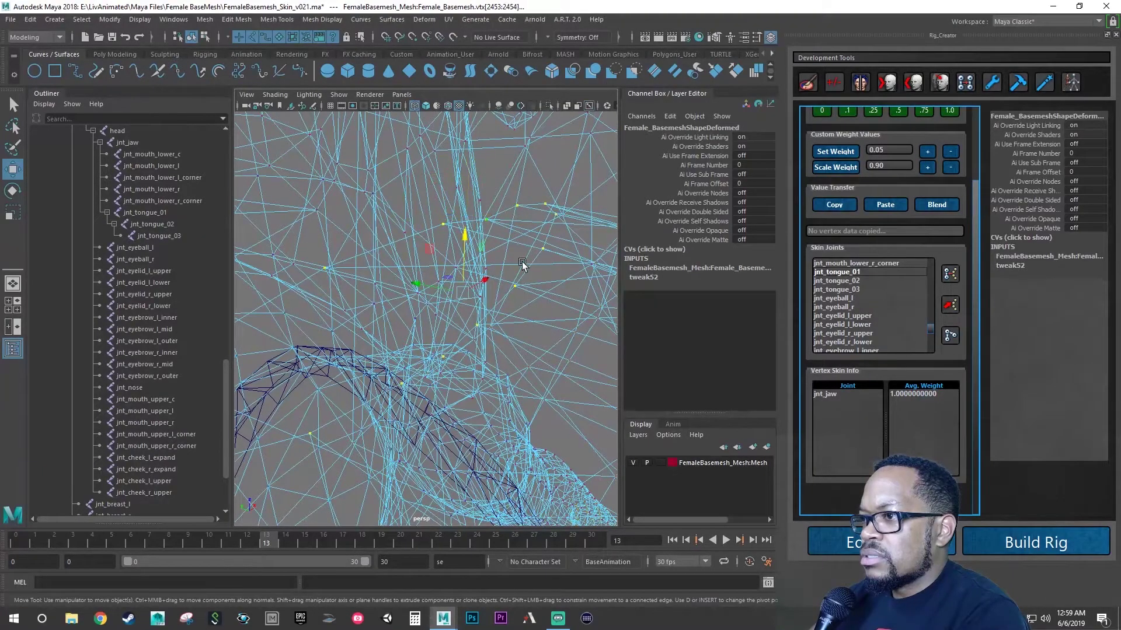
pyautogui.keyDown('alt'); pyautogui.moveTo(523, 263); pyautogui.dragTo(462, 296); pyautogui.keyUp('alt')
pyautogui.hotkey('ctrl', 'z')
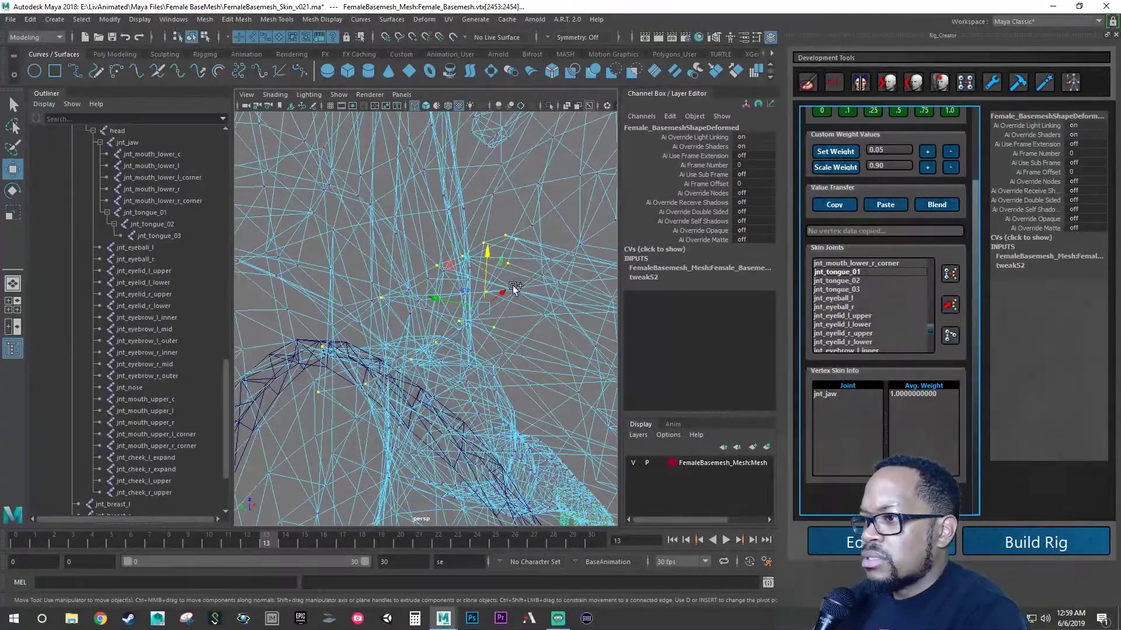
pyautogui.moveTo(538, 290)
pyautogui.keyDown('alt'); pyautogui.mouseDown()
pyautogui.moveTo(522, 286)
pyautogui.moveTo(528, 293)
pyautogui.mouseUp(); pyautogui.keyUp('alt')
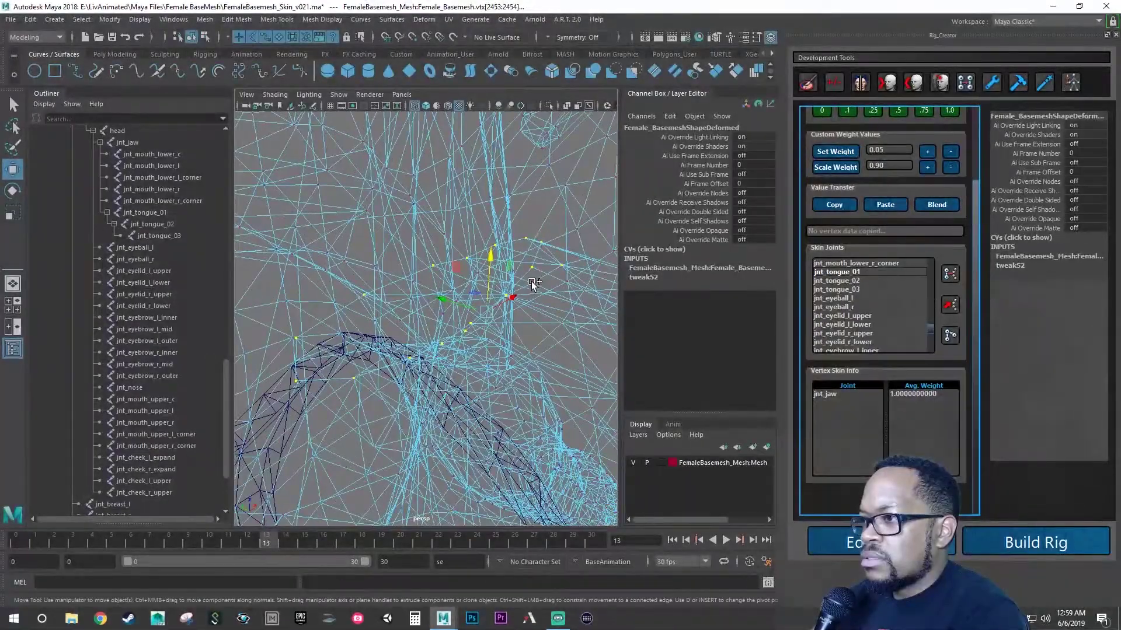
pyautogui.keyDown('alt'); pyautogui.moveTo(521, 311); pyautogui.dragTo(532, 315); pyautogui.keyUp('alt')
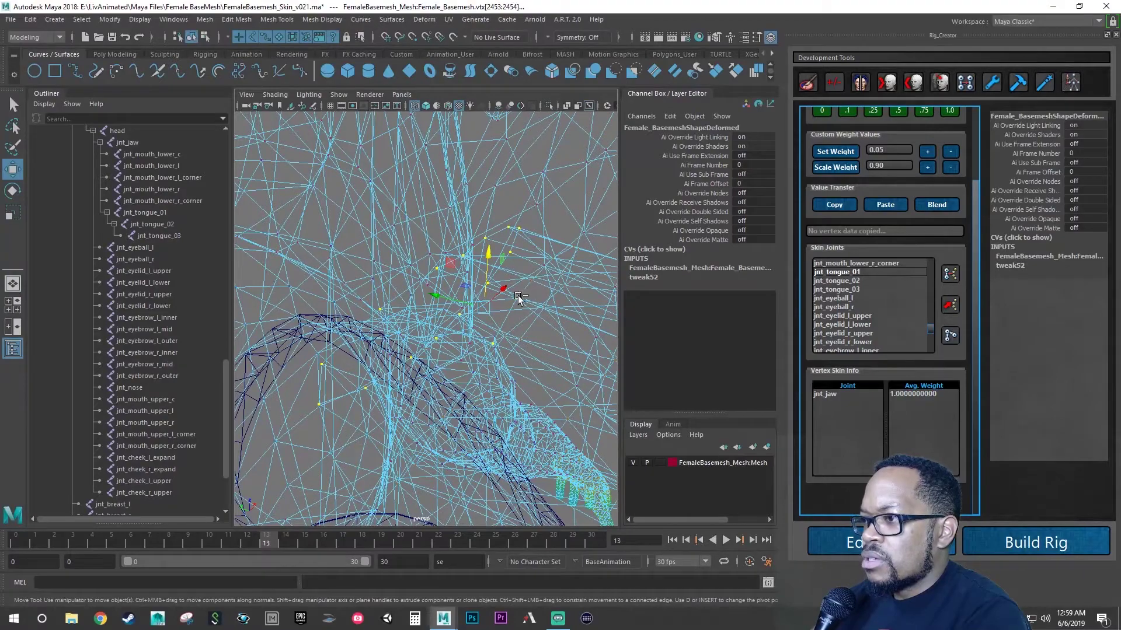
pyautogui.keyDown('alt'); pyautogui.moveTo(506, 333); pyautogui.dragTo(461, 332); pyautogui.keyUp('alt')
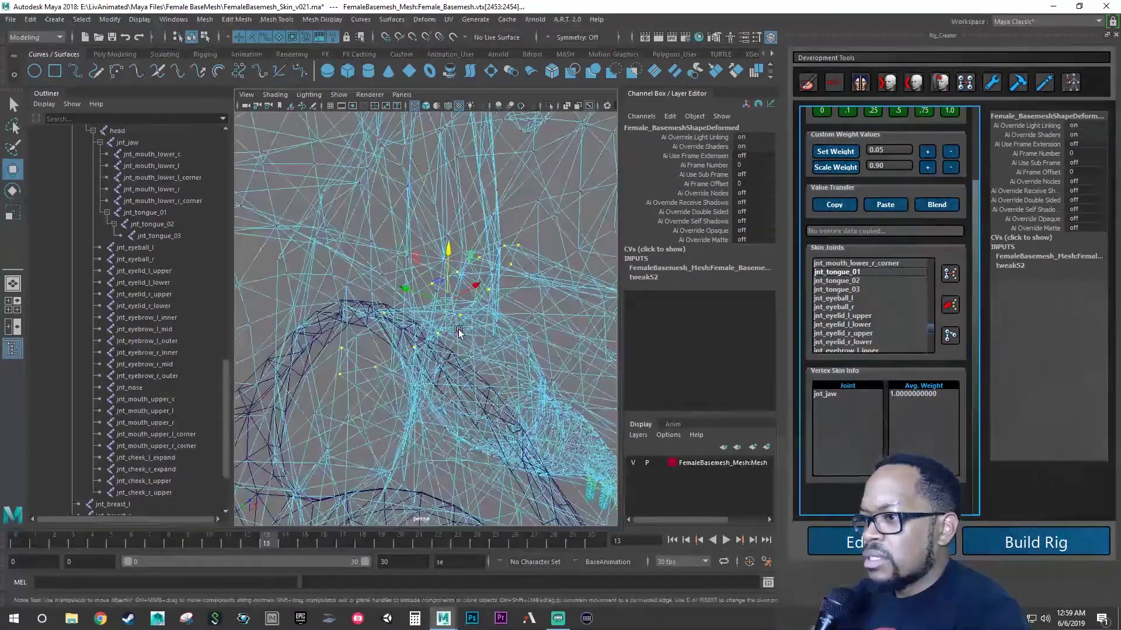
pyautogui.hotkey('shift', '.')
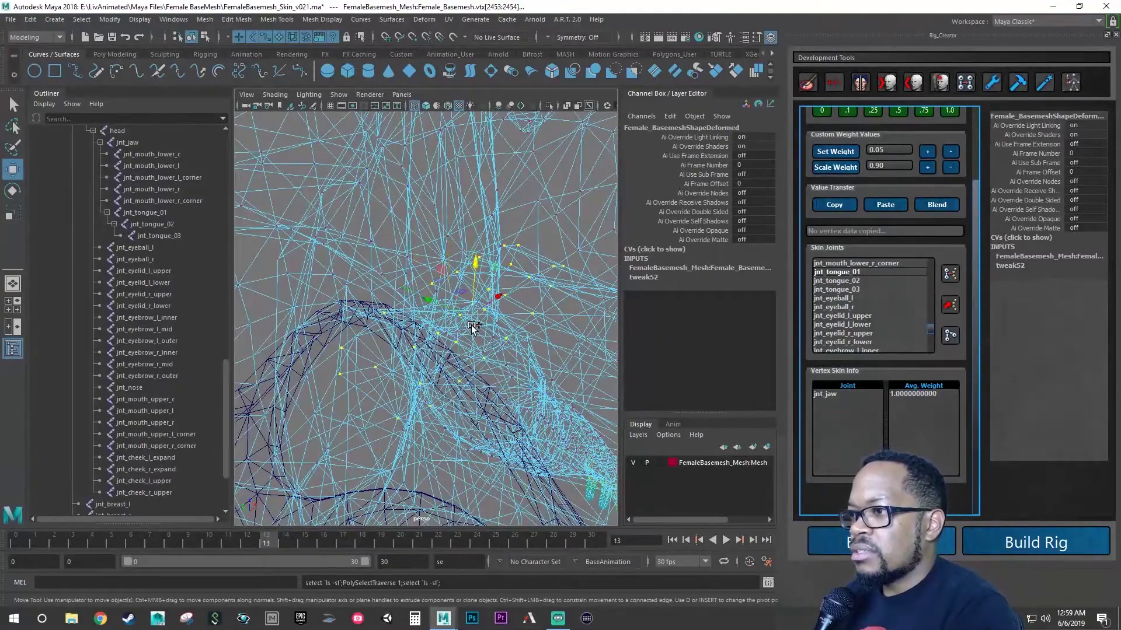
pyautogui.keyDown('alt'); pyautogui.moveTo(465, 325); pyautogui.dragTo(501, 304); pyautogui.keyUp('alt')
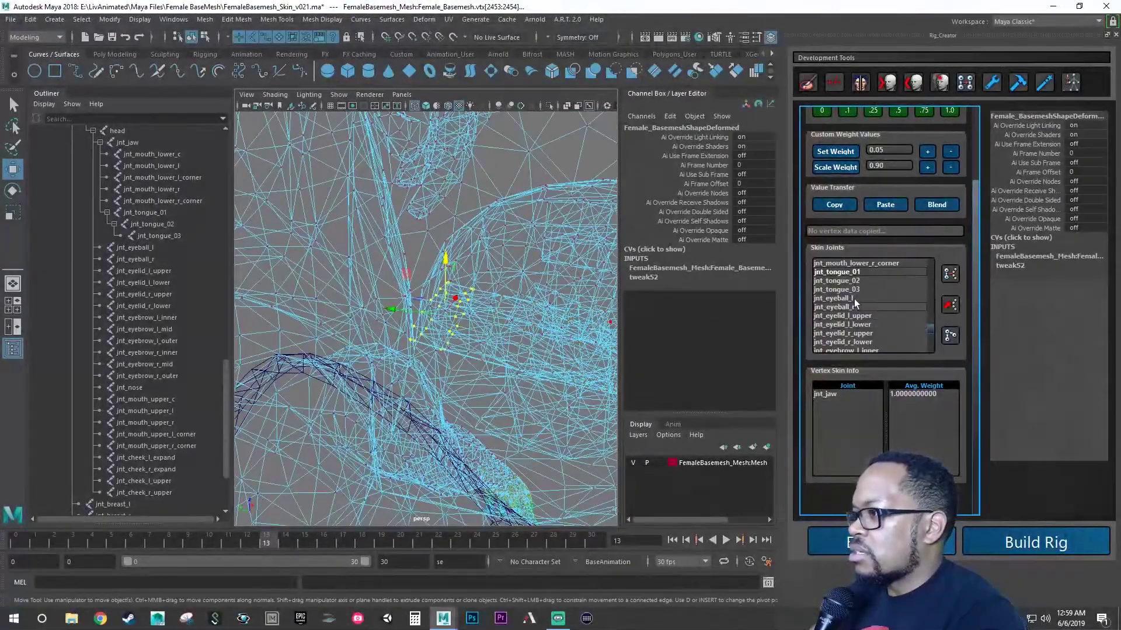
# Re-pick jnt_tongue_01 as the weighting joint and grow the tongue vertex selection
pyautogui.click(841, 272)
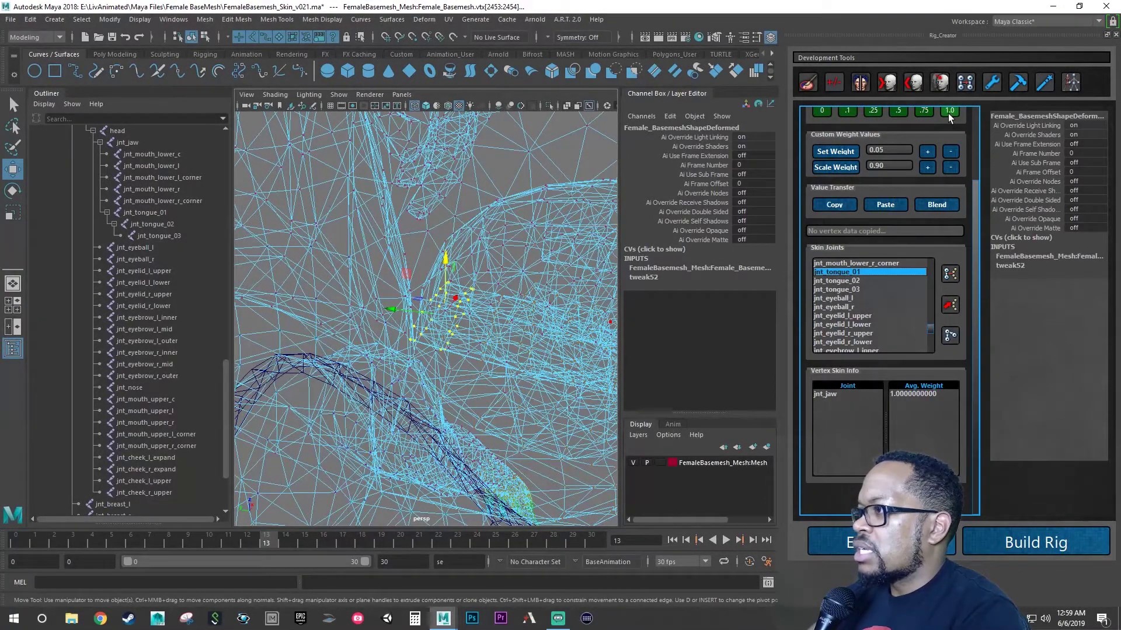
pyautogui.scroll(3, 973, 138)
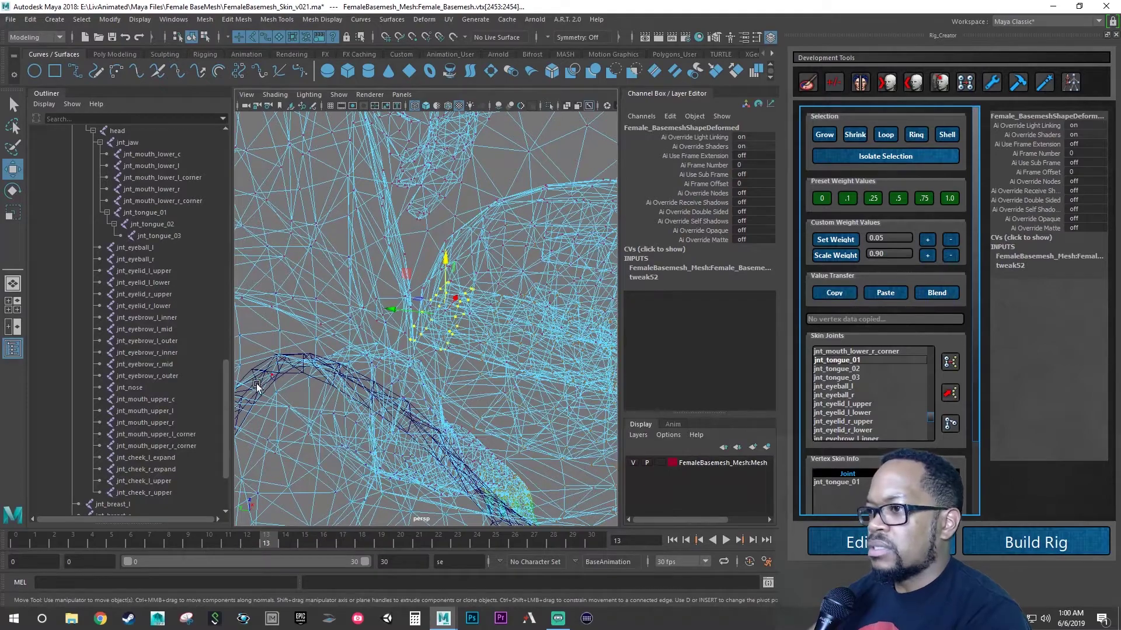
pyautogui.scroll(8, 415, 371)
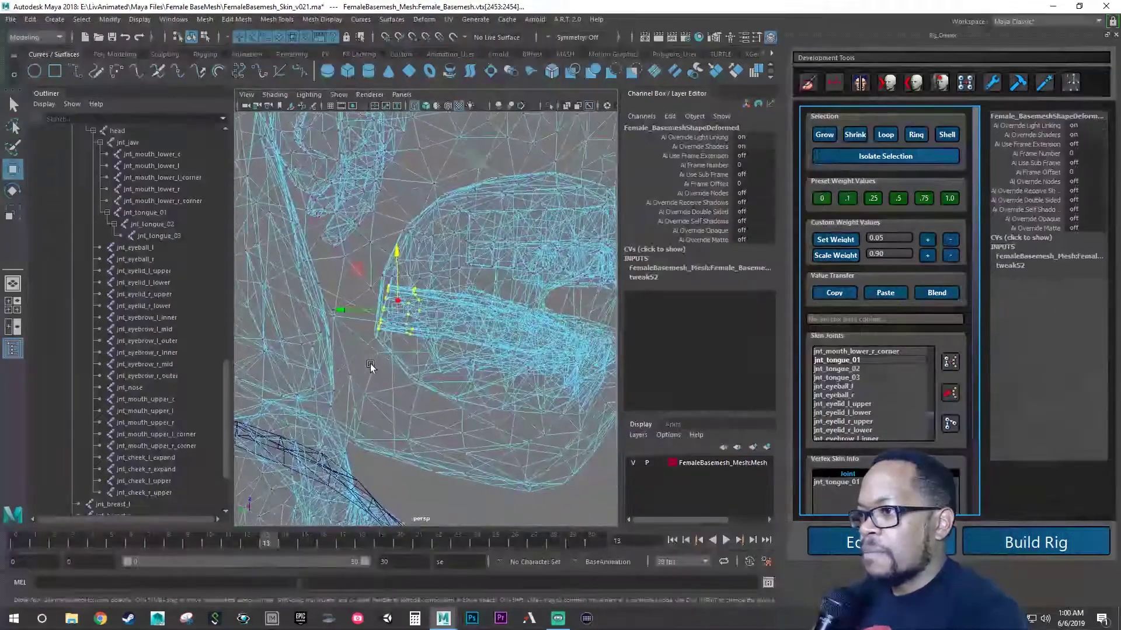
pyautogui.scroll(10, 439, 384)
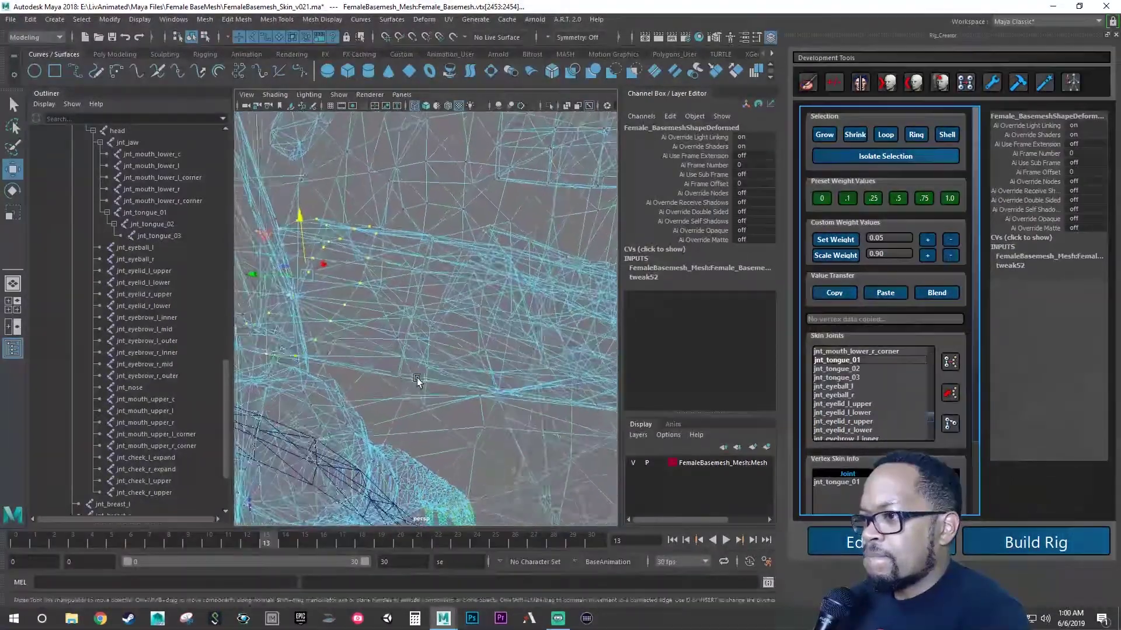
pyautogui.scroll(5, 384, 374)
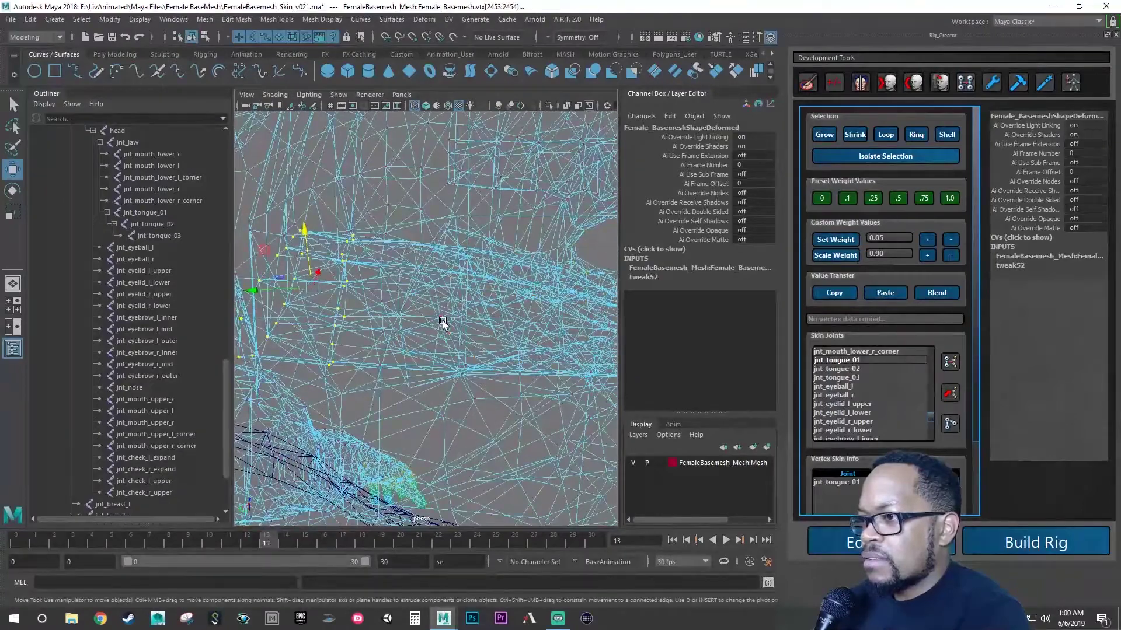
pyautogui.hotkey('shift', '.')
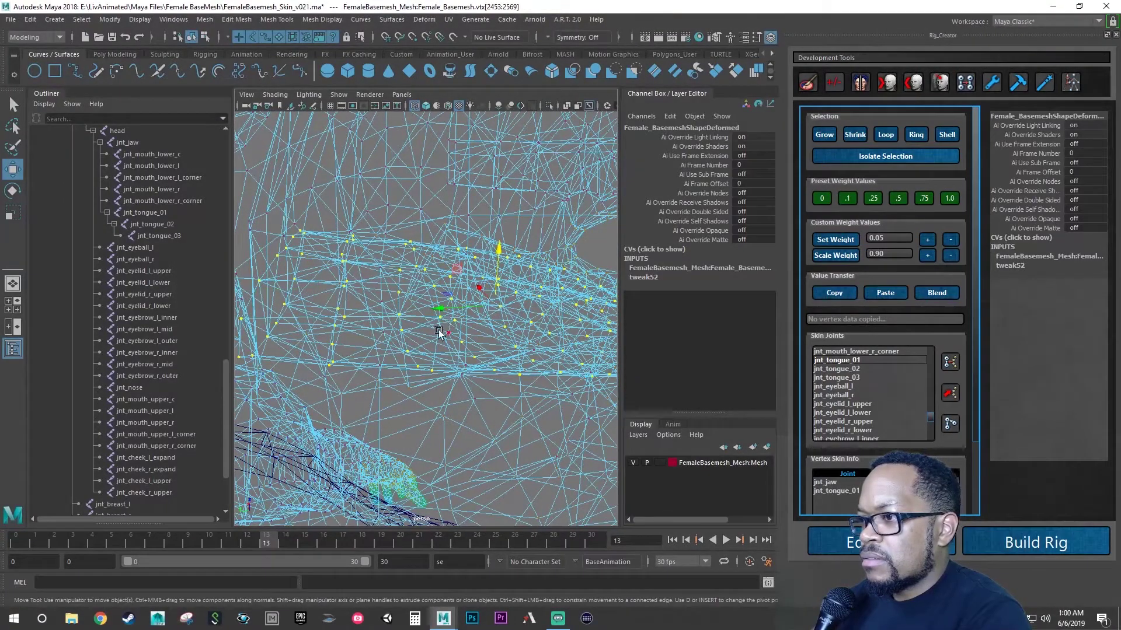
# Select a single vertex beside the tongue and confirm it is weighted only to jnt_jaw
pyautogui.click(433, 371)
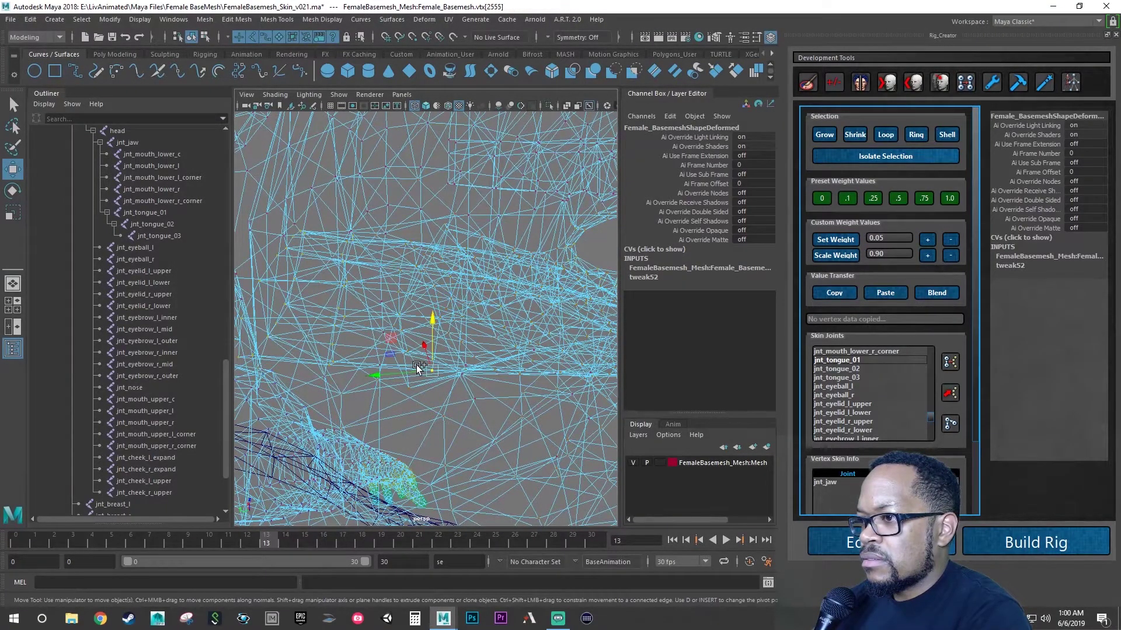
pyautogui.press('shift')
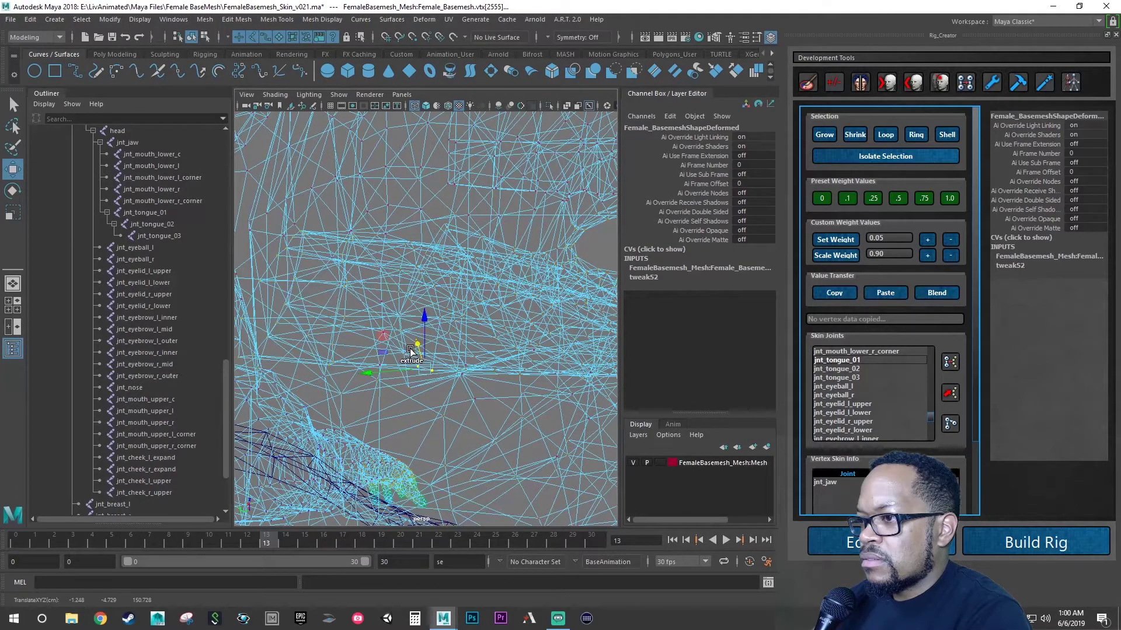
pyautogui.press('alt')
pyautogui.keyDown('alt'); pyautogui.moveTo(440, 365); pyautogui.dragTo(425, 329); pyautogui.keyUp('alt')
pyautogui.keyDown('alt'); pyautogui.moveTo(351, 299); pyautogui.dragTo(561, 309); pyautogui.keyUp('alt')
# Select a tongue vertex and grow it into a patch sharing weights between jnt_jaw and jnt_tongue_01
pyautogui.click(425, 266)
pyautogui.keyDown('shift'); pyautogui.click(412, 326); pyautogui.keyUp('shift')
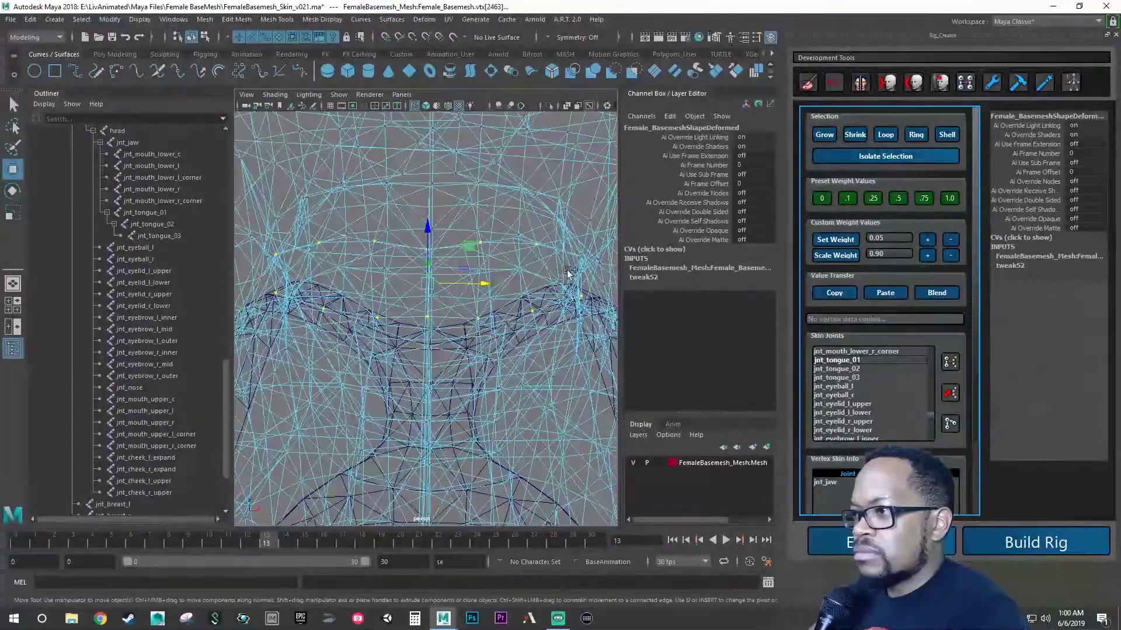
pyautogui.keyDown('alt'); pyautogui.moveTo(583, 256); pyautogui.dragTo(488, 313); pyautogui.keyUp('alt')
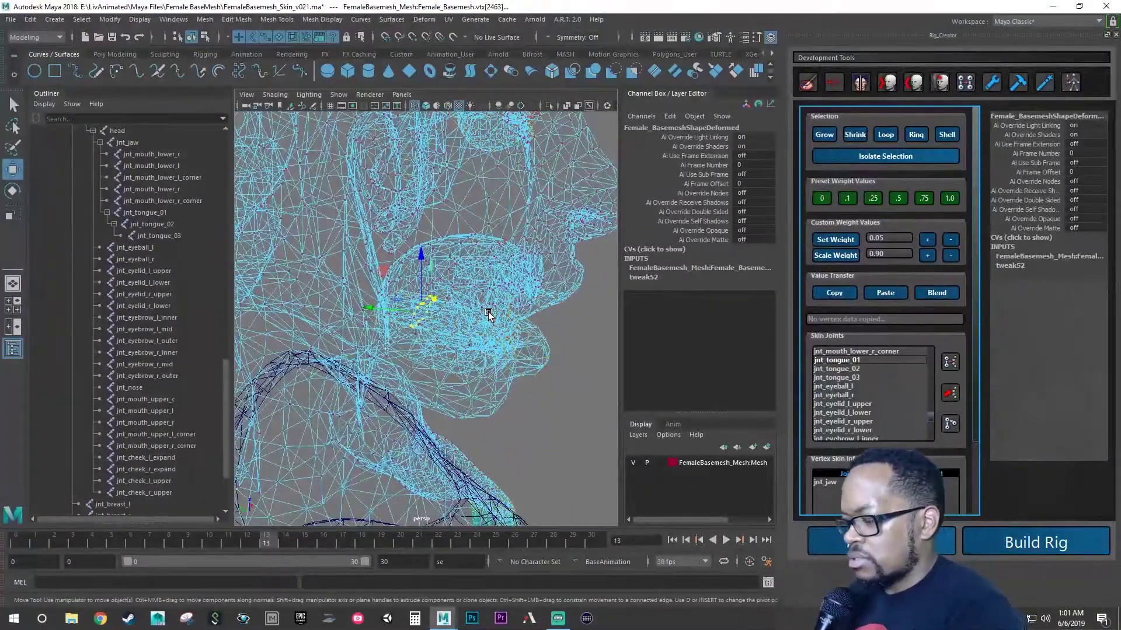
pyautogui.hotkey('shift', '.')
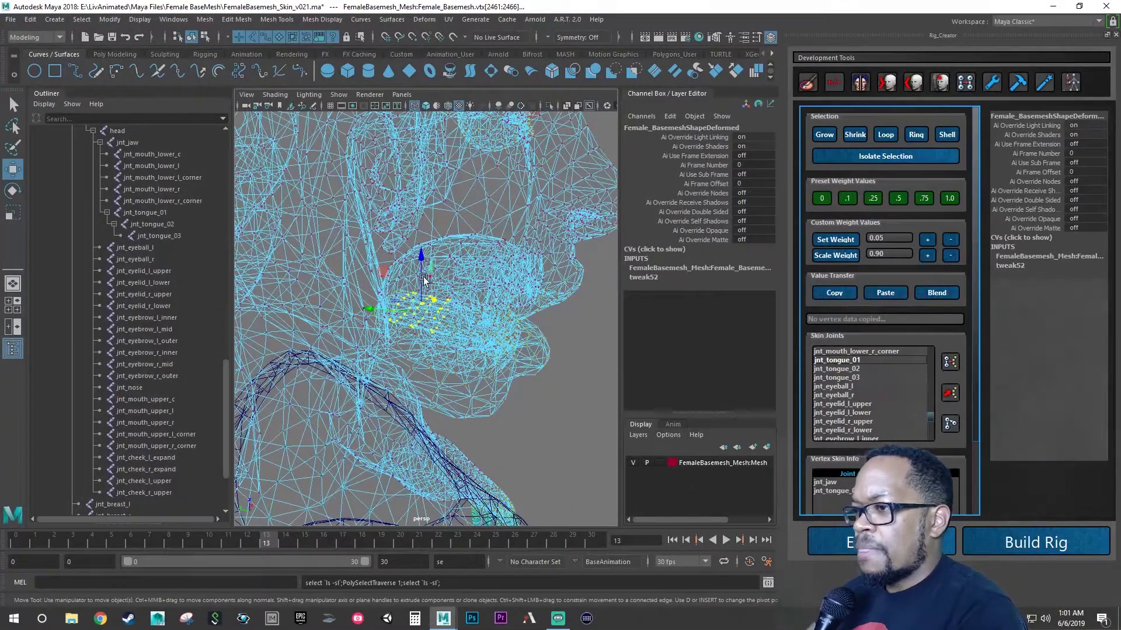
pyautogui.keyDown('alt'); pyautogui.moveTo(424, 279); pyautogui.dragTo(489, 279, button='right'); pyautogui.keyUp('alt')
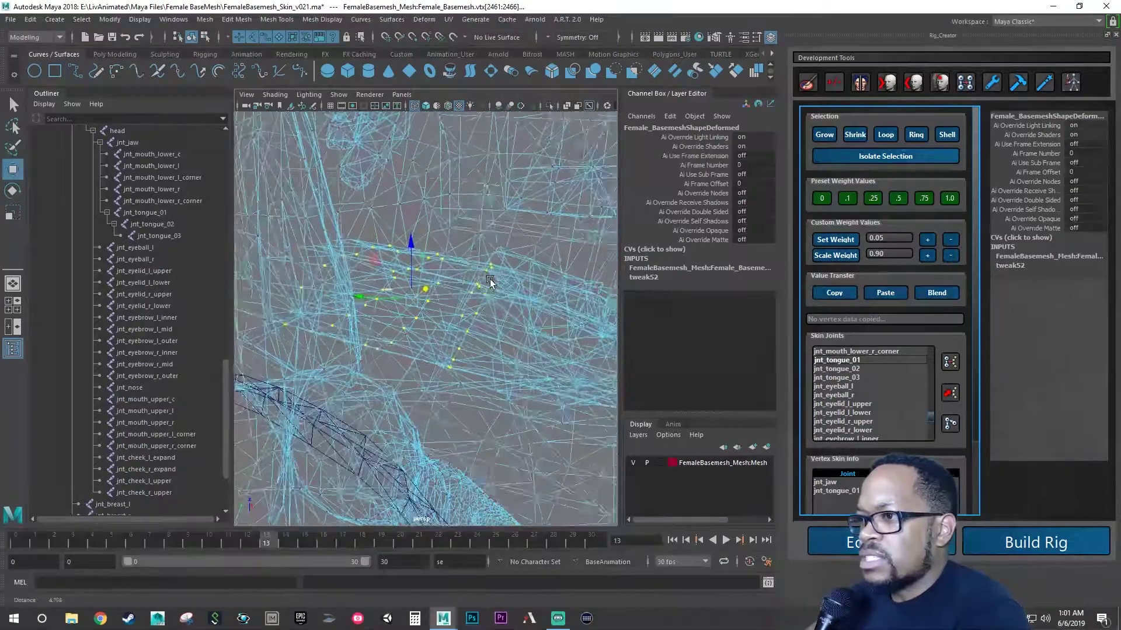
pyautogui.keyDown('alt'); pyautogui.moveTo(489, 279); pyautogui.dragTo(525, 306); pyautogui.keyUp('alt')
pyautogui.keyDown('alt'); pyautogui.moveTo(399, 269); pyautogui.dragTo(342, 289); pyautogui.keyUp('alt')
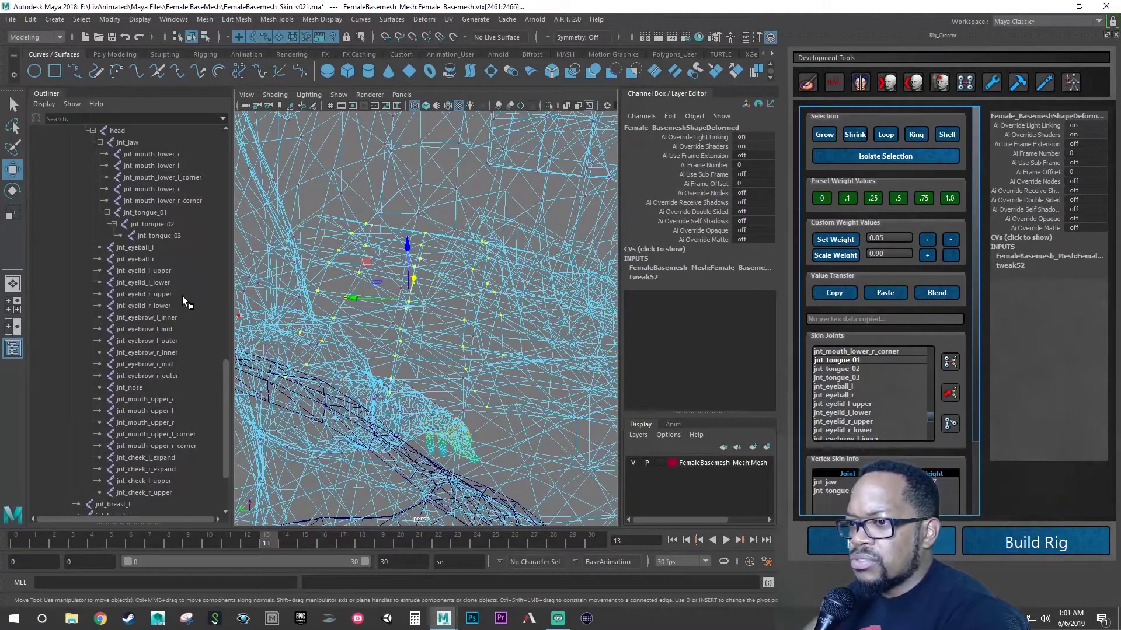
pyautogui.click(154, 223)
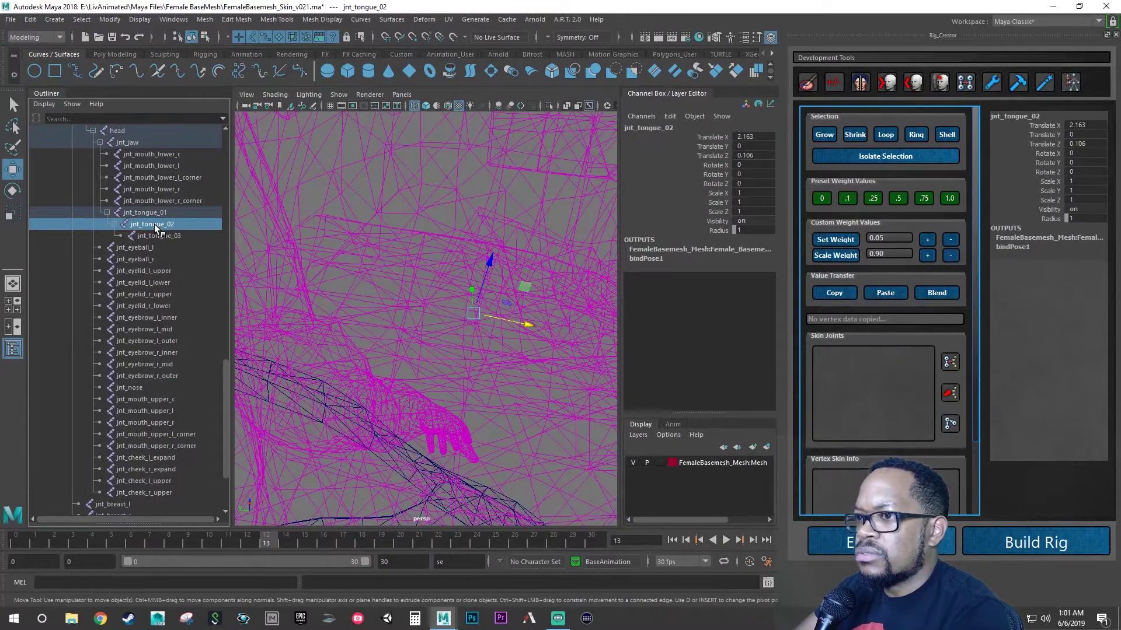
pyautogui.hotkey('ctrl', 'z')
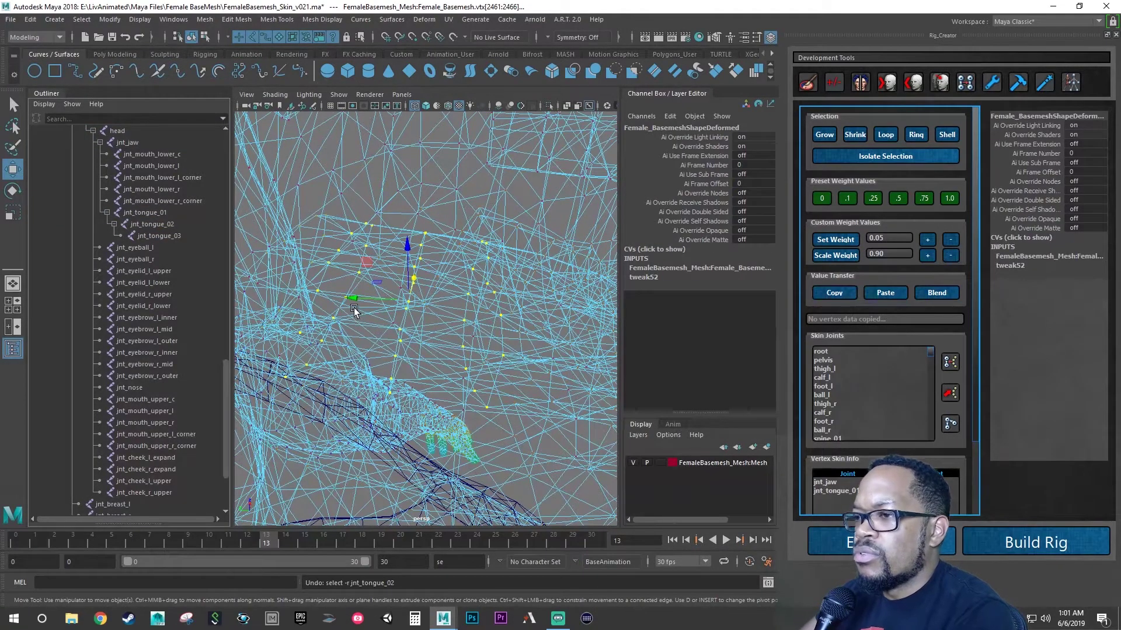
pyautogui.keyDown('alt'); pyautogui.moveTo(353, 310); pyautogui.dragTo(341, 278); pyautogui.keyUp('alt')
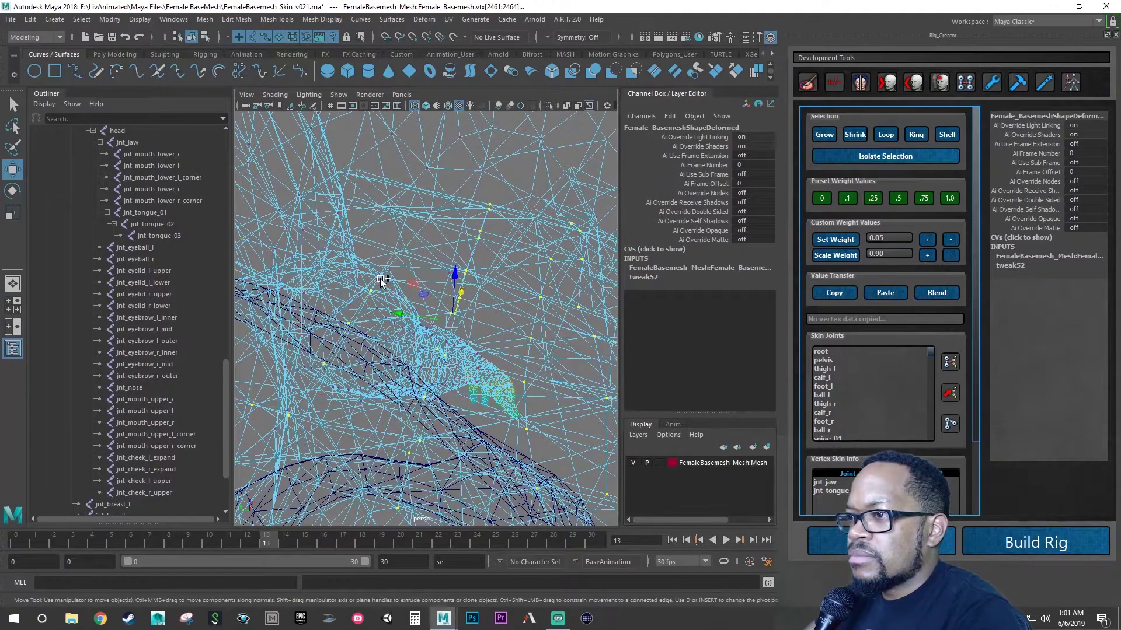
# Marquee-select a patch of tongue vertices that are still weighted only to jnt_jaw
pyautogui.scroll(10, 399, 274)
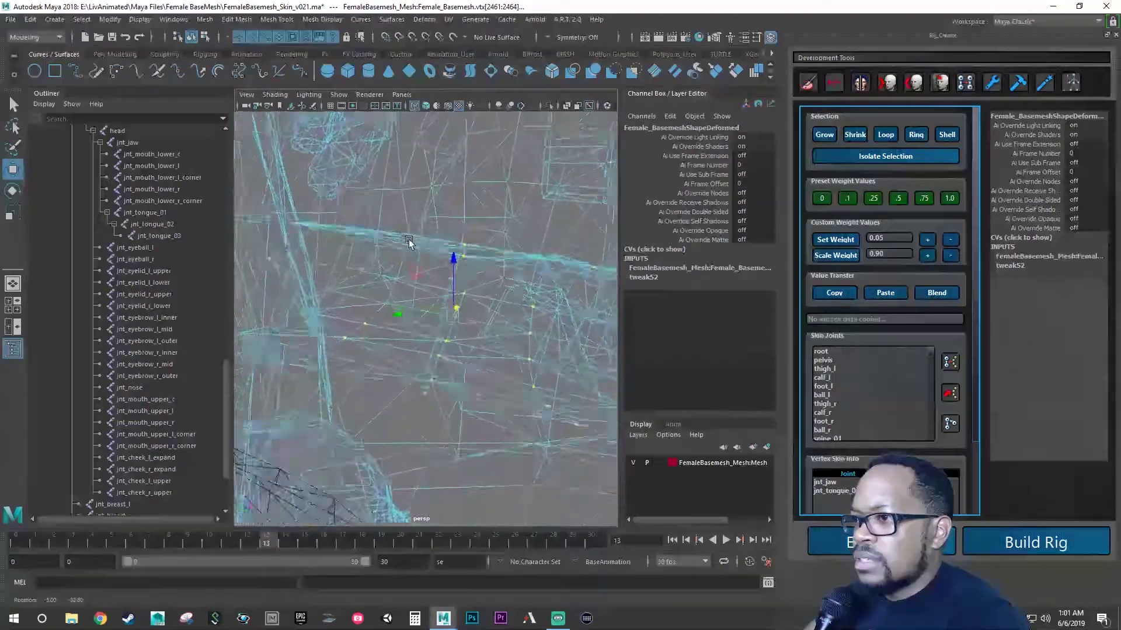
pyautogui.keyDown('alt'); pyautogui.moveTo(367, 320); pyautogui.dragTo(343, 293); pyautogui.keyUp('alt')
pyautogui.keyDown('alt'); pyautogui.moveTo(343, 292); pyautogui.dragTo(307, 292, button='right'); pyautogui.keyUp('alt')
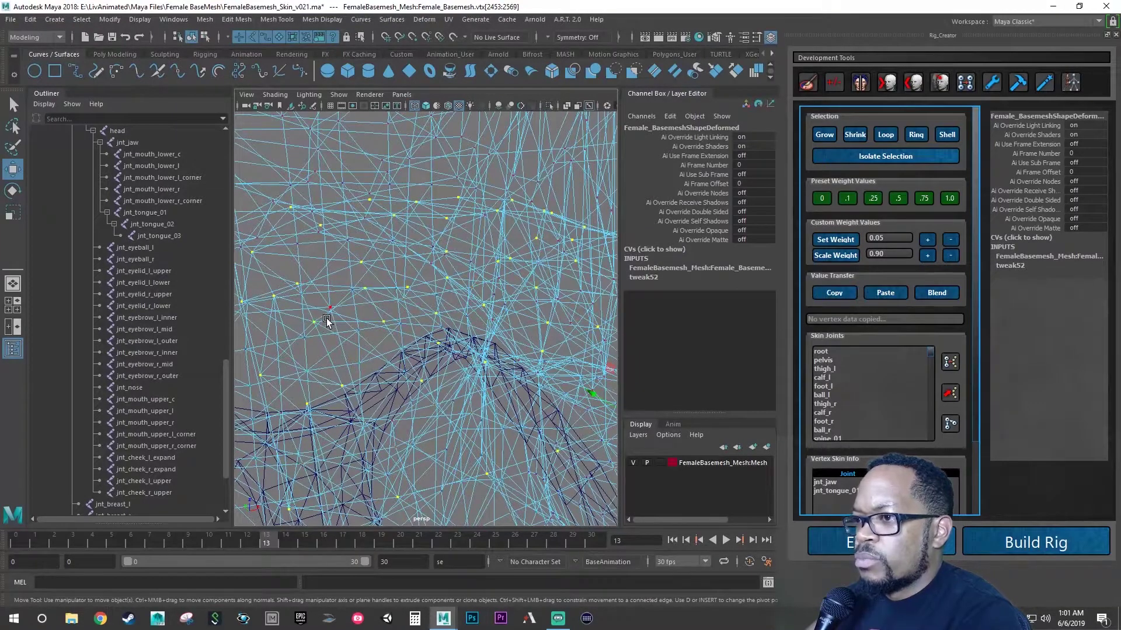
pyautogui.moveTo(327, 317); pyautogui.dragTo(334, 323)
pyautogui.keyDown('alt'); pyautogui.moveTo(328, 320); pyautogui.dragTo(381, 319, button='middle'); pyautogui.keyUp('alt')
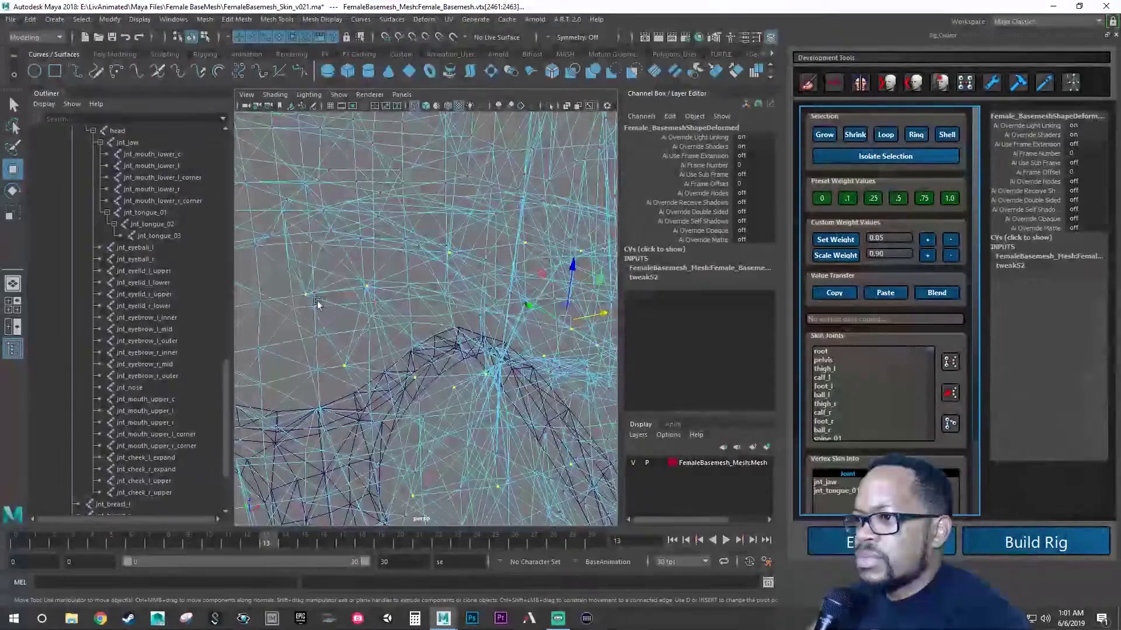
pyautogui.keyDown('alt'); pyautogui.moveTo(331, 313); pyautogui.dragTo(448, 349); pyautogui.keyUp('alt')
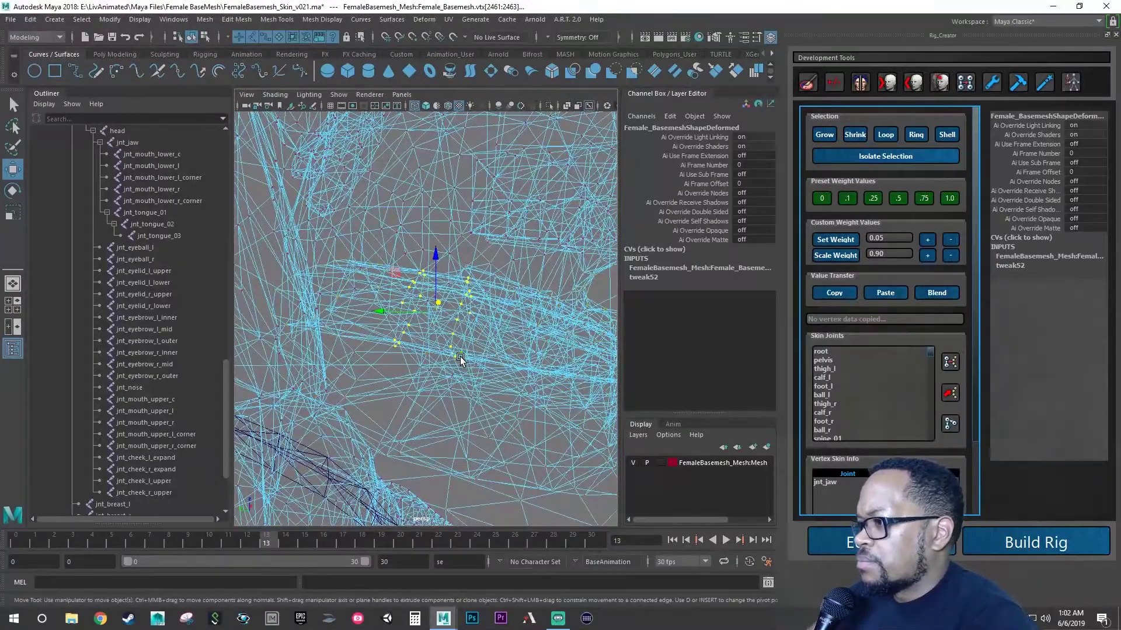
pyautogui.keyDown('alt'); pyautogui.moveTo(465, 371); pyautogui.dragTo(413, 380); pyautogui.keyUp('alt')
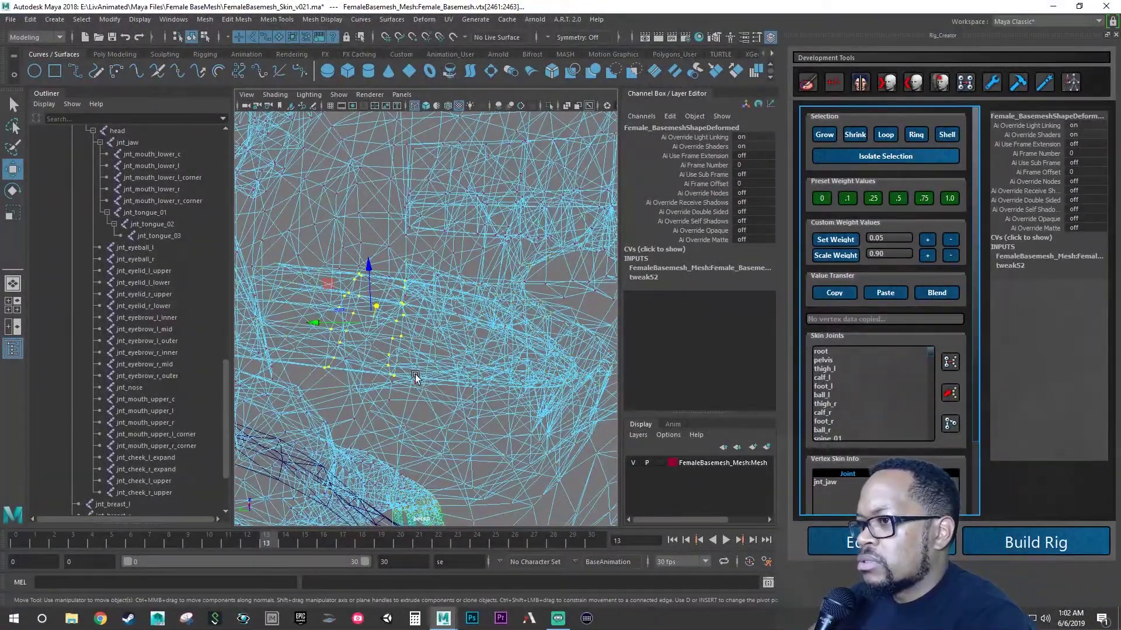
# Choose jnt_tongue_02 in the Skin Joints list and apply the 1.0 preset weight to the selected vertices
pyautogui.scroll(-3, 848, 412)
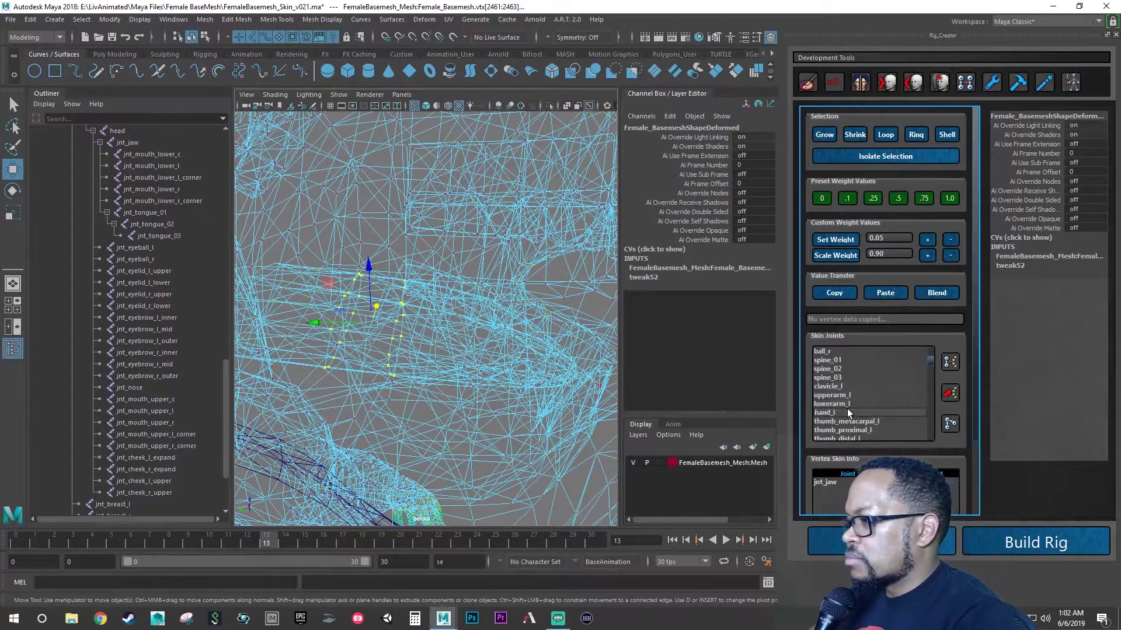
pyautogui.scroll(-7, 846, 408)
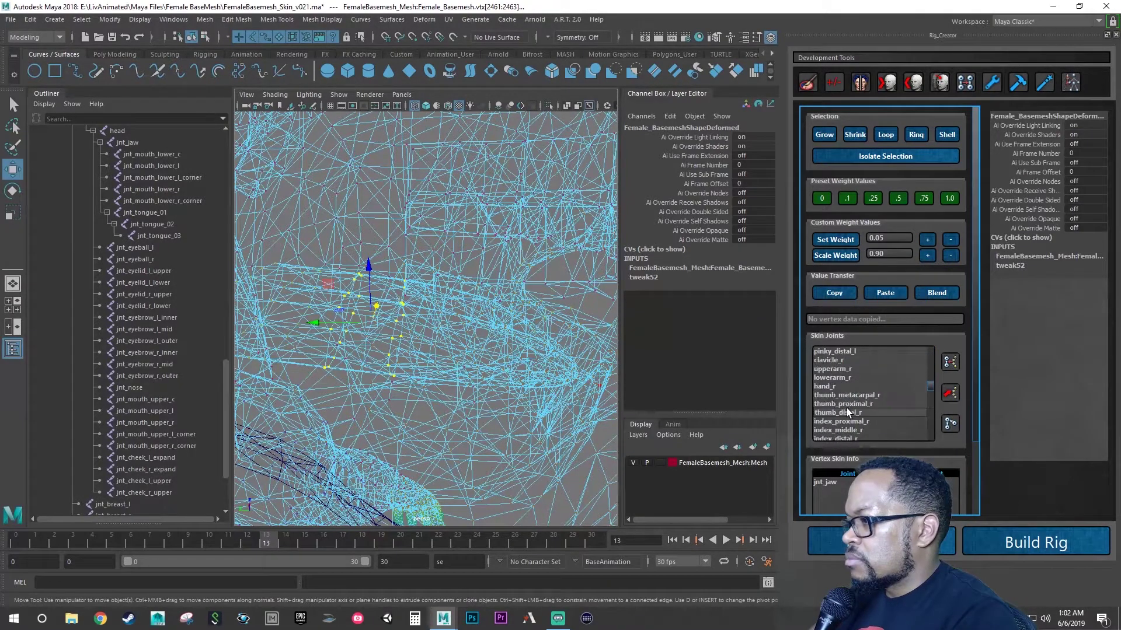
pyautogui.scroll(-9, 846, 408)
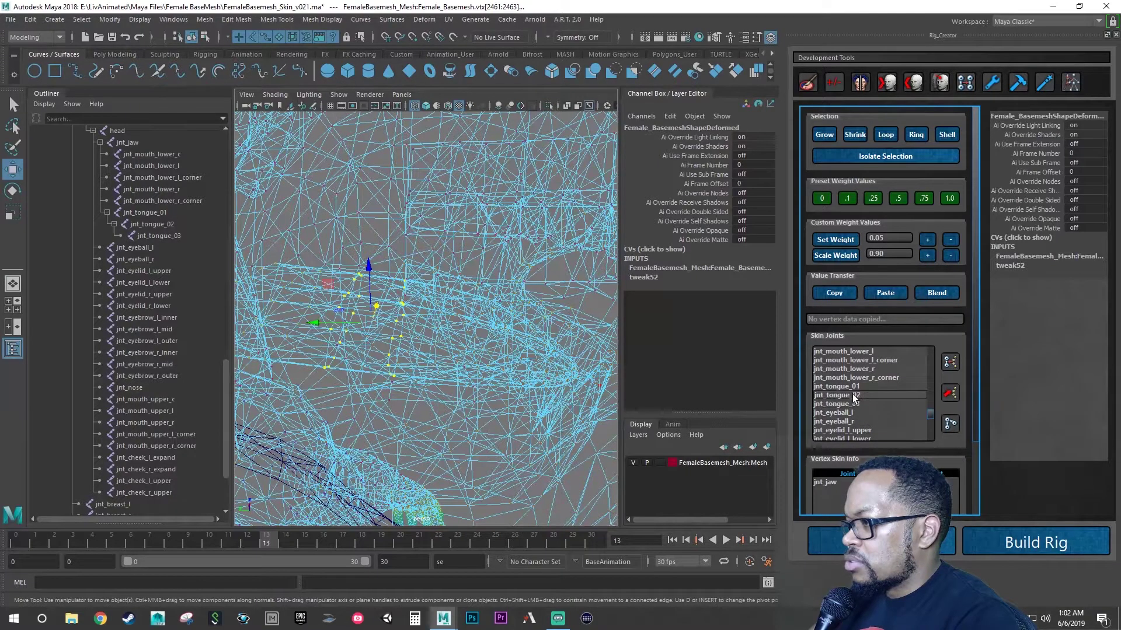
pyautogui.click(852, 394)
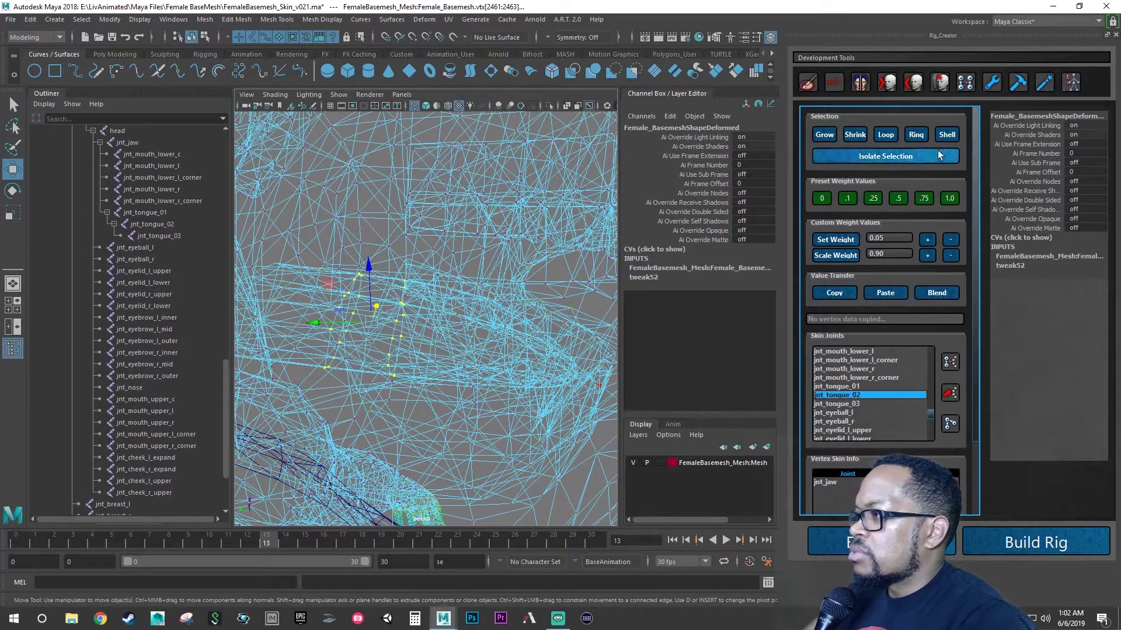
pyautogui.click(946, 202)
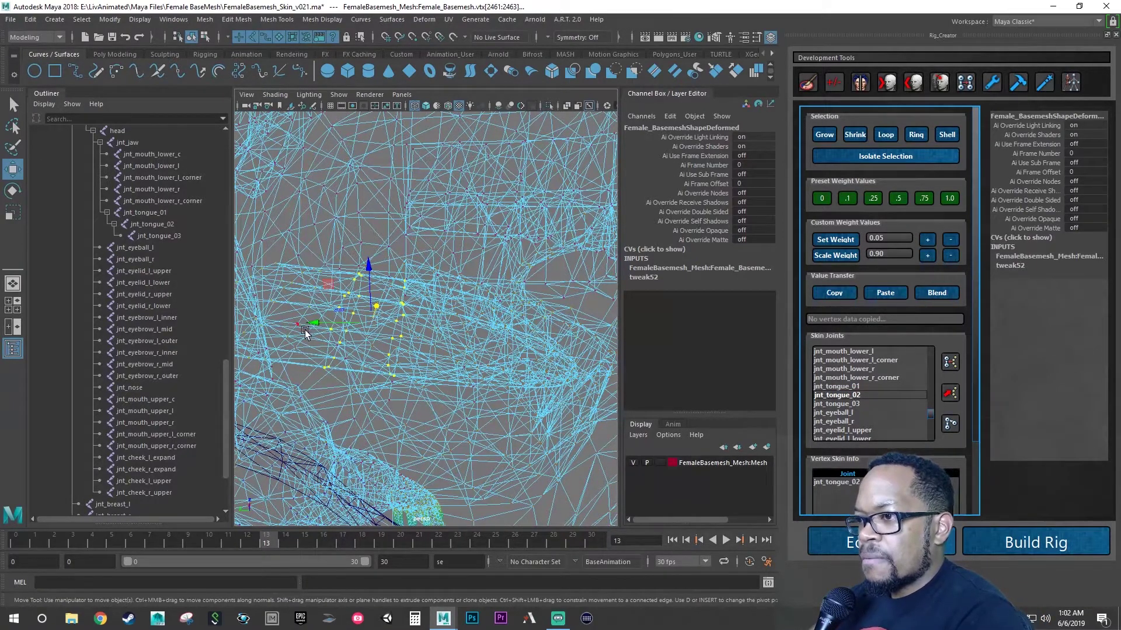
pyautogui.moveTo(310, 330)
pyautogui.keyDown('alt'); pyautogui.mouseDown()
pyautogui.moveTo(374, 331)
pyautogui.moveTo(305, 334)
pyautogui.mouseUp(); pyautogui.keyUp('alt')
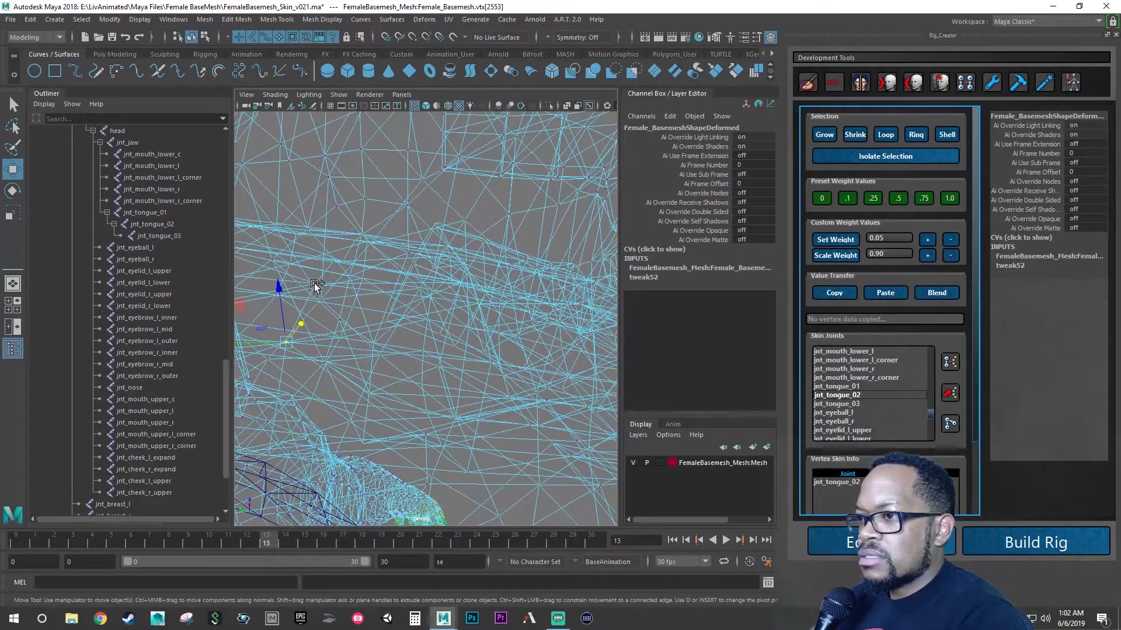
# Check one tongue vertex from several angles for its jnt_tongue_02 influence, then close the Outliner
pyautogui.keyDown('alt'); pyautogui.moveTo(360, 276); pyautogui.dragTo(341, 276); pyautogui.keyUp('alt')
pyautogui.click(331, 270)
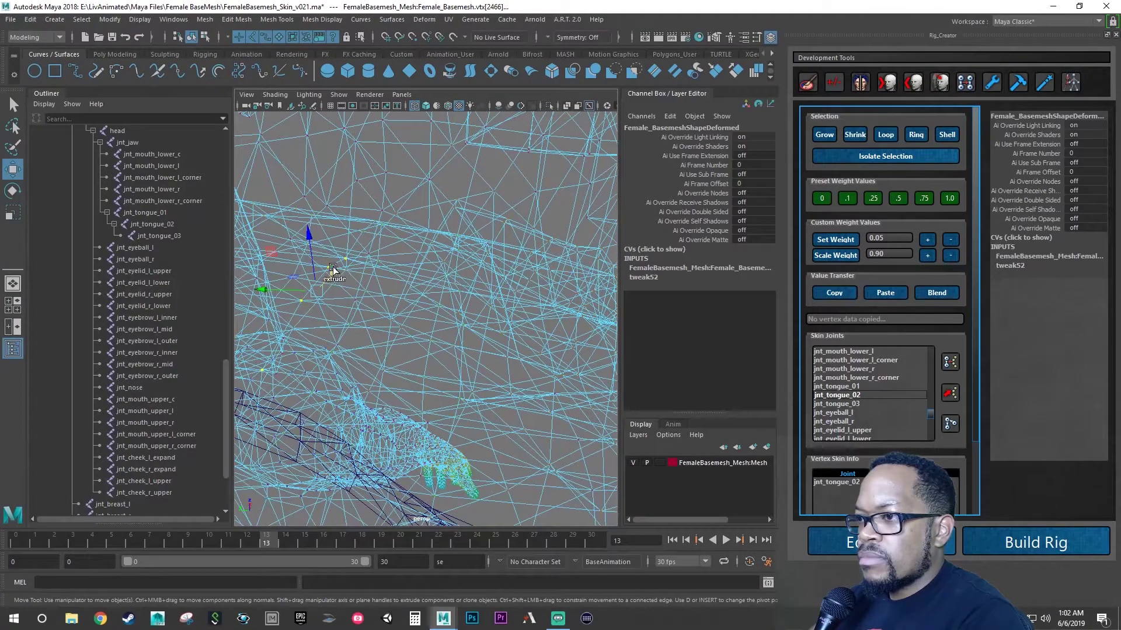
pyautogui.keyDown('alt'); pyautogui.moveTo(368, 284); pyautogui.dragTo(331, 330); pyautogui.keyUp('alt')
pyautogui.keyDown('alt'); pyautogui.moveTo(291, 370); pyautogui.dragTo(331, 278); pyautogui.keyUp('alt')
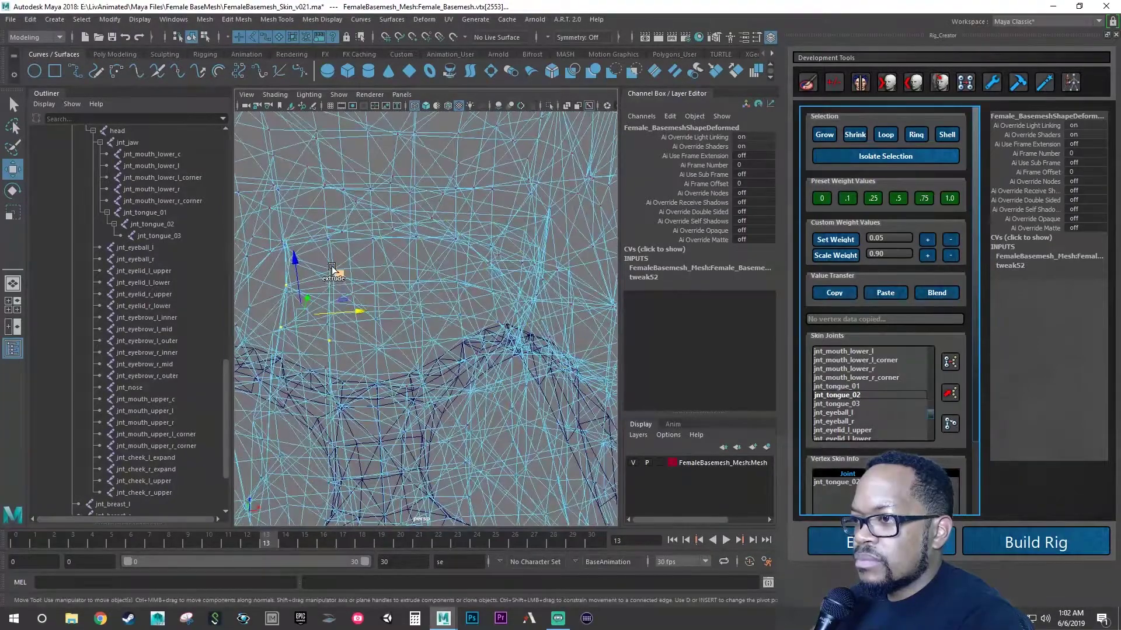
pyautogui.keyDown('alt'); pyautogui.moveTo(348, 323); pyautogui.dragTo(252, 250); pyautogui.keyUp('alt')
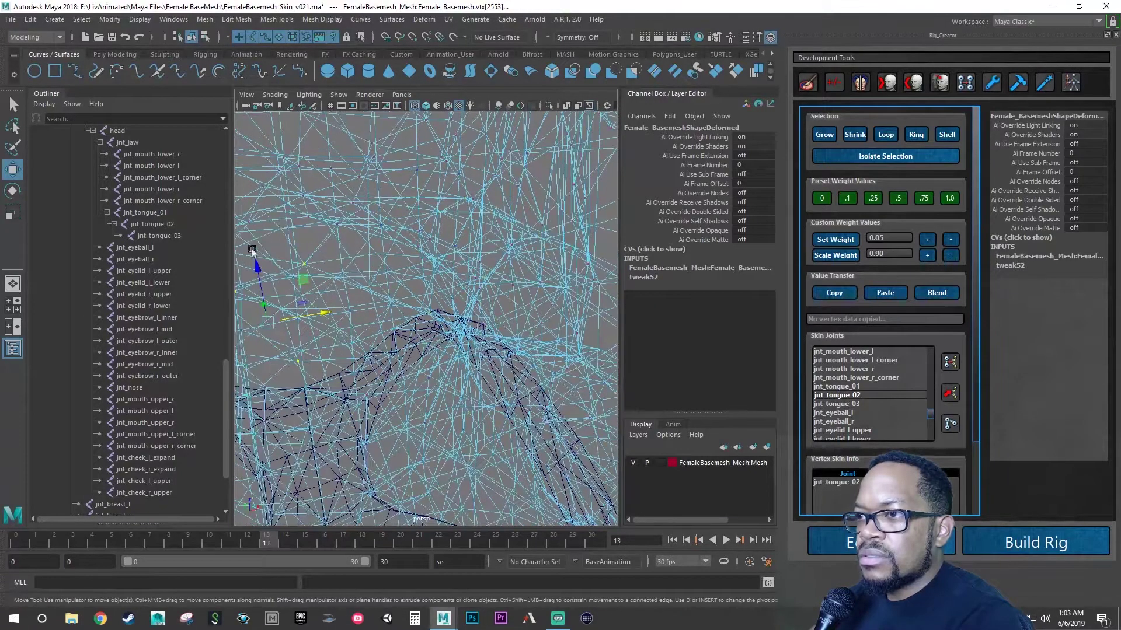
pyautogui.click(14, 348)
# Orbit the widened view over the face mesh to inspect the weighted tongue vertices
pyautogui.keyDown('alt'); pyautogui.moveTo(218, 333); pyautogui.dragTo(575, 350); pyautogui.keyUp('alt')
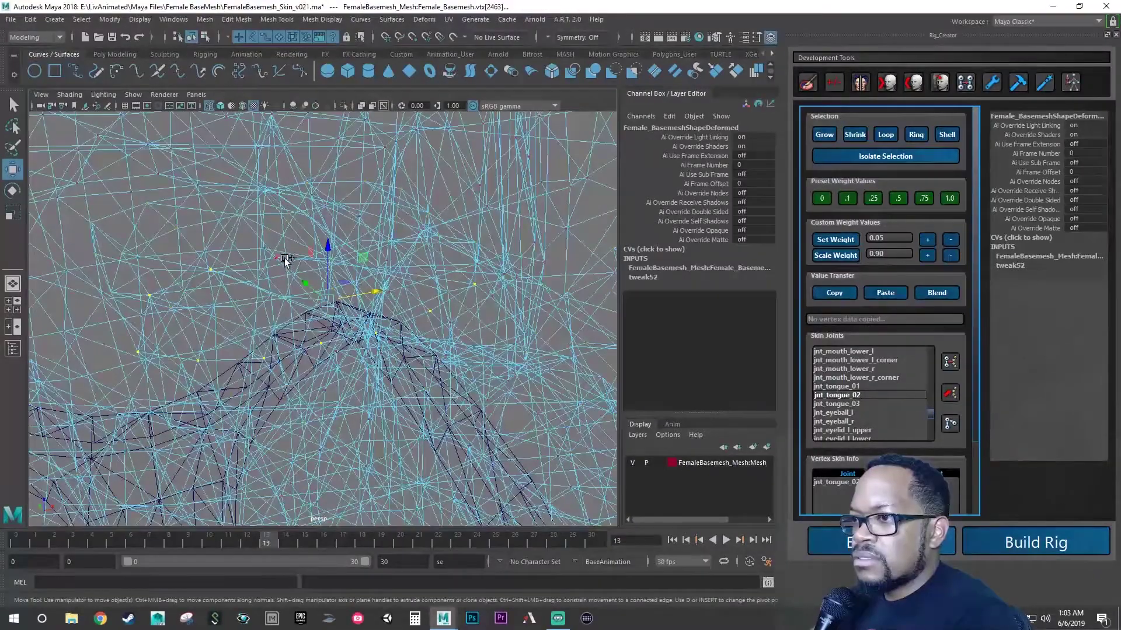
pyautogui.keyDown('alt'); pyautogui.moveTo(281, 257); pyautogui.dragTo(468, 279); pyautogui.keyUp('alt')
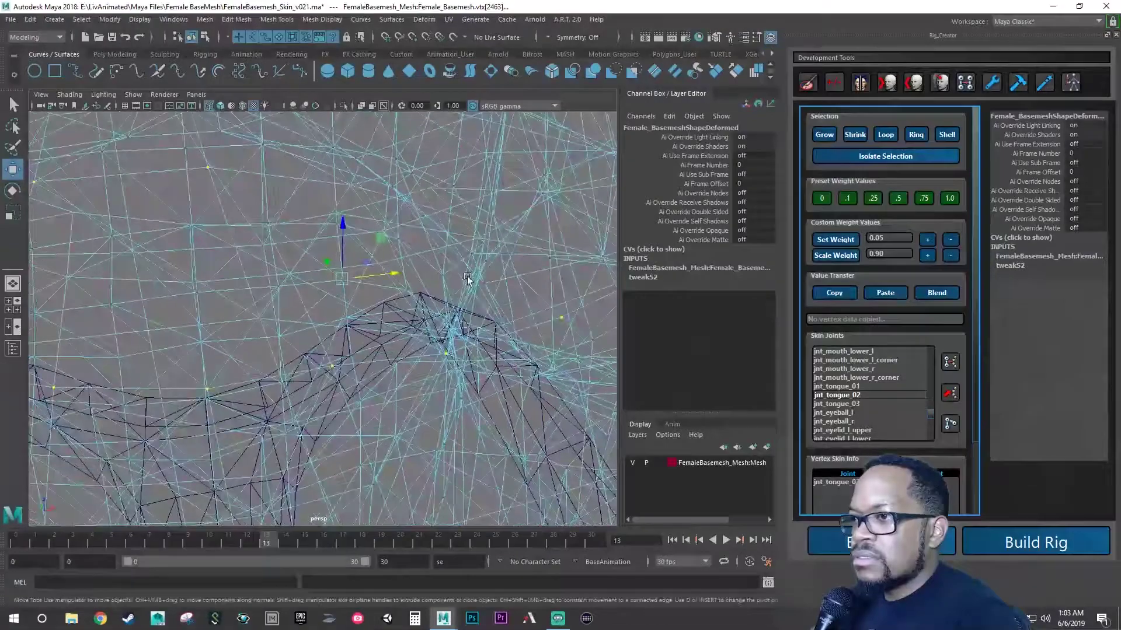